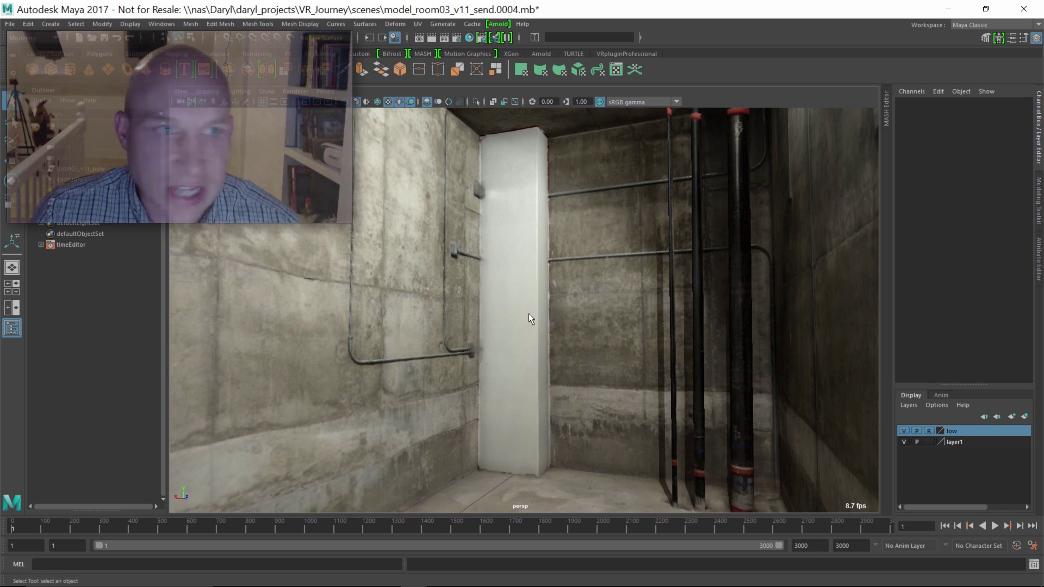
Show the wireframe over the shaded room and select the concrete wall between the stair handrail and the white column
click(378, 101)
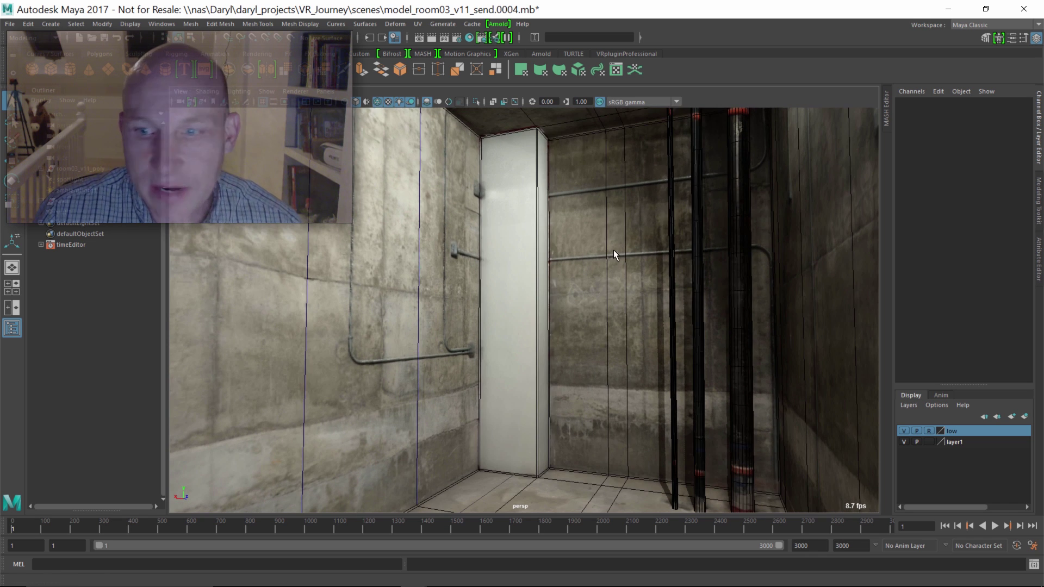
alt+drag(613, 249, 597, 259)
alt+right_drag(596, 259, 654, 275)
alt+drag(655, 275, 594, 281)
alt+middle_drag(403, 268, 794, 306)
alt+drag(793, 306, 542, 289)
alt+middle_drag(476, 274, 591, 146)
alt+drag(464, 310, 465, 342)
alt+middle_drag(461, 331, 429, 275)
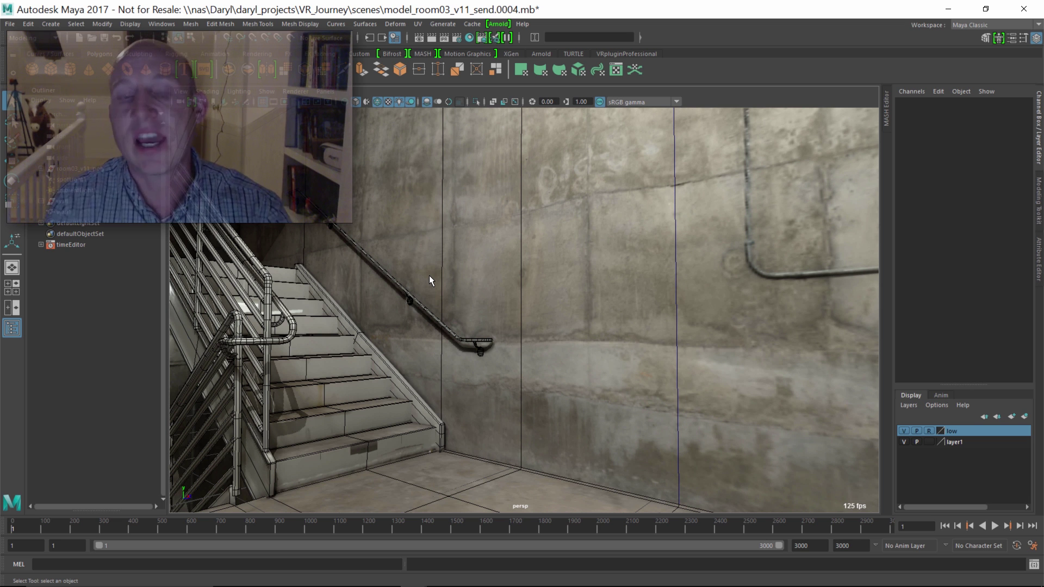
alt+drag(429, 275, 505, 282)
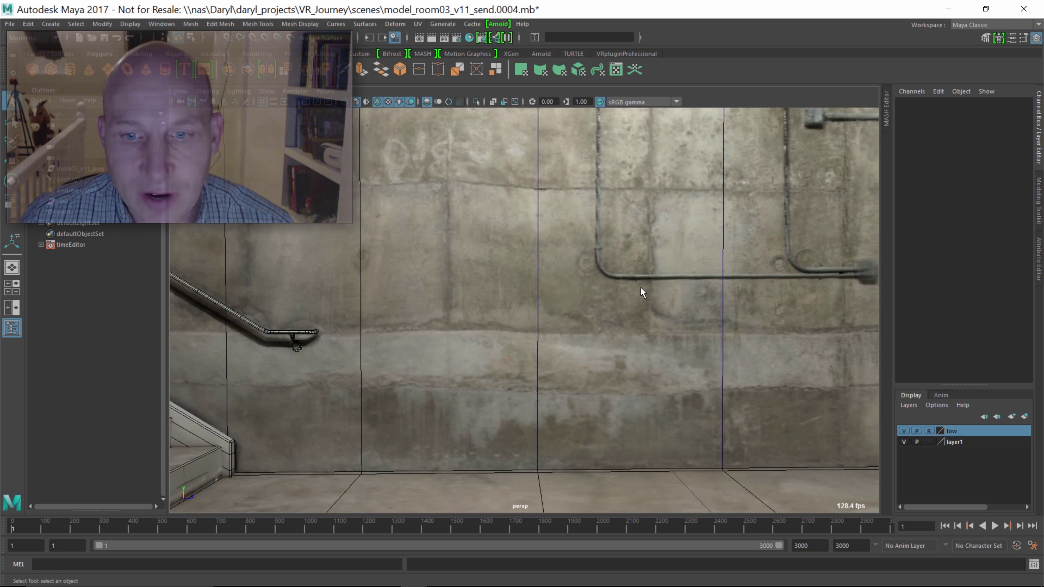
alt+middle_drag(640, 287, 435, 318)
alt+drag(435, 319, 384, 273)
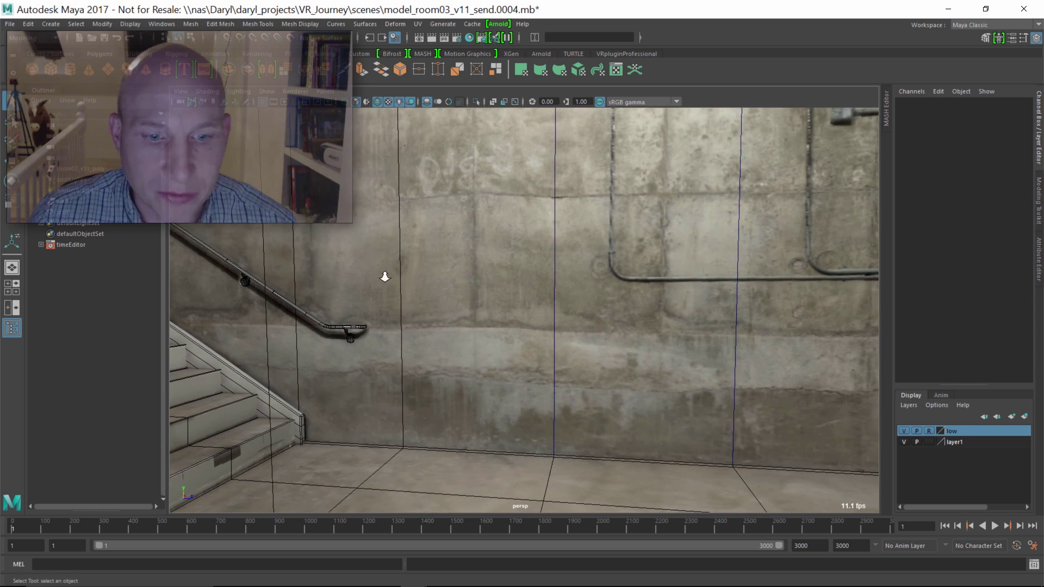
alt+right_drag(383, 274, 544, 273)
alt+drag(544, 273, 573, 264)
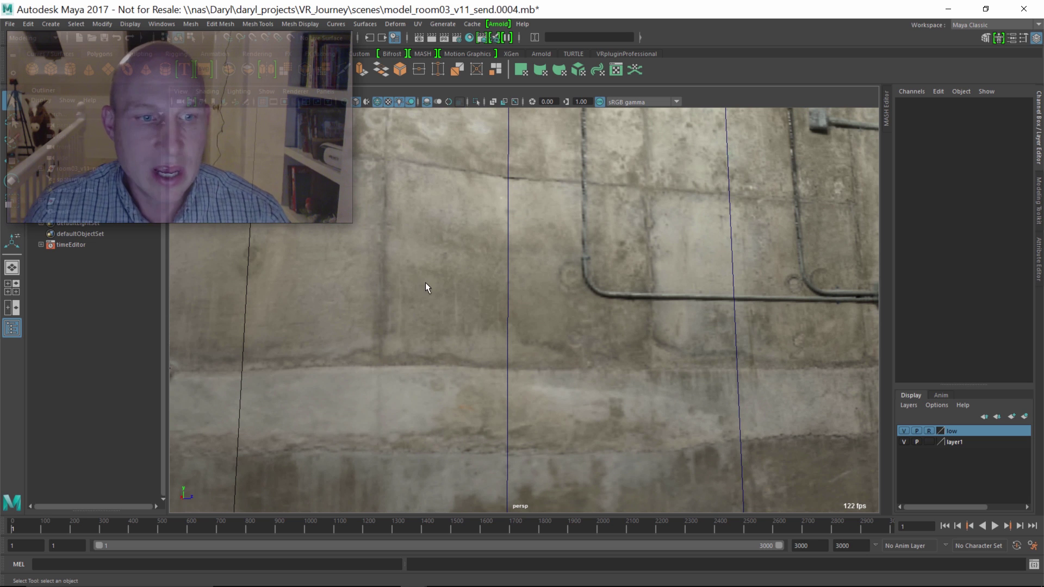
alt+middle_drag(425, 294, 386, 313)
alt+right_drag(386, 313, 378, 304)
click(365, 299)
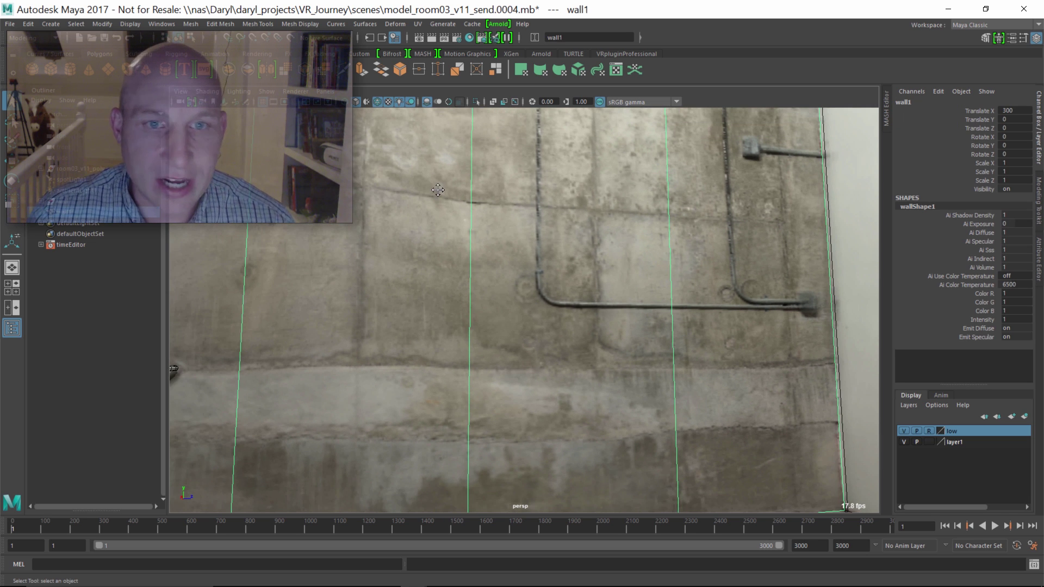
Add linear divisions to the selected wall's faces with 5 divisions in U and 2 in V
alt+right_drag(438, 190, 390, 282)
alt+middle_drag(471, 277, 403, 316)
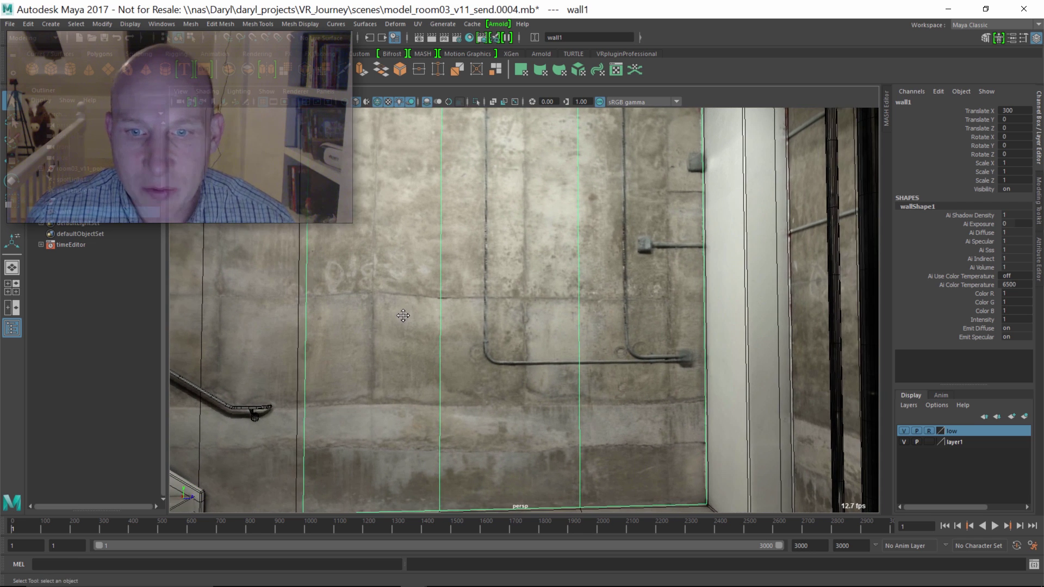
alt+right_drag(402, 316, 429, 314)
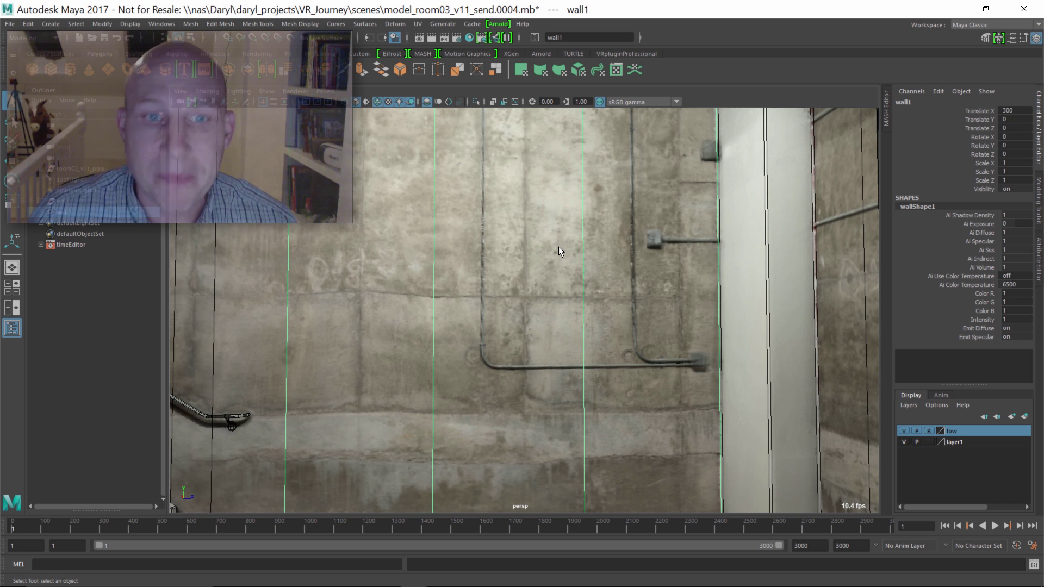
alt+right_drag(559, 246, 508, 235)
alt+drag(508, 236, 506, 247)
alt+right_drag(505, 248, 528, 241)
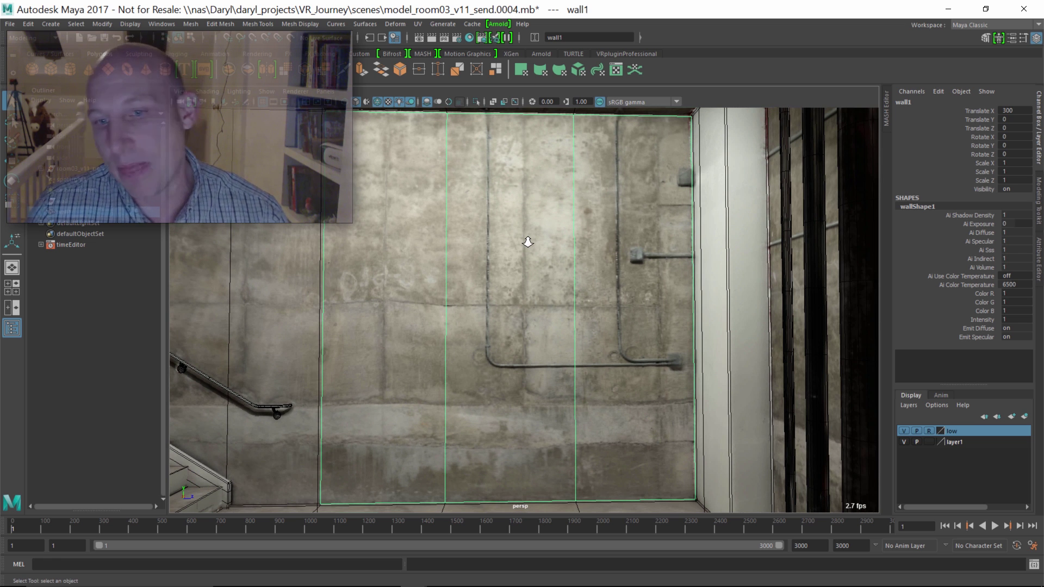
alt+right_drag(486, 248, 467, 253)
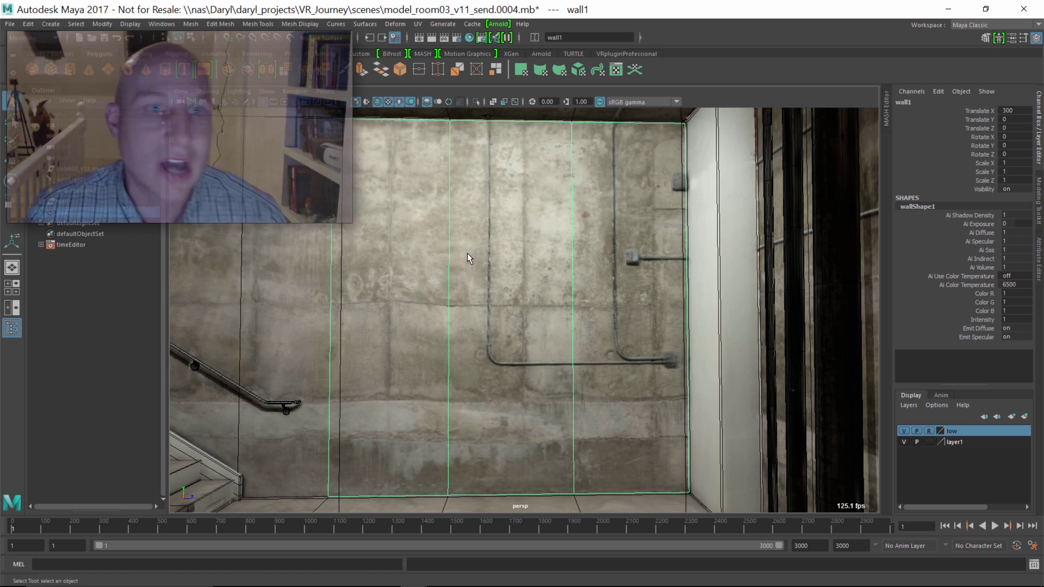
click(192, 26)
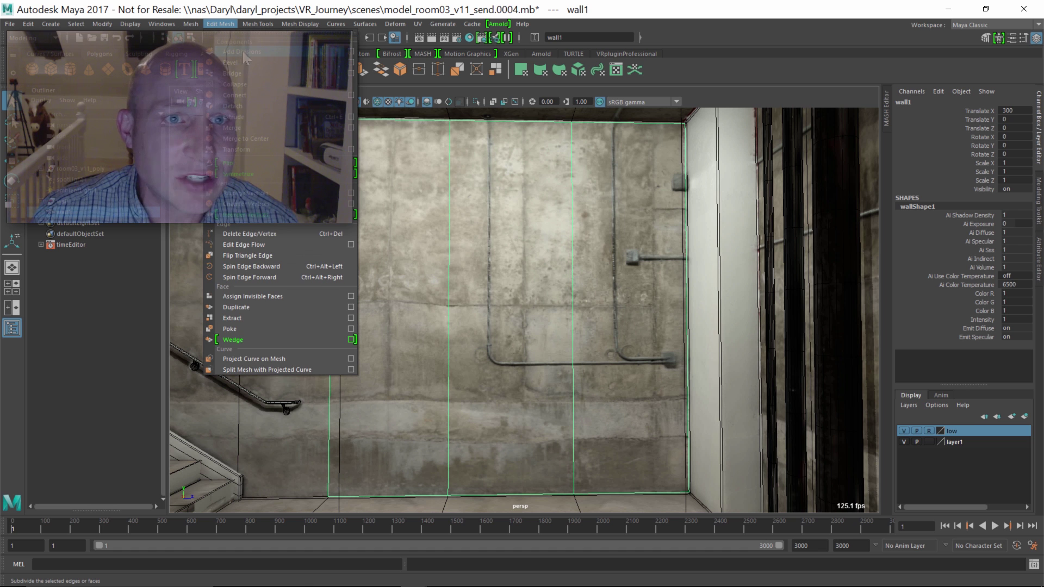
click(350, 51)
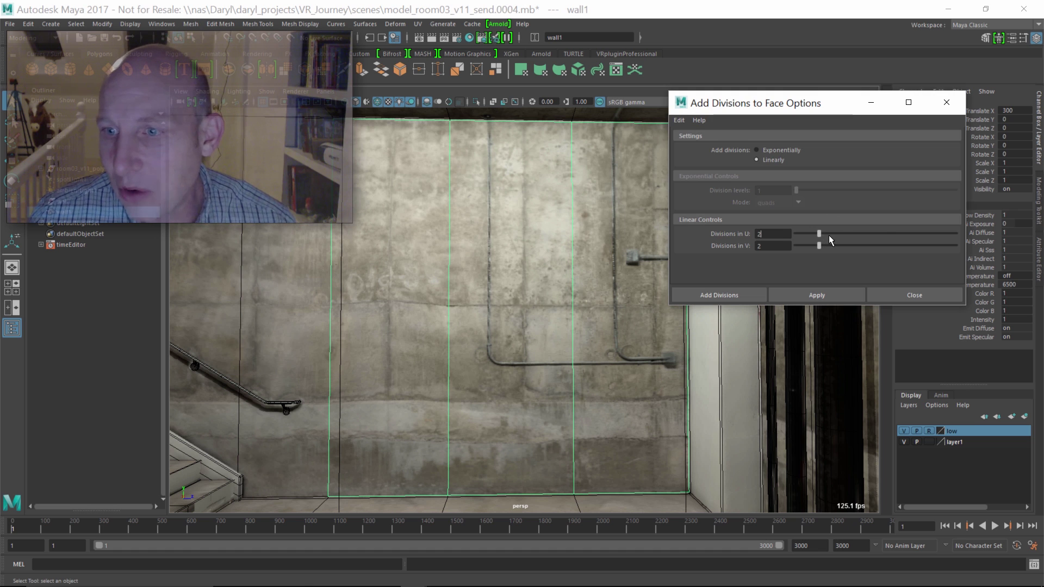
click(834, 293)
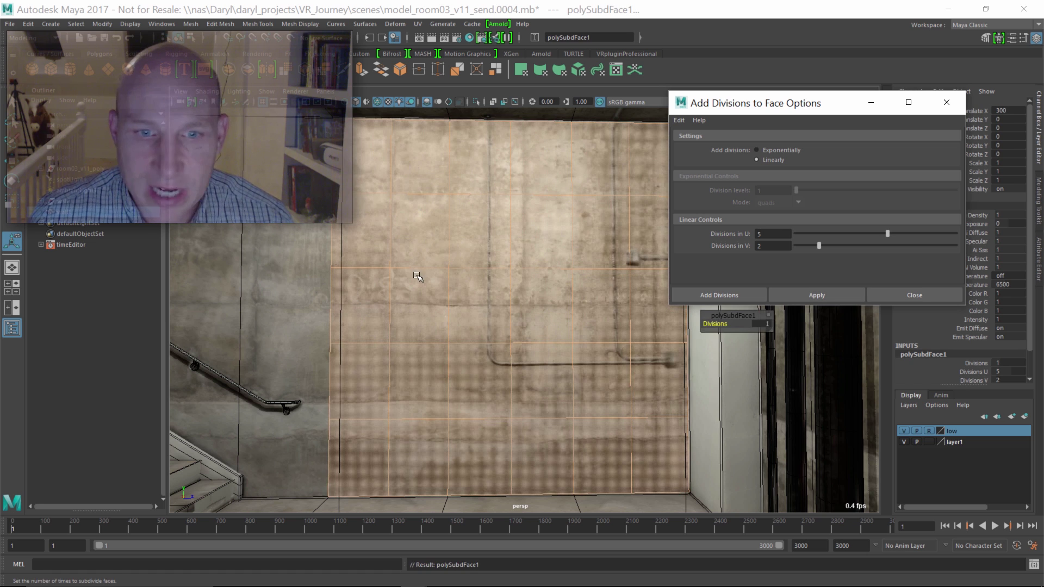
Subdivide the wall's faces again linearly with 2 divisions in both U and V, and return to object selection
alt+right_drag(419, 275, 460, 283)
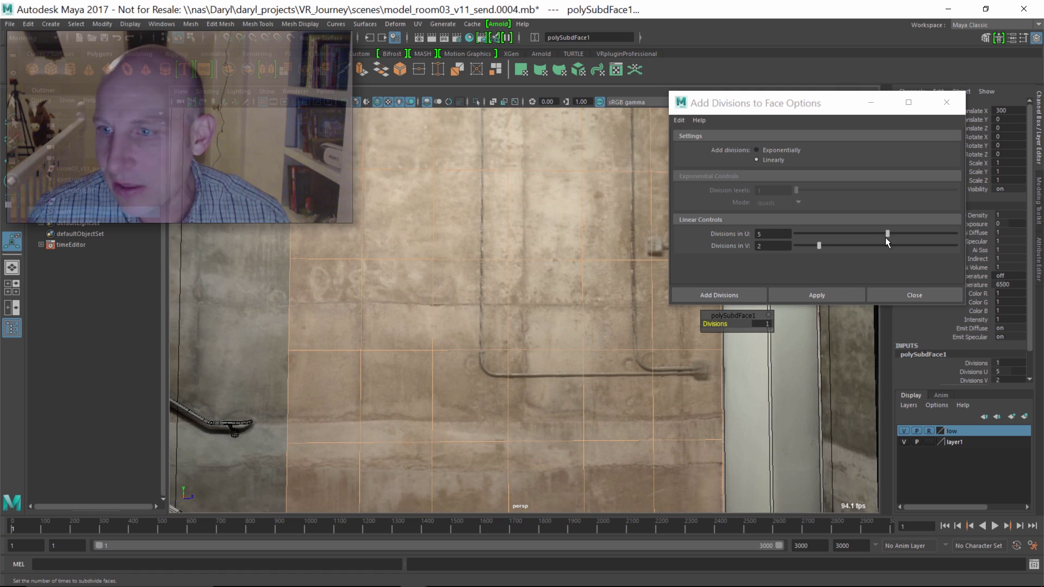
drag(886, 234, 819, 233)
click(827, 297)
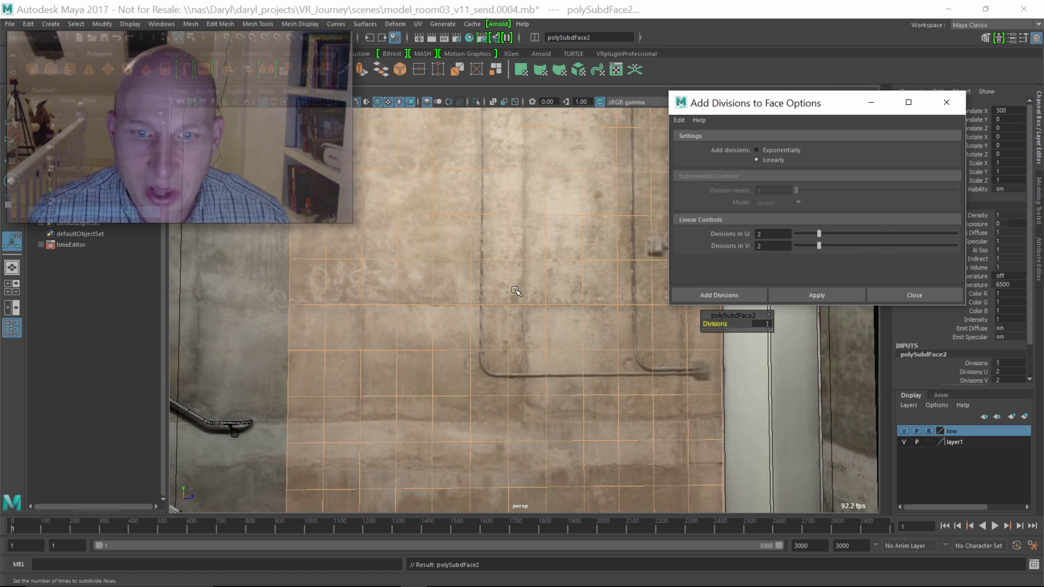
right_drag(472, 280, 527, 245)
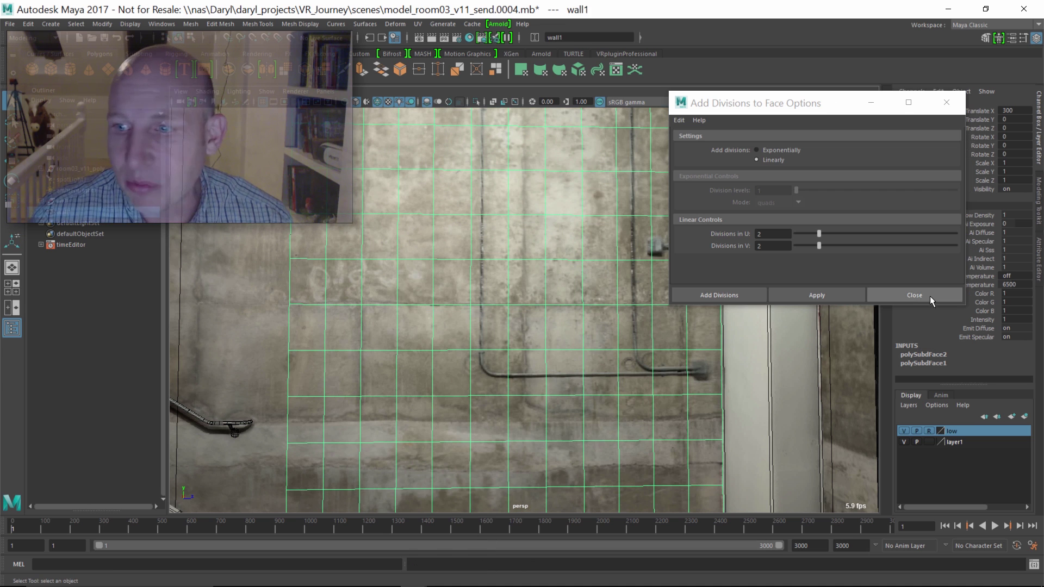
click(914, 295)
scroll(434, 240, down, 3)
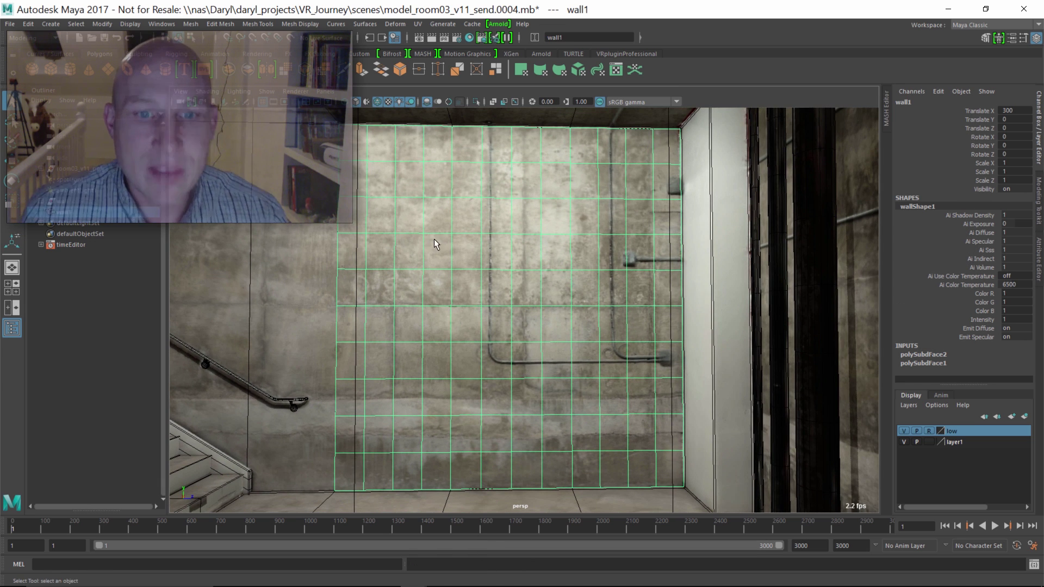
Switch the wall to face selection and select the block of faces in its lower corner nearest the stairs
scroll(434, 239, up, 3)
scroll(412, 234, down, 1)
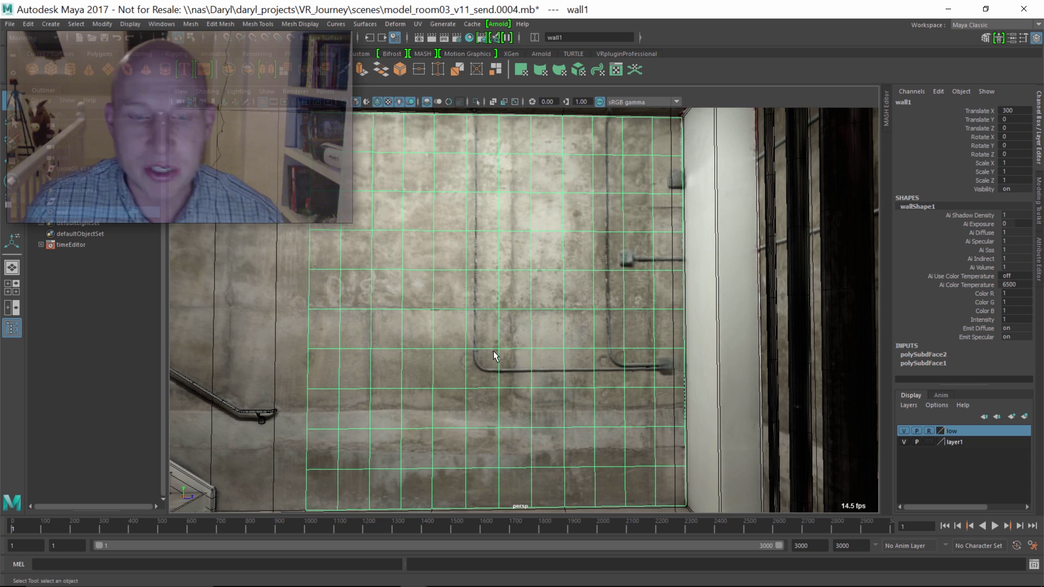
alt+middle_drag(387, 334, 364, 338)
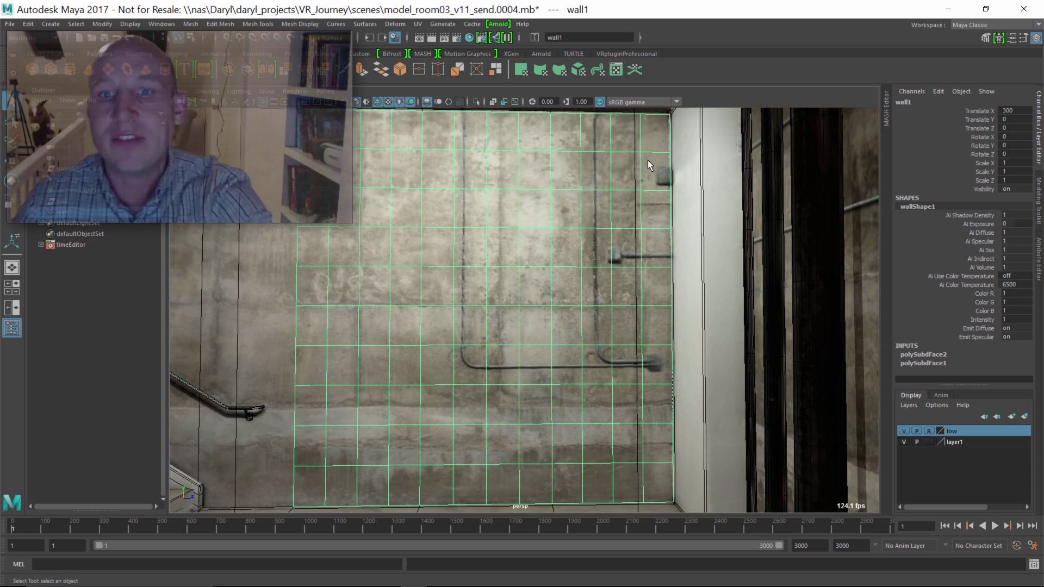
right_drag(434, 268, 438, 291)
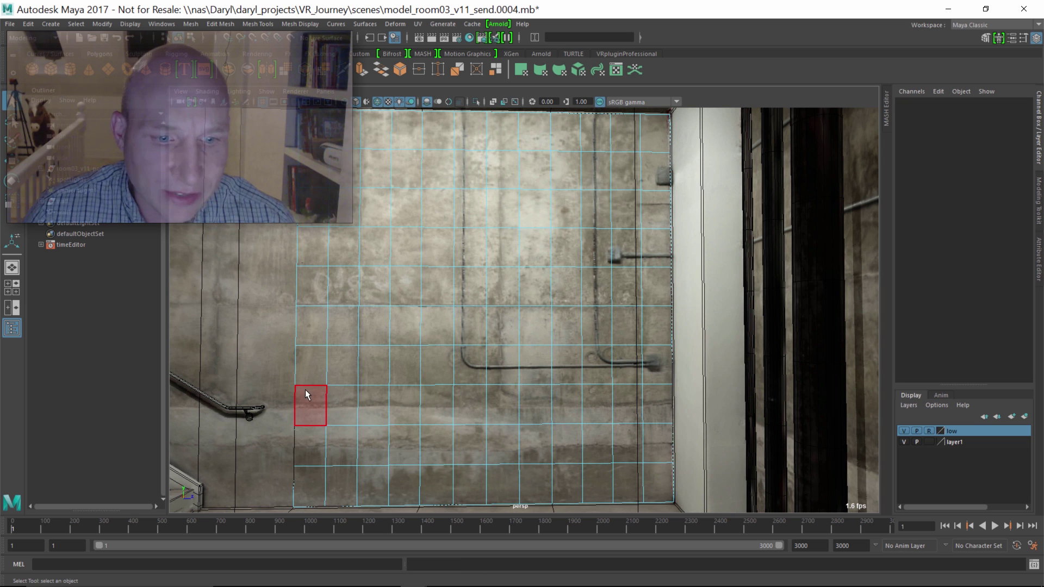
drag(404, 487, 406, 485)
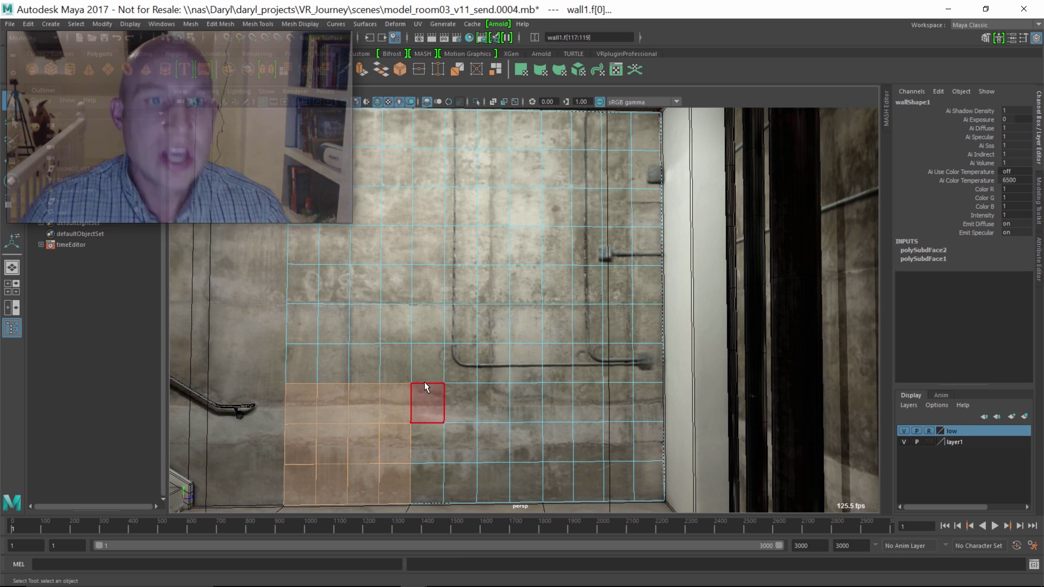
Extract all of the wall's faces with offset 0, Separate extracted faces off and Keep Faces Together off
click(220, 24)
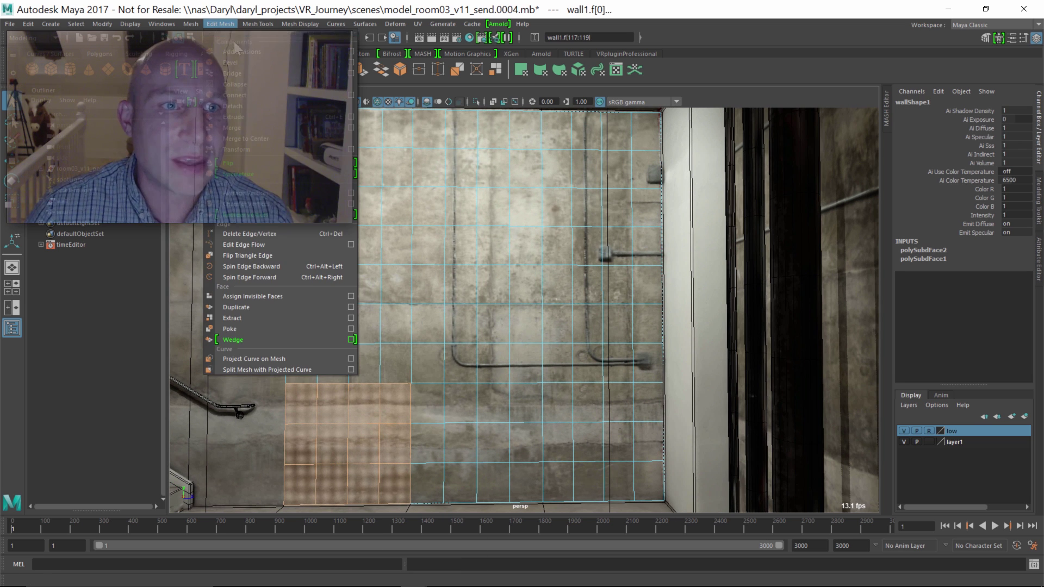
click(219, 24)
click(217, 24)
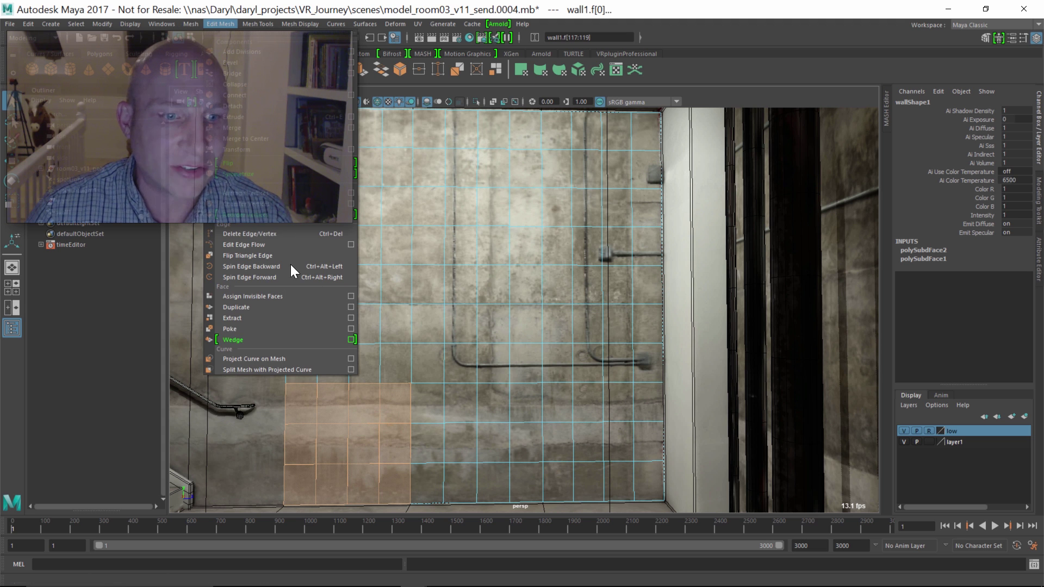
click(351, 318)
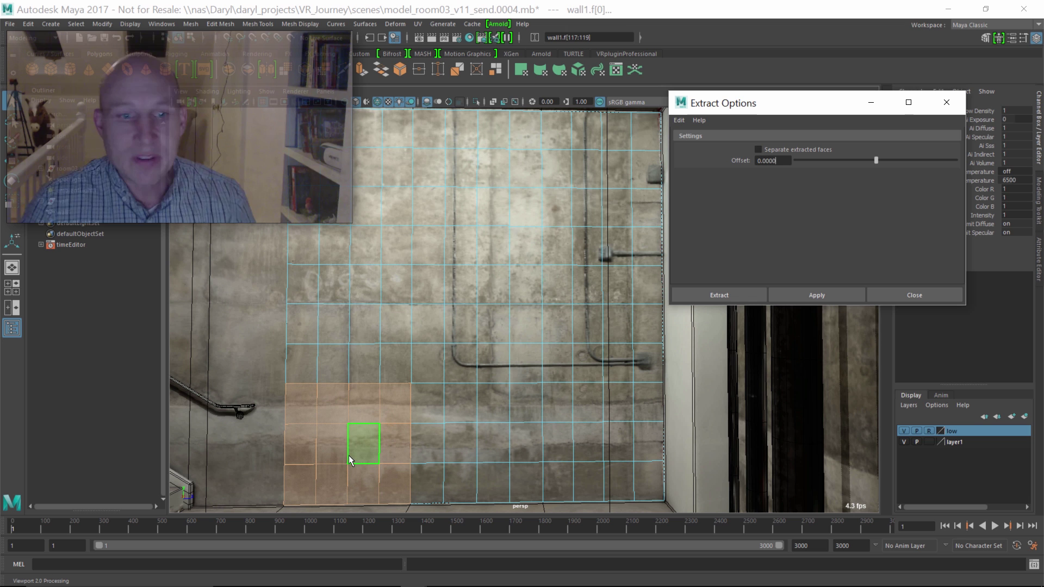
double_click(329, 202)
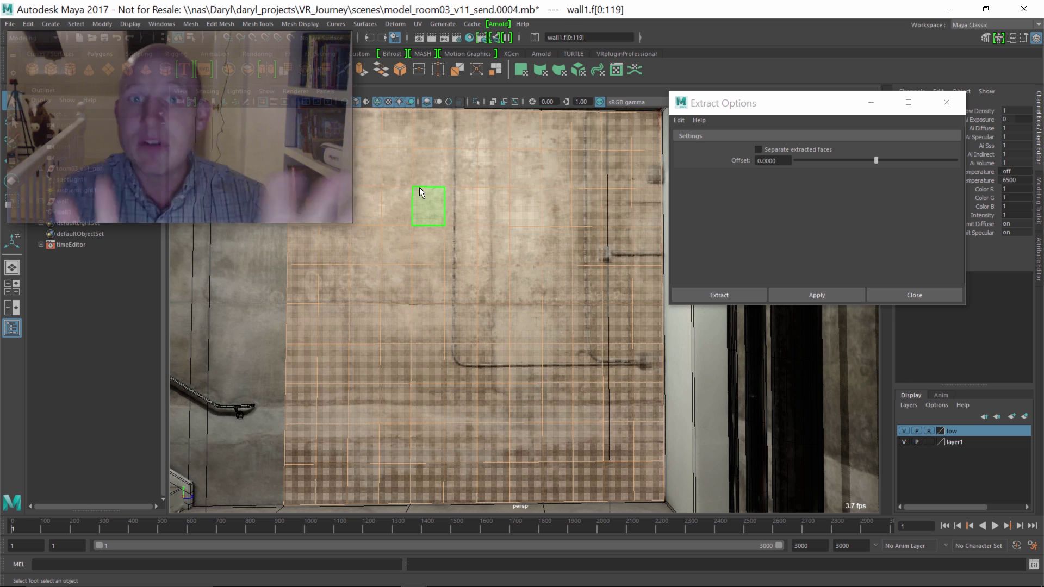
click(772, 111)
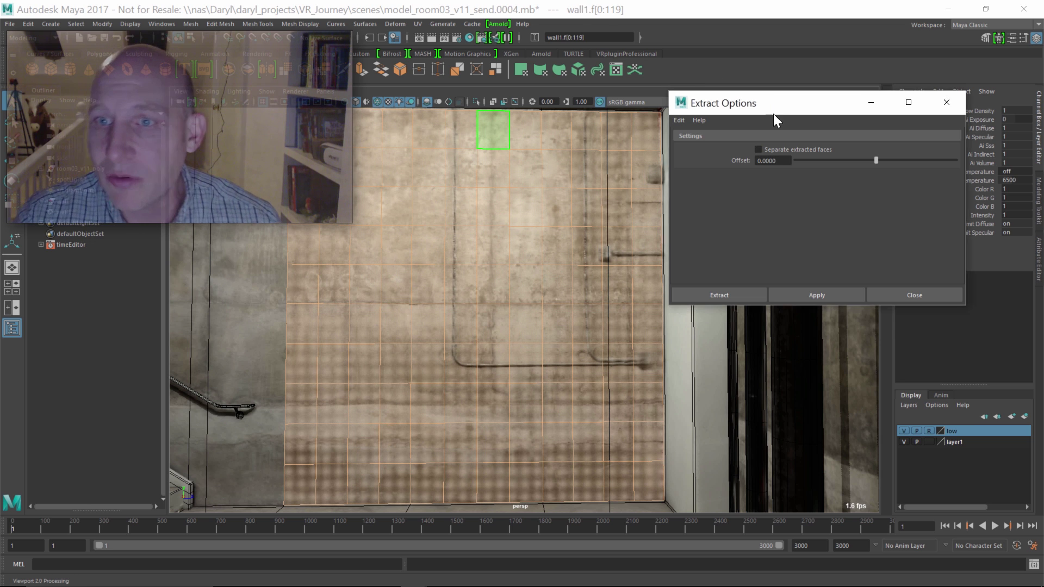
drag(773, 113, 771, 132)
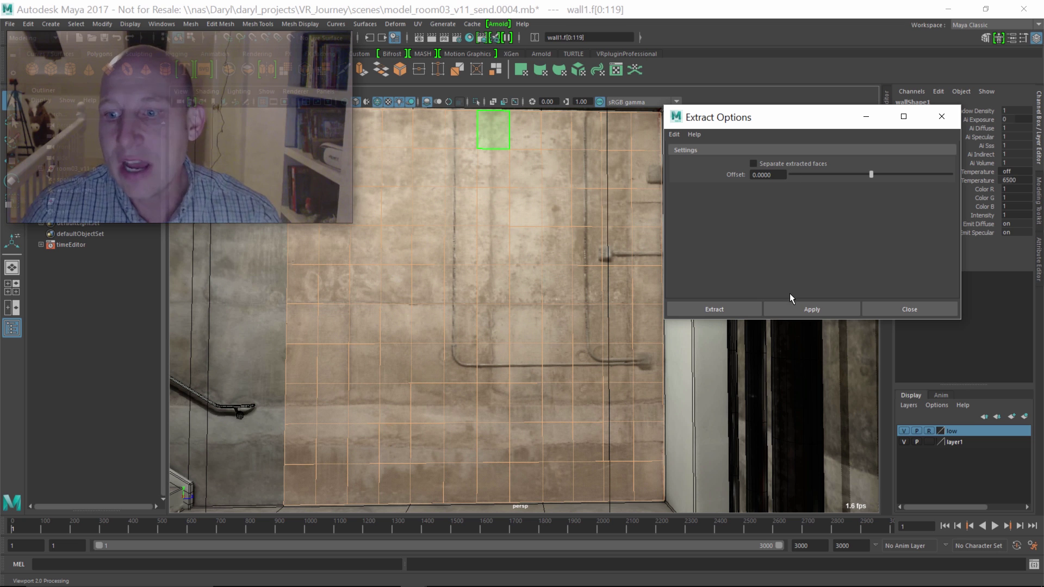
click(804, 306)
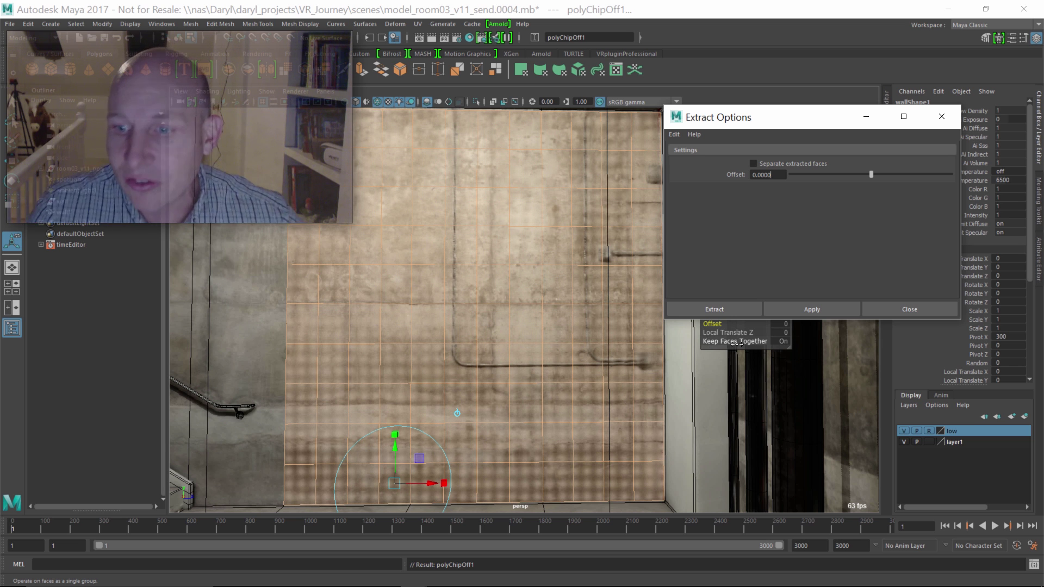
click(783, 342)
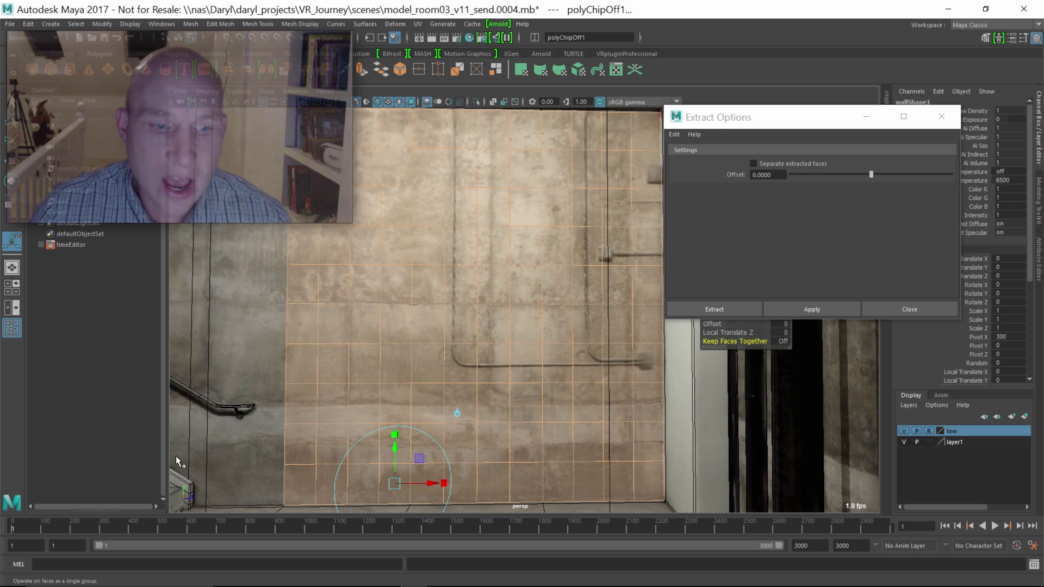
Try moving only the wall's lower corner face nearest the stairs, and undo each move
right_click(299, 477)
click(295, 292)
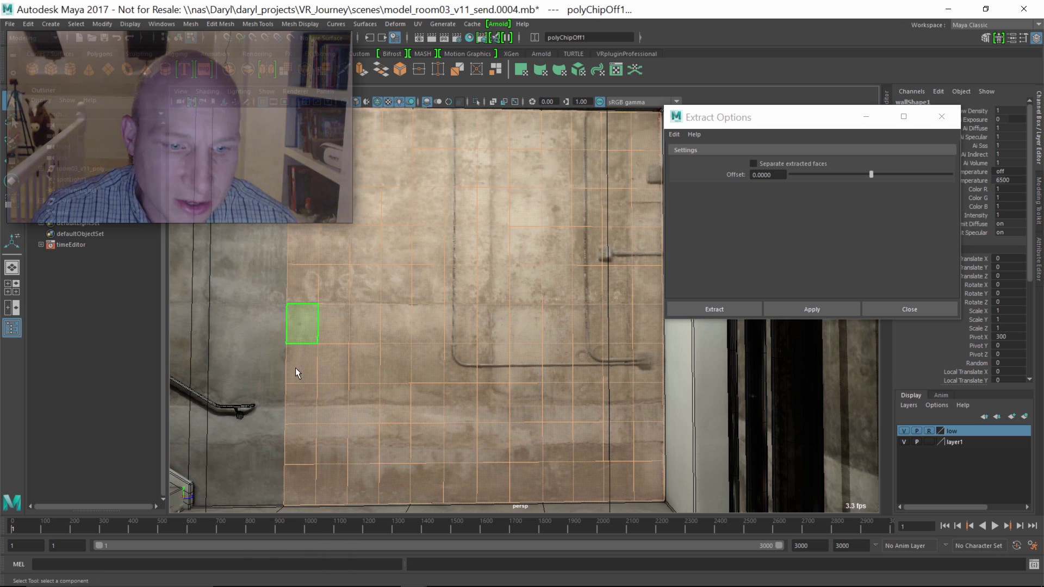
click(296, 481)
key(w)
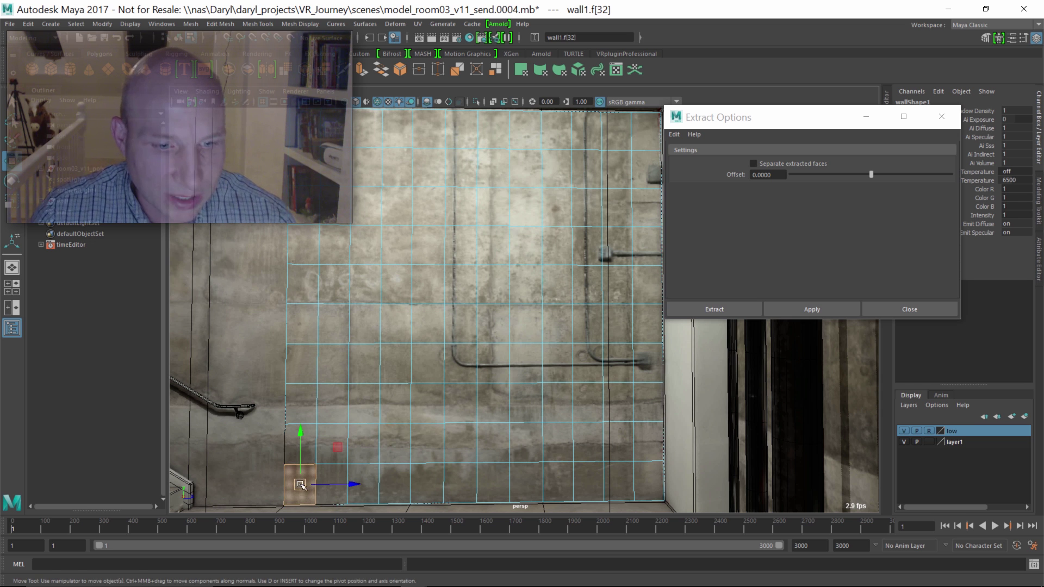
key(ctrl+z)
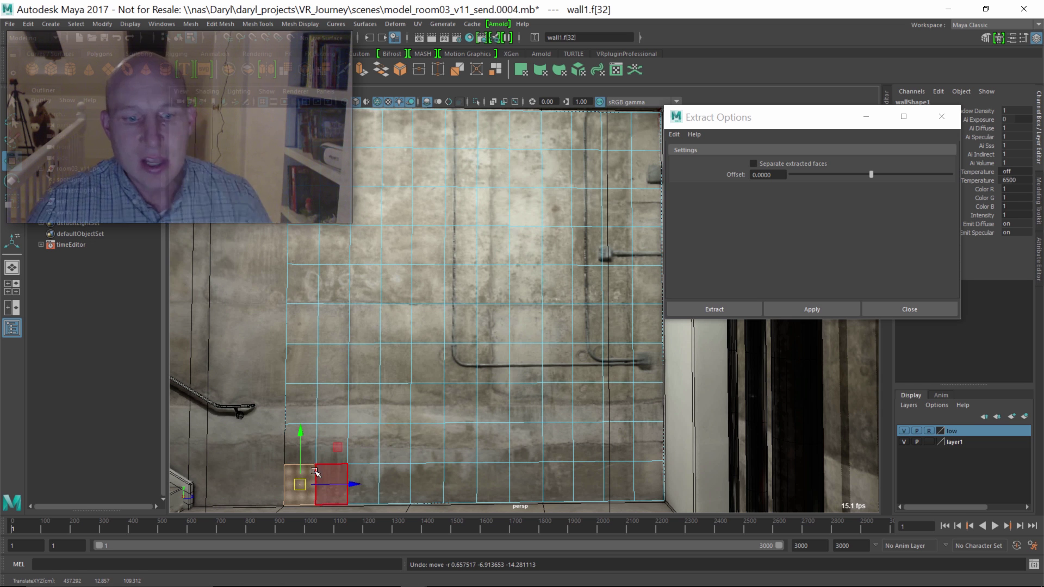
drag(300, 484, 285, 487)
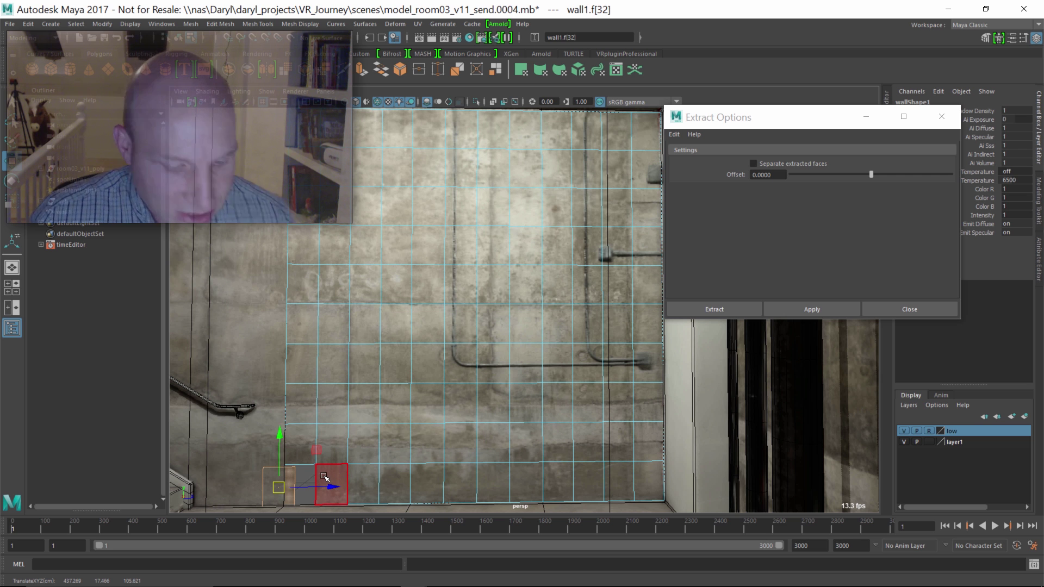
key(ctrl+z)
Return the wall to object selection and close the Extract options
right_drag(380, 324, 417, 205)
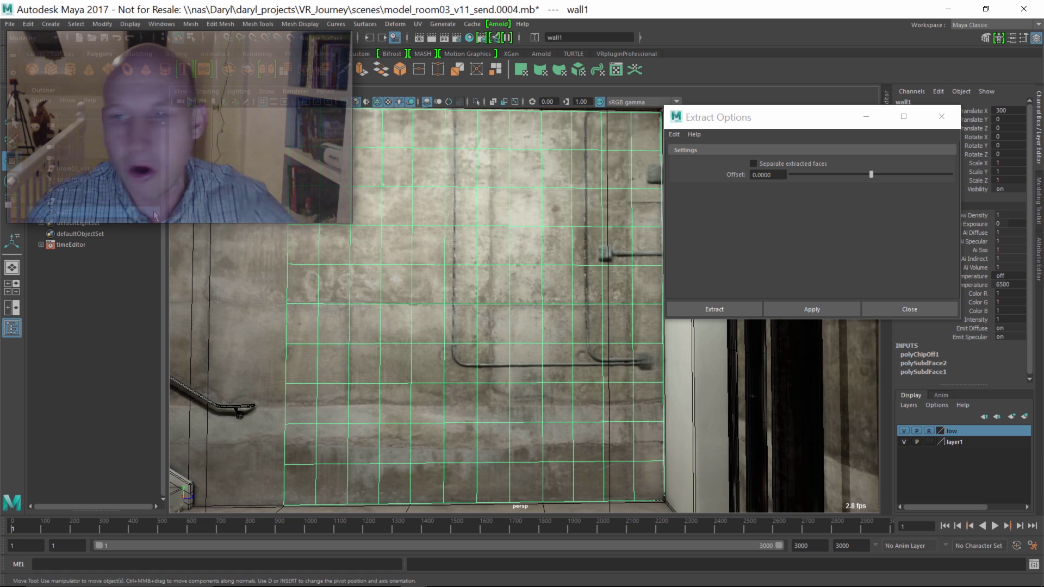
click(943, 116)
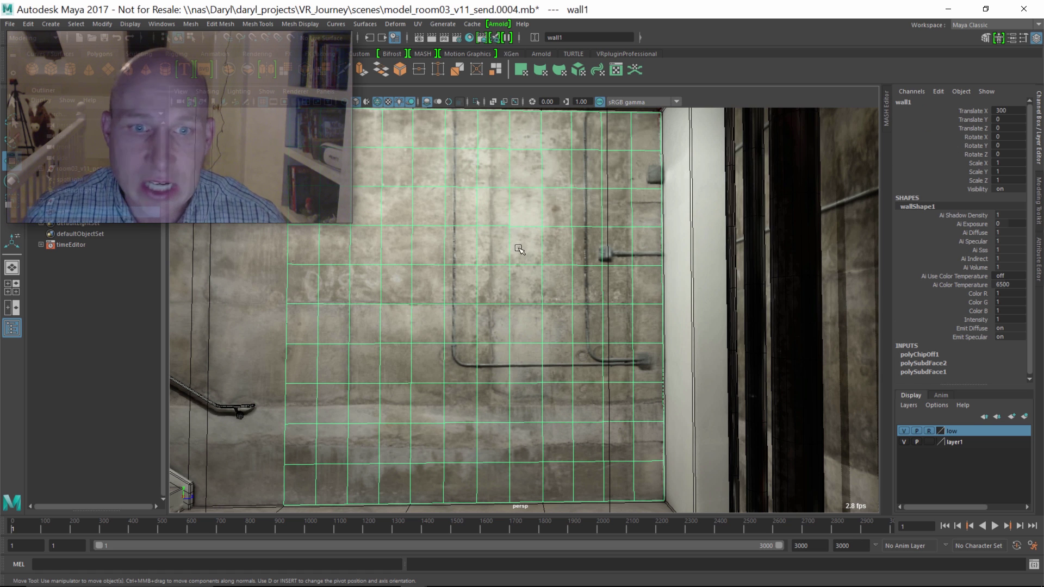
Separate the wall mesh into individual piece objects and select one single piece near the wall's middle
alt+middle_drag(518, 248, 497, 257)
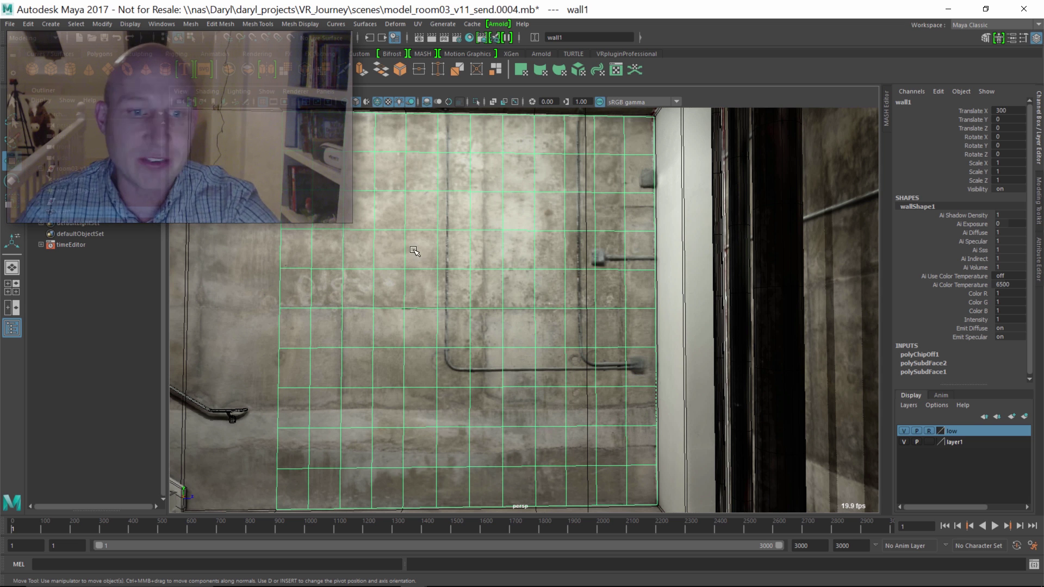
click(191, 24)
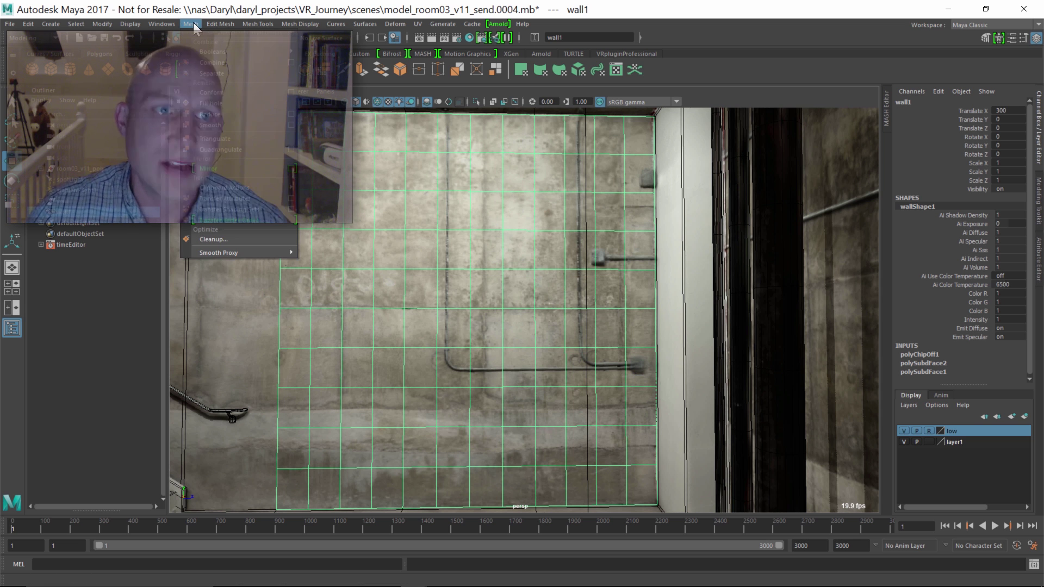
click(247, 73)
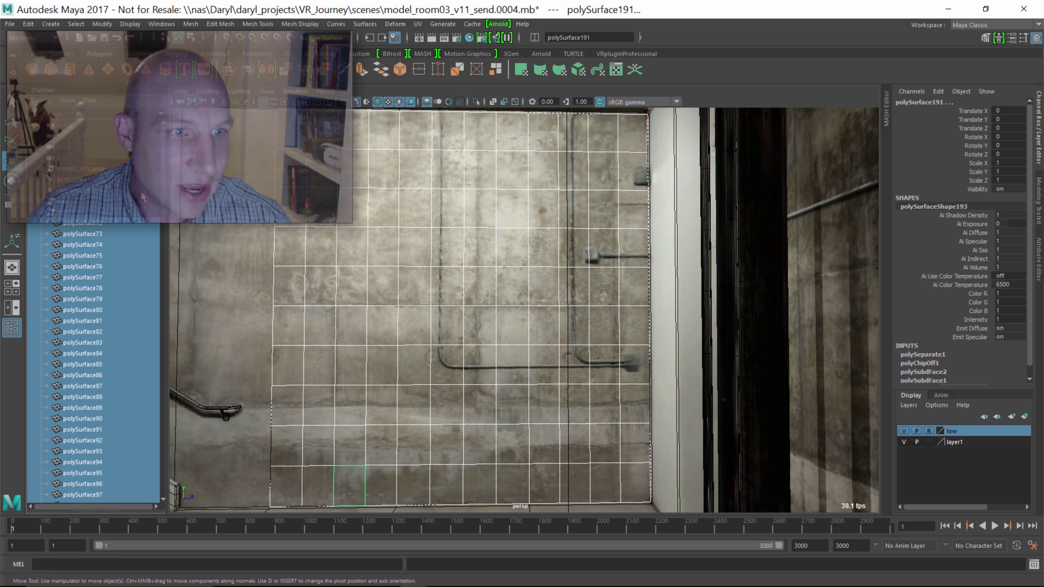
drag(161, 191, 163, 429)
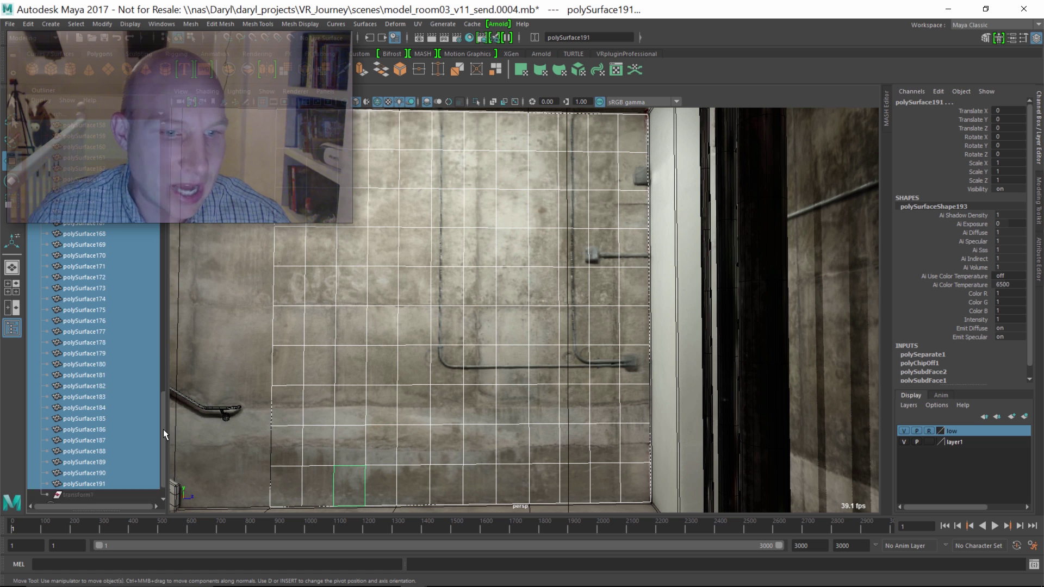
click(384, 285)
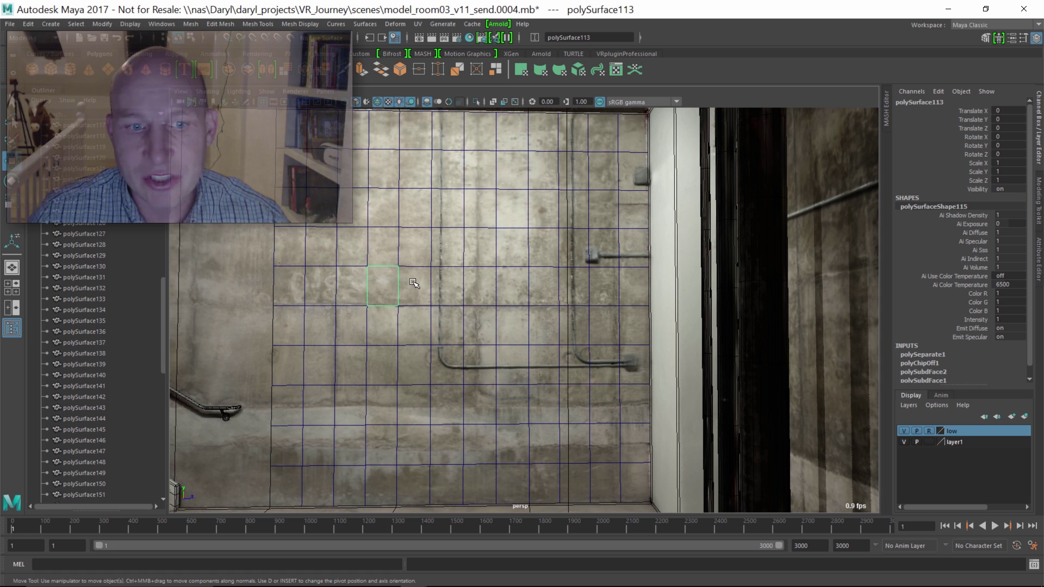
alt+middle_drag(524, 297, 536, 317)
alt+right_drag(536, 317, 514, 317)
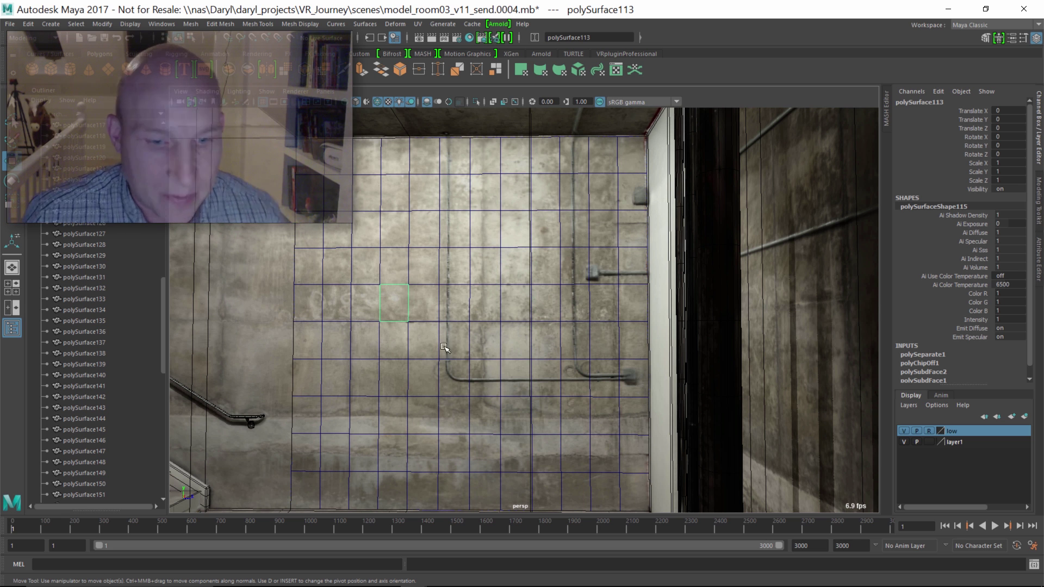
Select the run of listed pieces down to polySurface80 to examine where they sit on the wall, and pick a single piece
scroll(395, 299, down, 1)
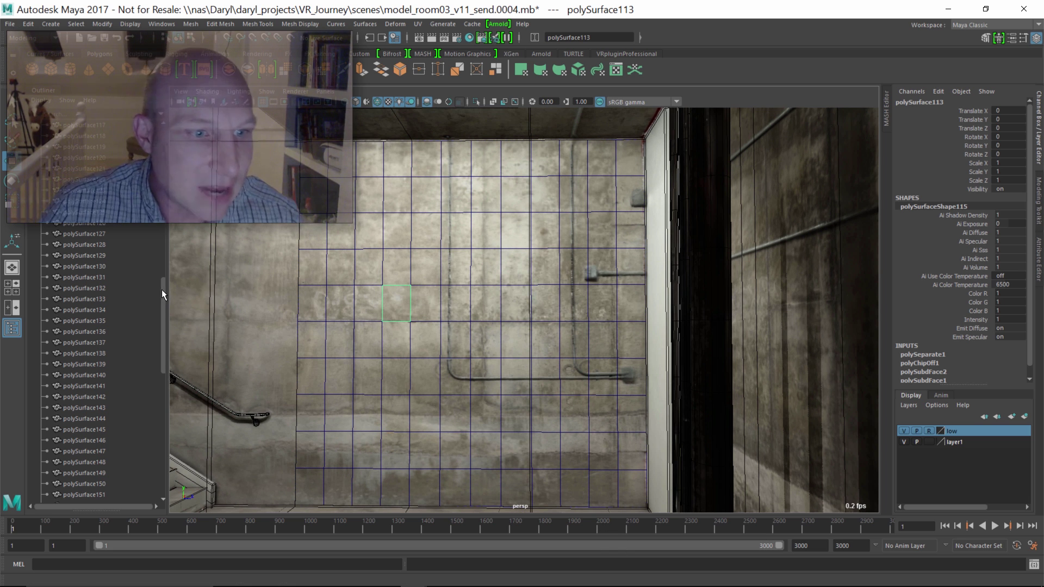
drag(162, 289, 162, 130)
drag(85, 224, 96, 312)
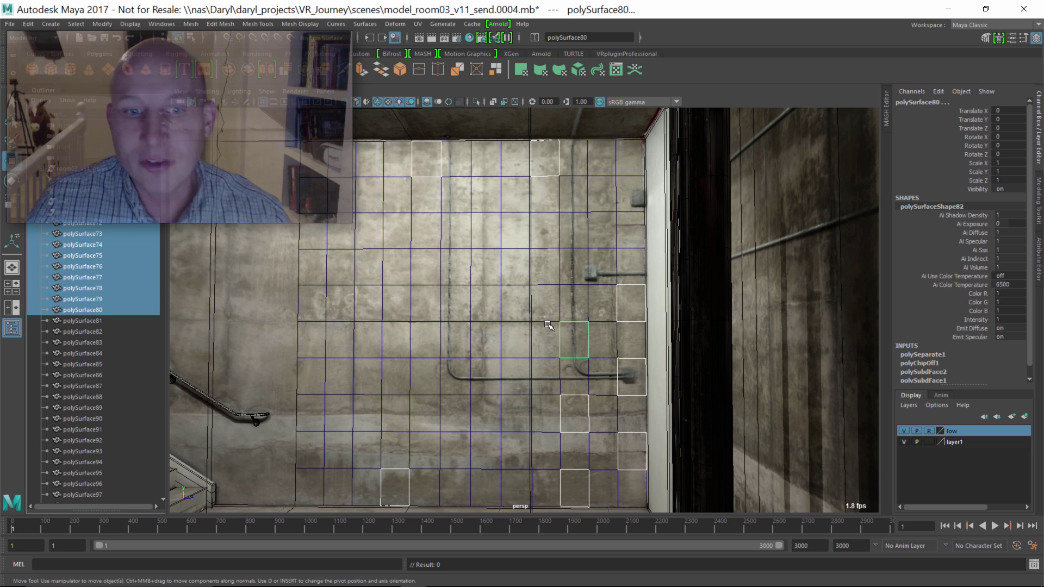
click(470, 314)
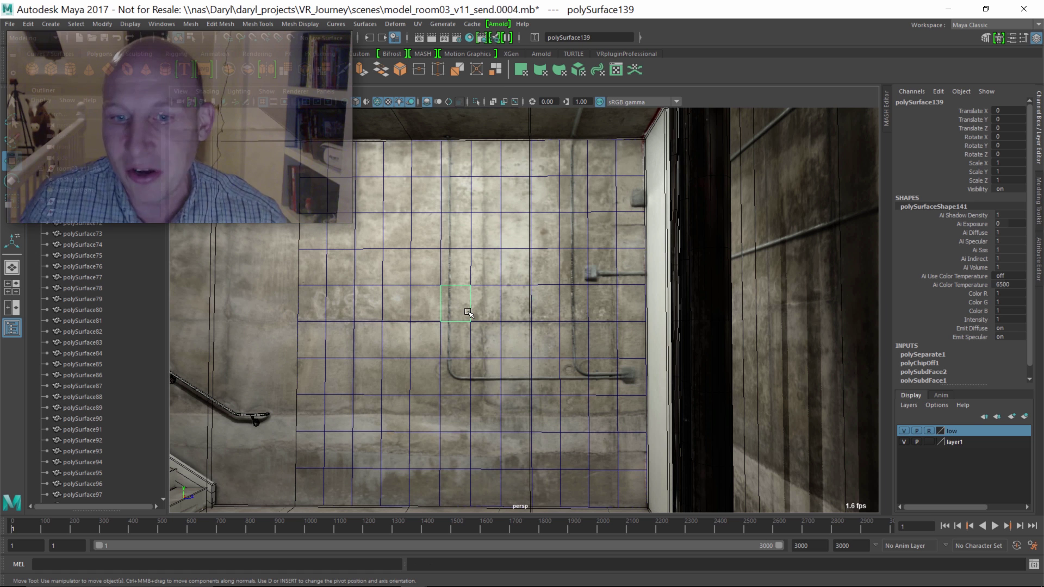
Select all wall pieces except the outermost column on each side and group them
alt+drag(470, 313, 454, 336)
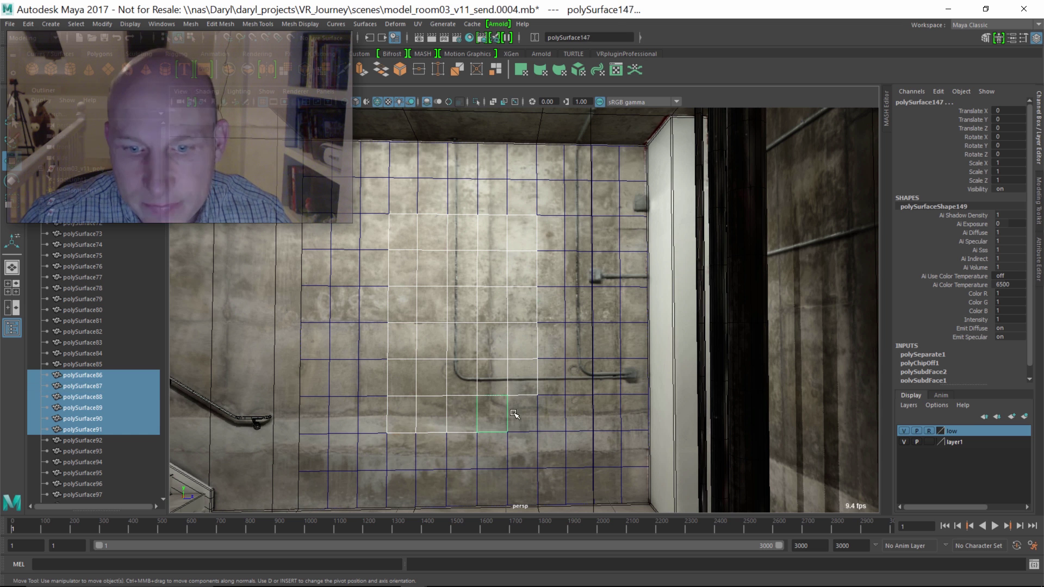
mouse_move(585, 420)
mouse_down()
mouse_move(580, 168)
mouse_move(605, 173)
mouse_up()
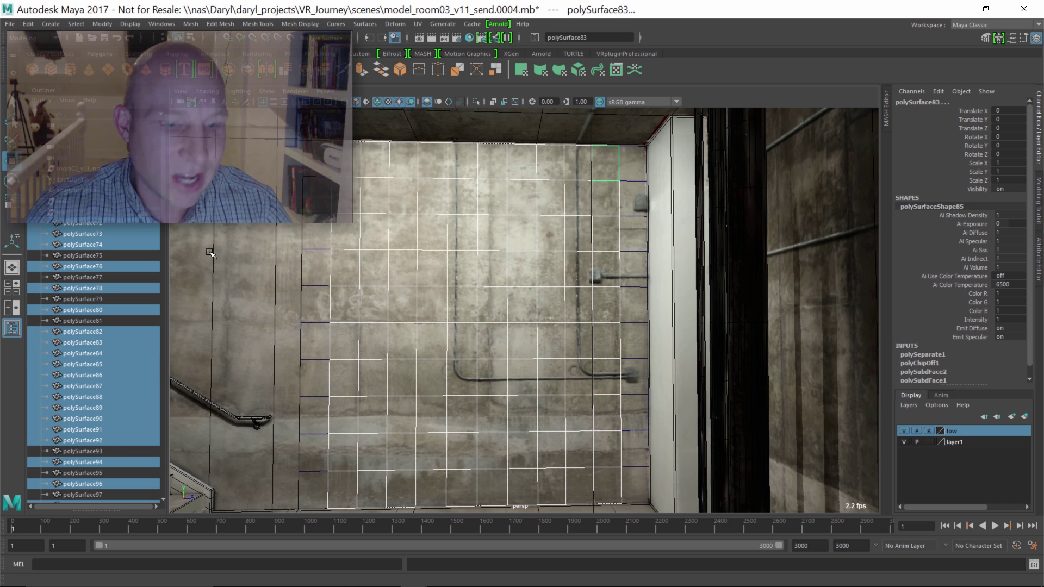
key(ctrl+g)
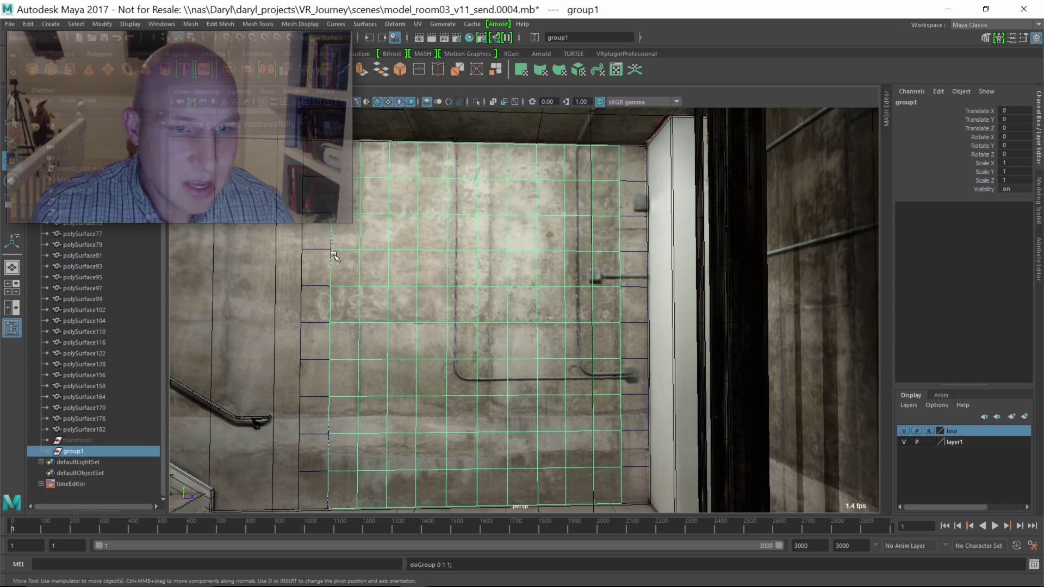
Unparent the new group from the wall and expand it to list its pieces
alt+drag(408, 269, 415, 266)
key(space)
drag(312, 230, 337, 481)
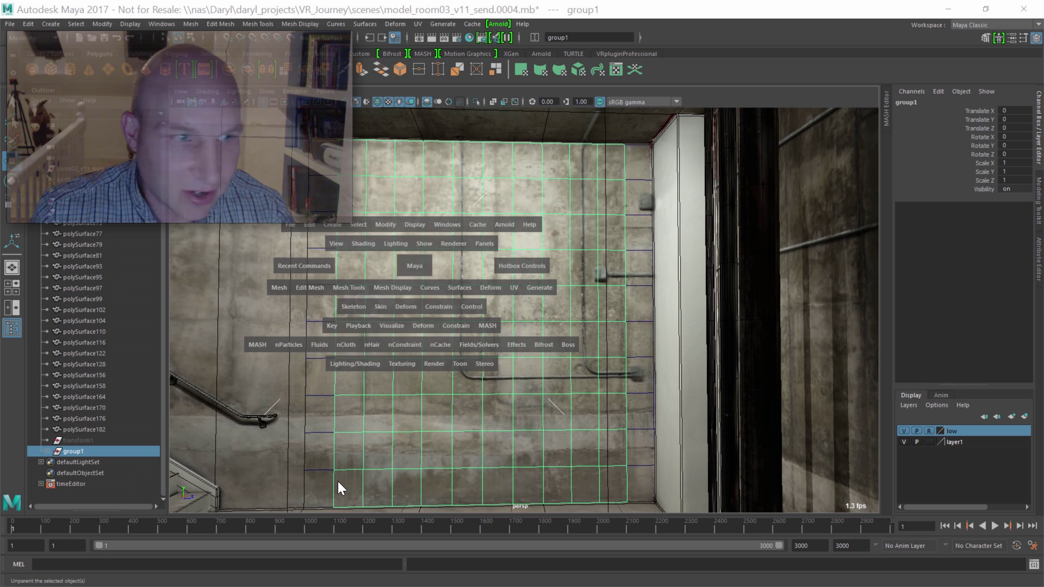
click(40, 213)
click(39, 223)
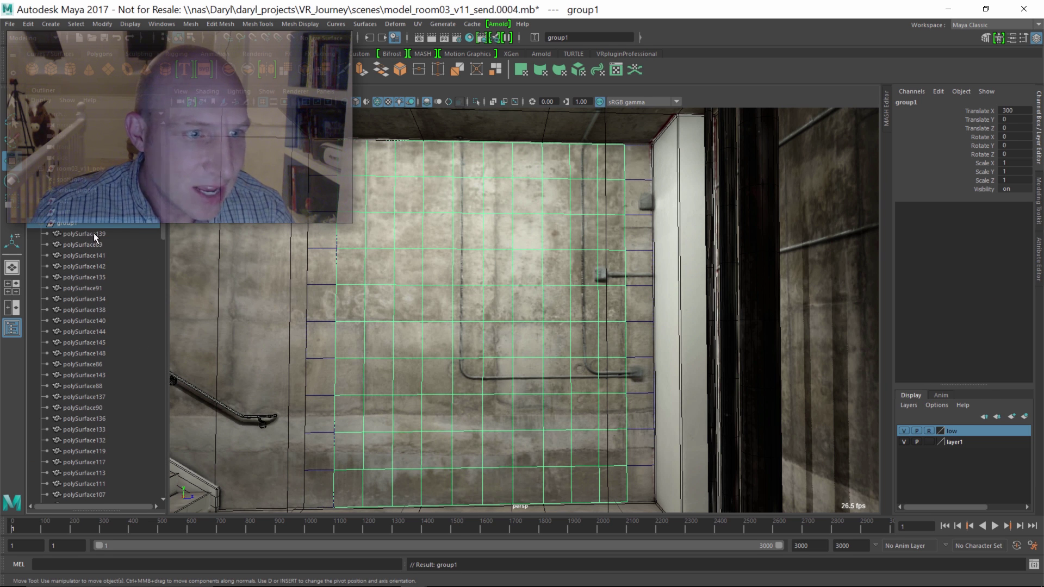
Select every piece in the group, from polySurface139 through polySurface83, and rename them all with the base name dto
click(86, 234)
drag(101, 260, 99, 296)
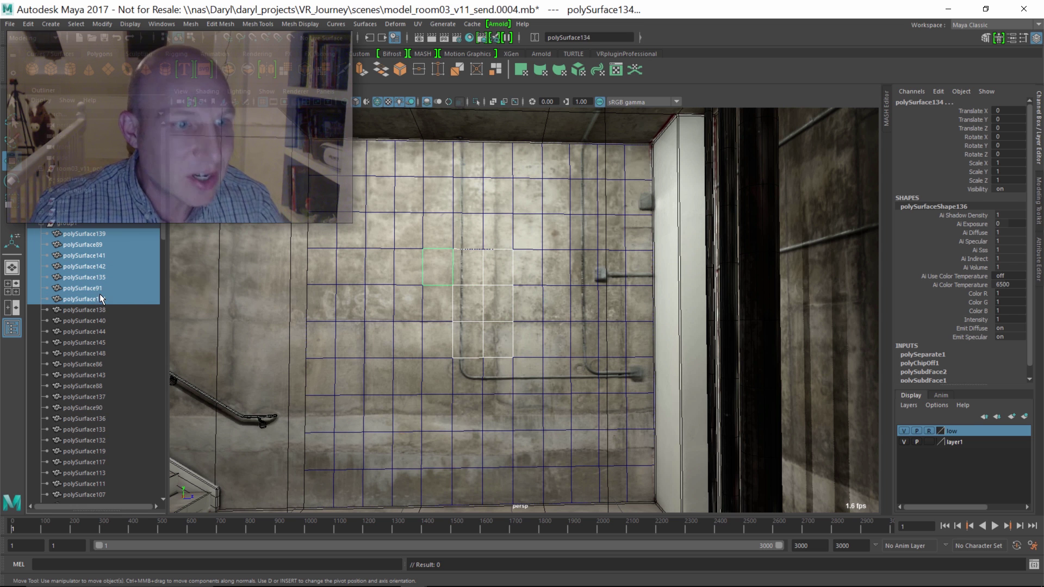
click(86, 235)
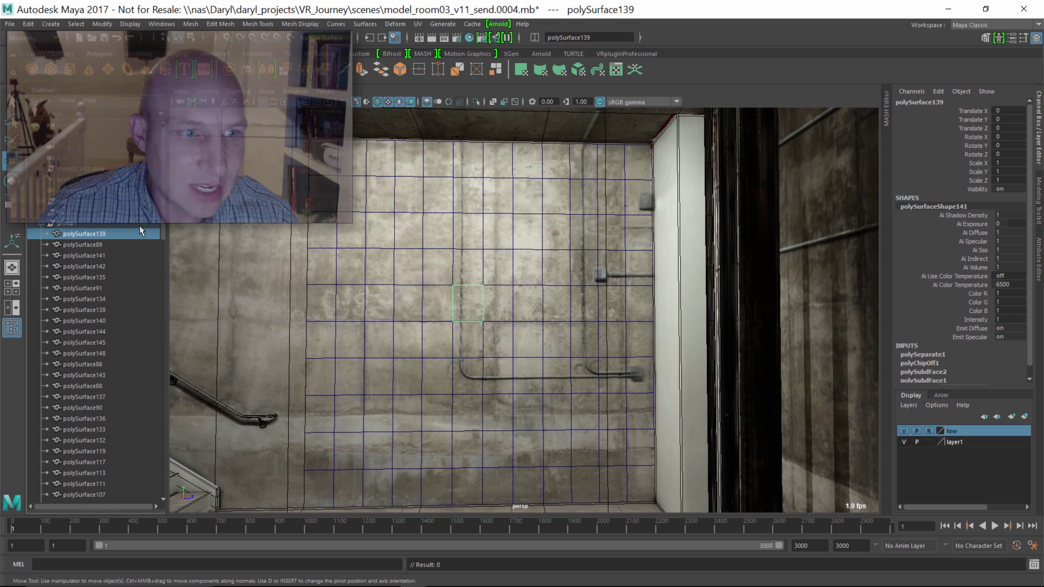
drag(164, 224, 154, 461)
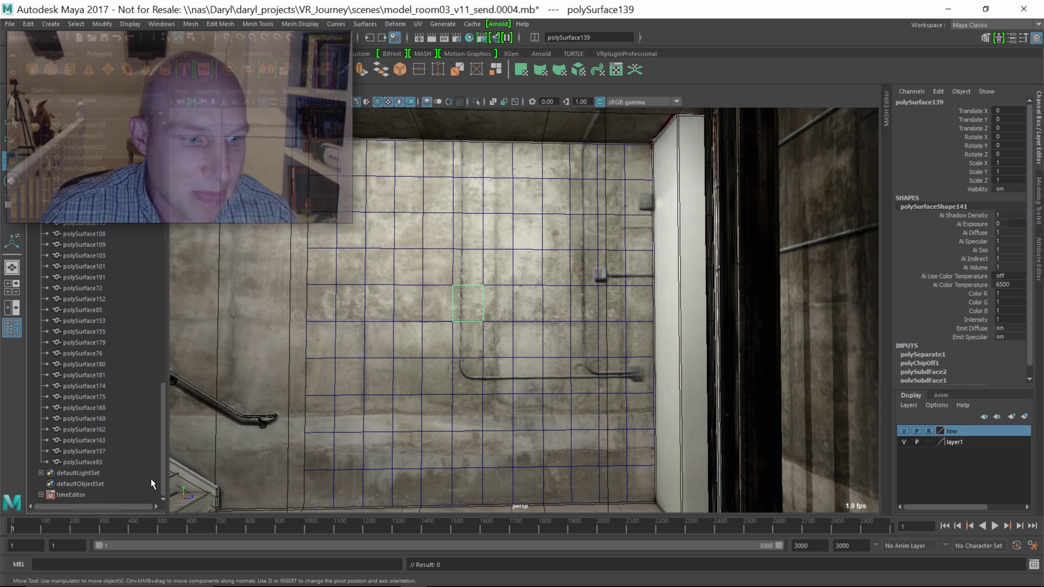
shift+click(108, 462)
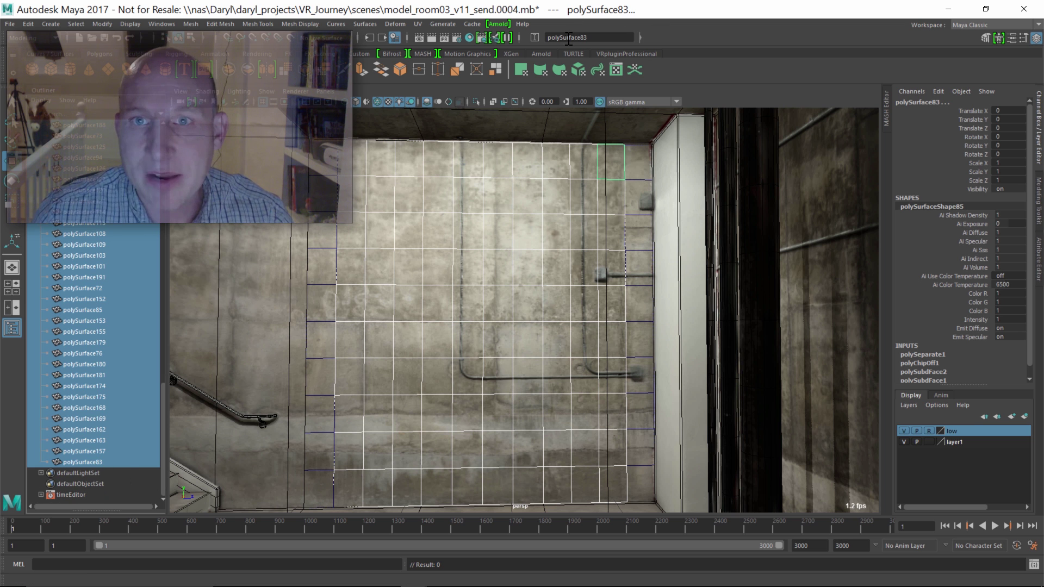
click(536, 40)
click(567, 66)
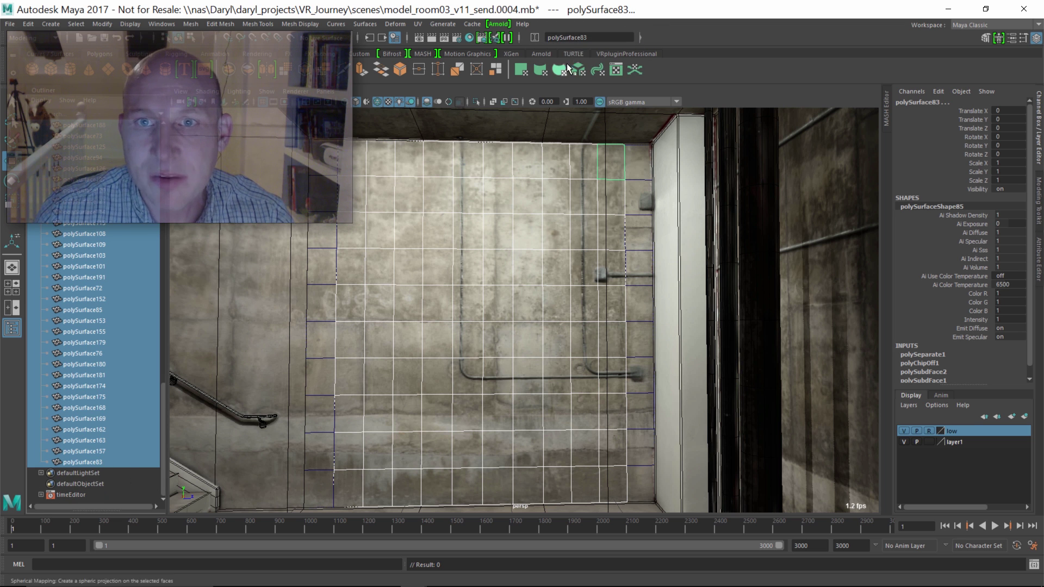
double_click(579, 37)
text(dt)
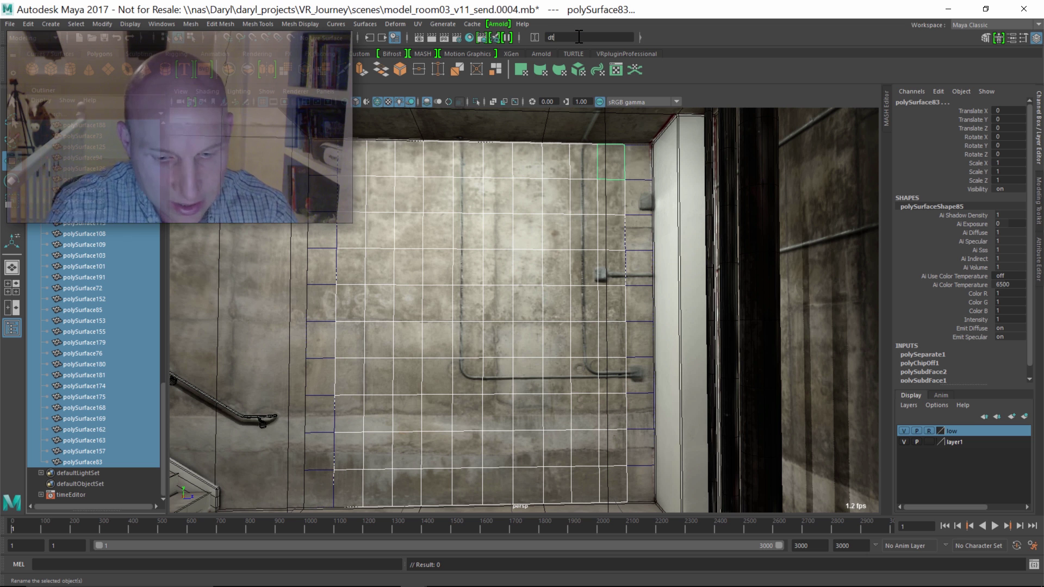
text(po)
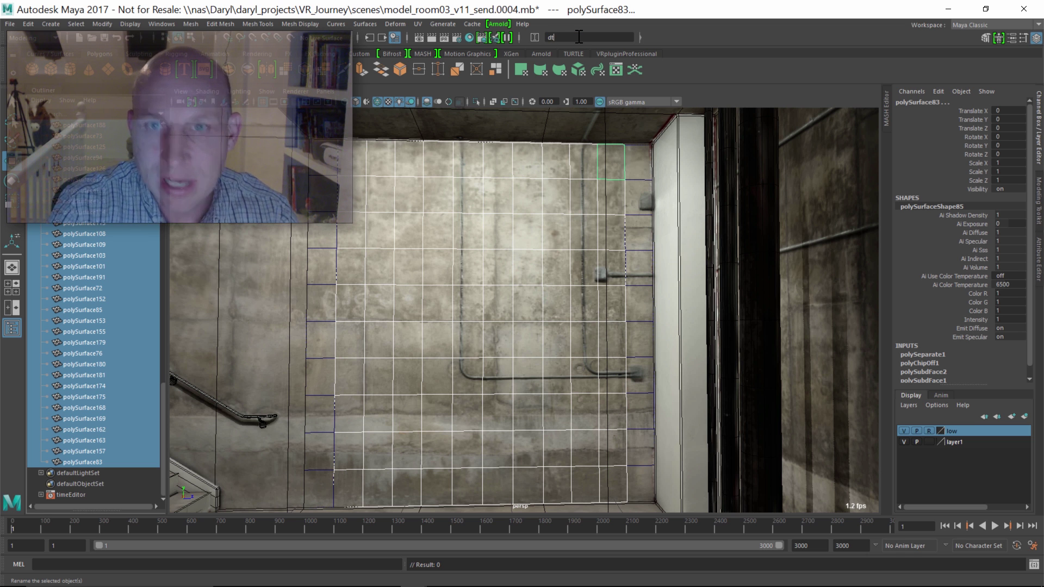
text(o)
key(Return)
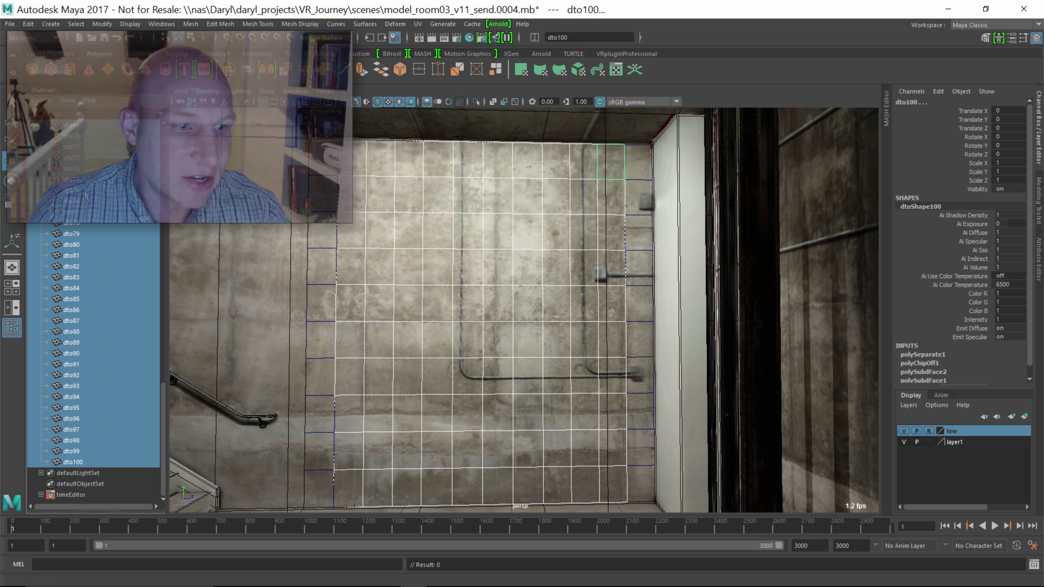
Select dto1 at the start of the renamed pieces and turn off the wireframe overlay on the shaded view
drag(164, 387, 162, 201)
drag(158, 158, 156, 135)
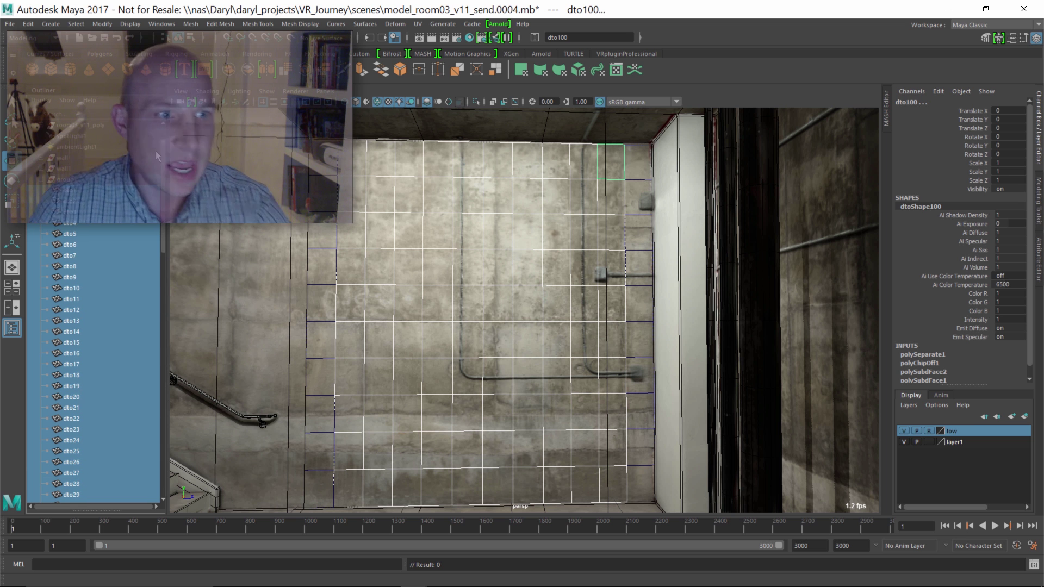
click(71, 191)
click(73, 199)
click(73, 190)
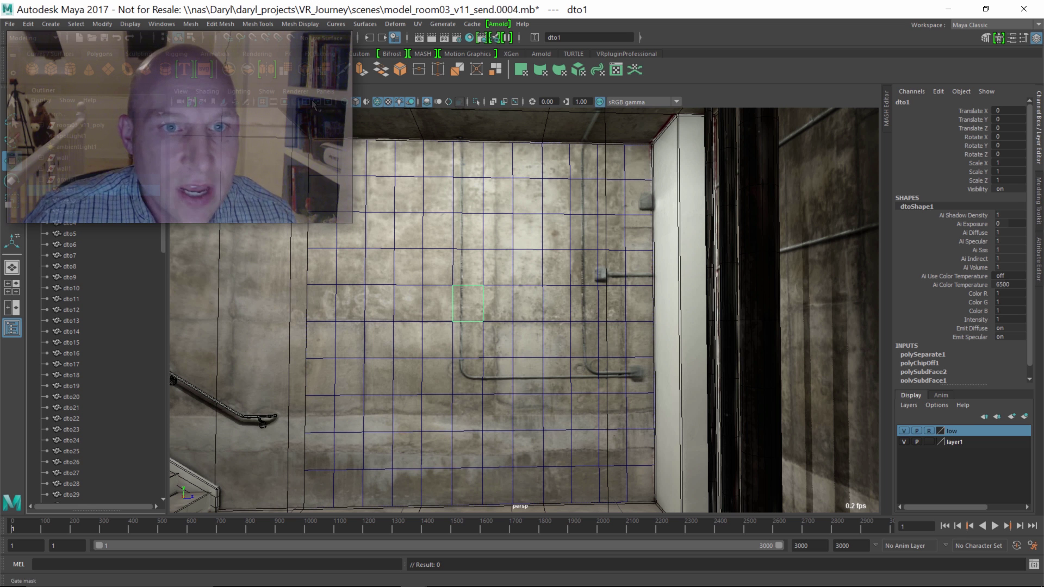
click(378, 103)
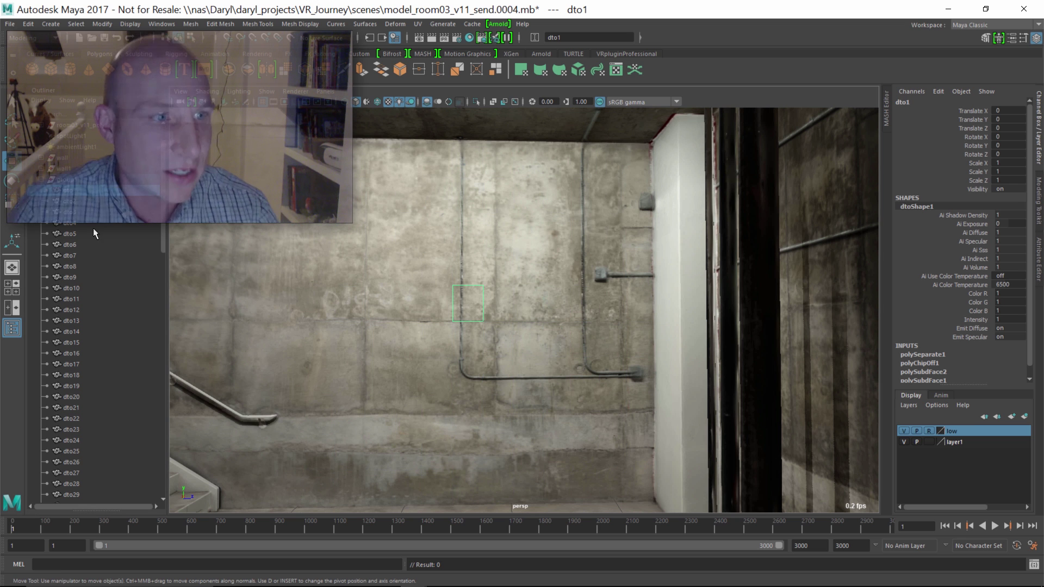
Examine the whole group and several single and adjacent wall pieces by selecting them in the room view
click(68, 180)
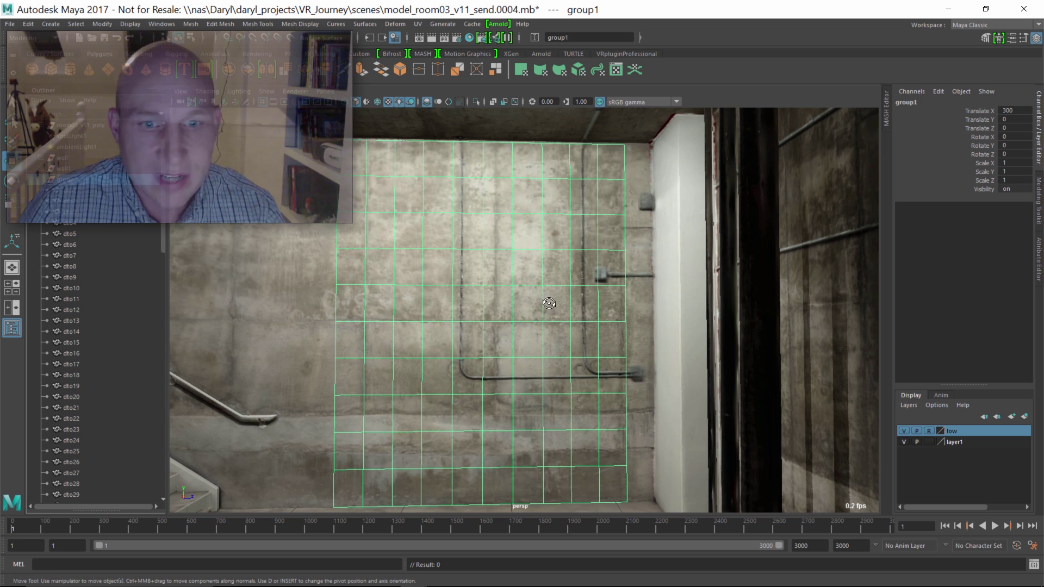
mouse_move(547, 303)
alt+mouse_down()
mouse_move(514, 287)
mouse_move(536, 293)
alt+mouse_up()
click(516, 291)
alt+right_drag(536, 294, 470, 305)
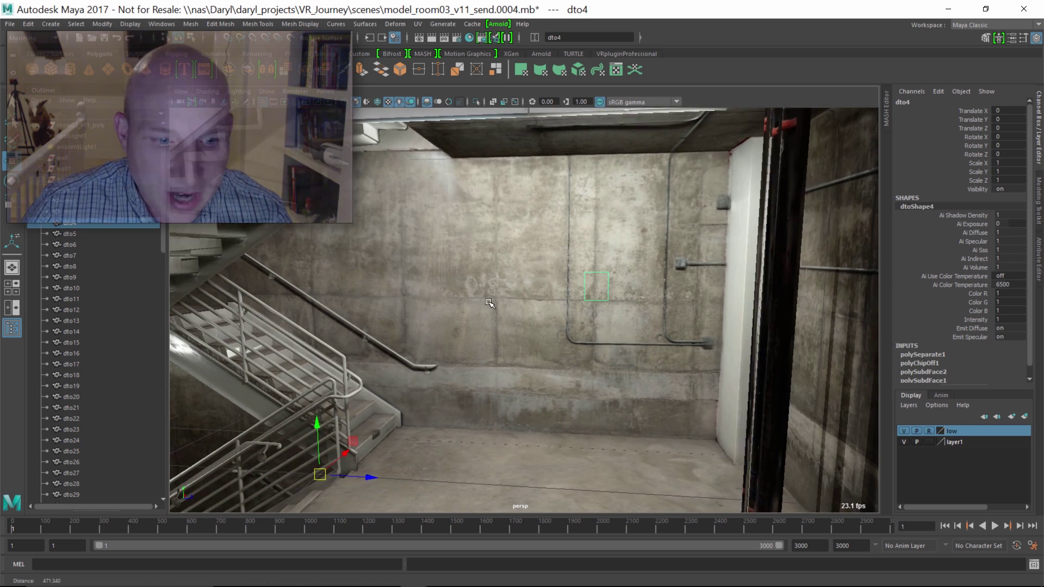
alt+middle_drag(470, 304, 484, 275)
alt+right_drag(484, 275, 581, 297)
click(610, 225)
drag(616, 204, 623, 184)
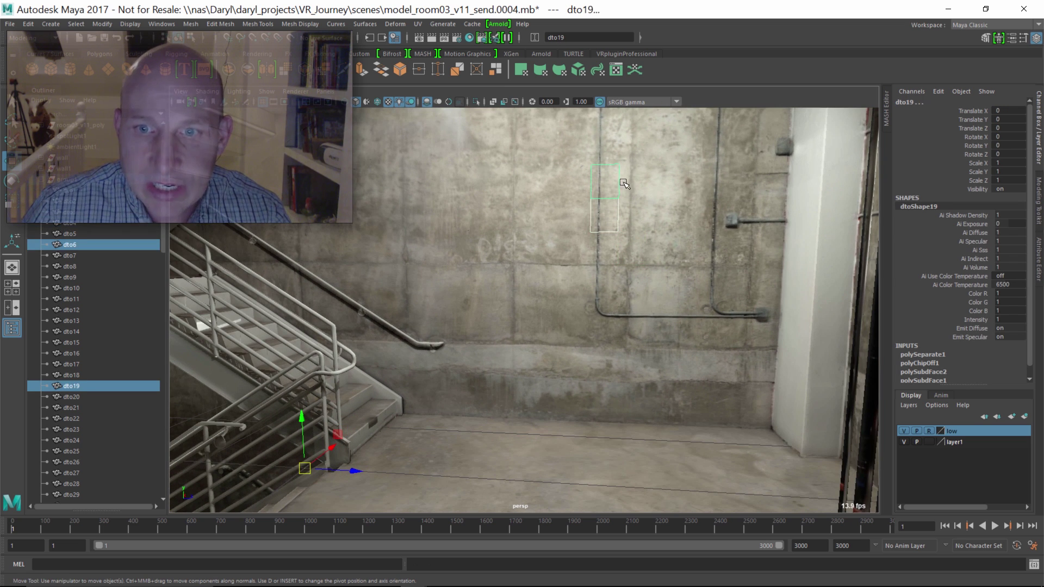
click(635, 181)
click(642, 261)
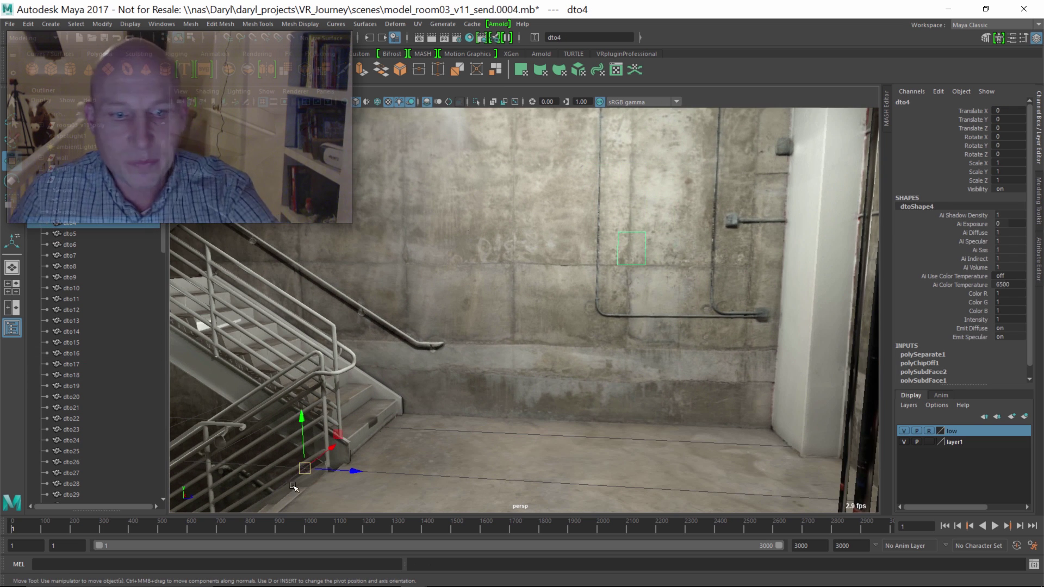
Select all of the group's pieces from dto1 through dto100
click(105, 194)
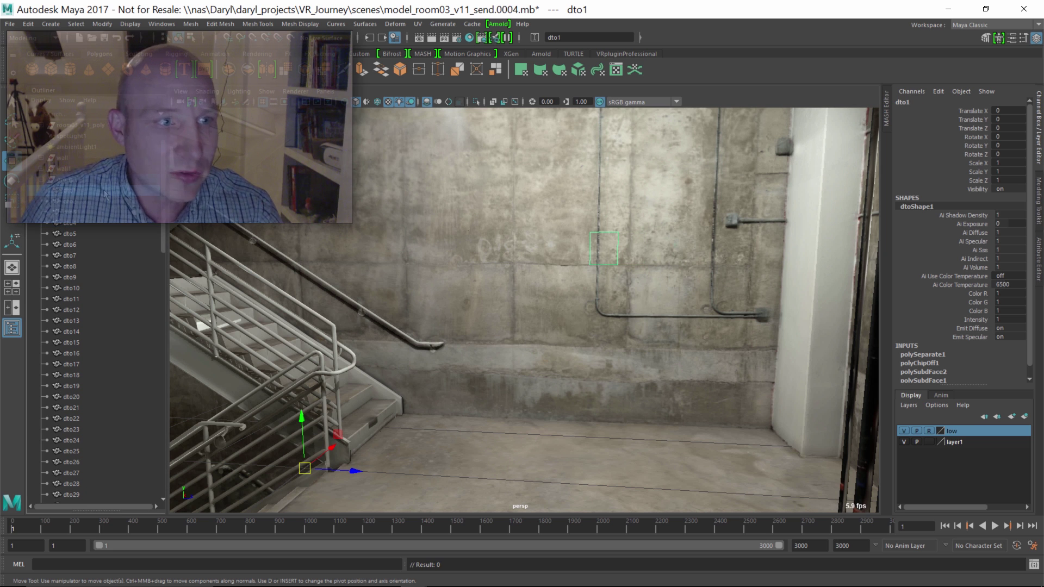
drag(162, 193, 154, 431)
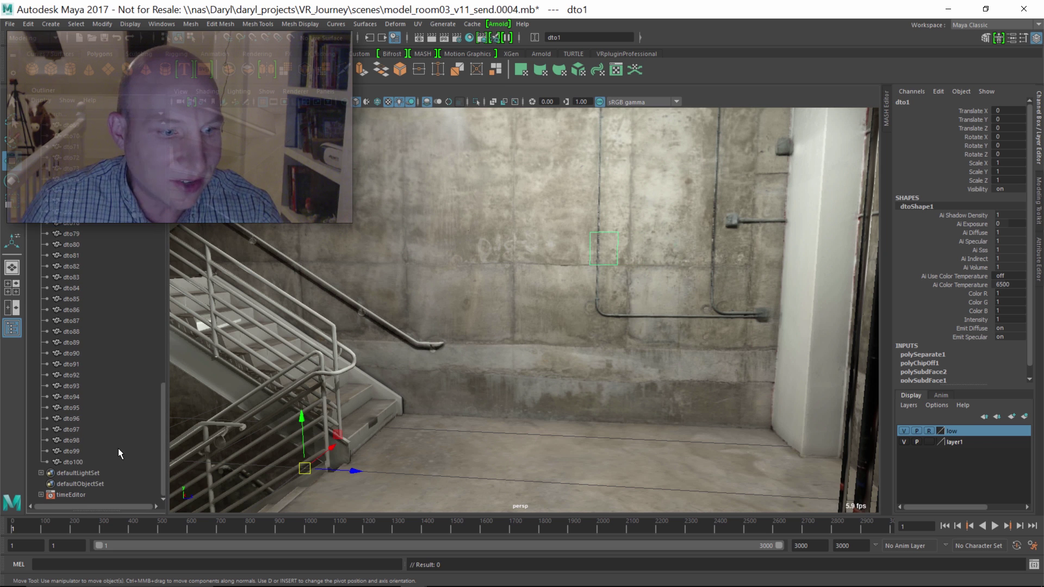
shift+click(88, 462)
Try scaling all the selected pieces down uniformly, and undo each scale
key(r)
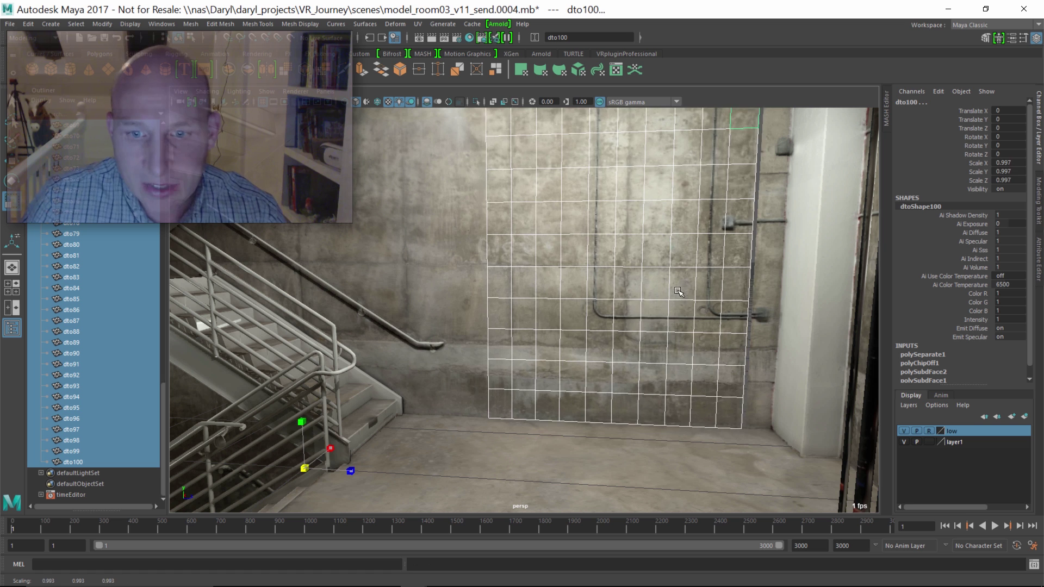
middle_drag(587, 293, 345, 289)
key(ctrl+z)
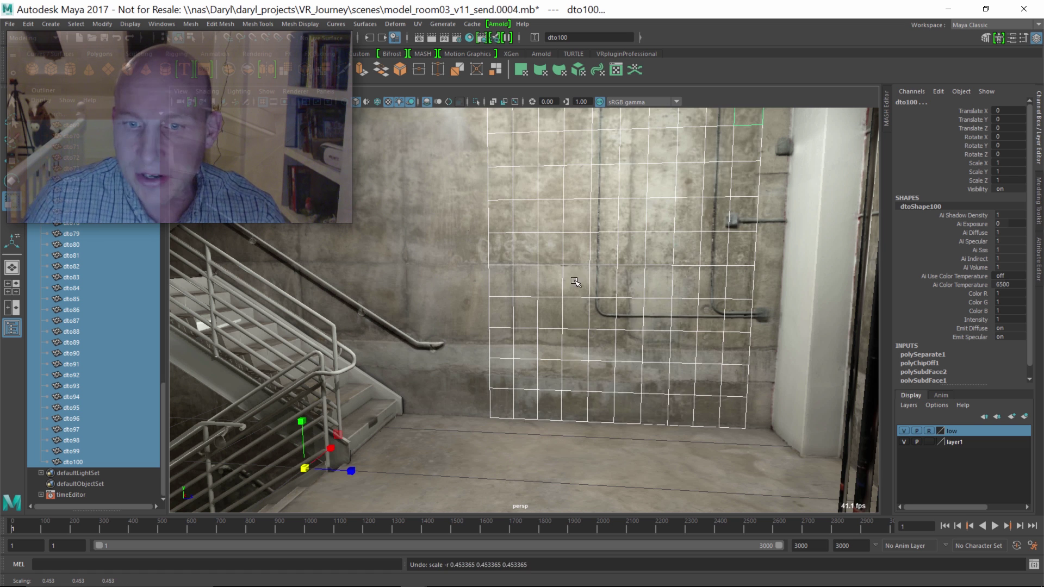
middle_drag(575, 284, 405, 289)
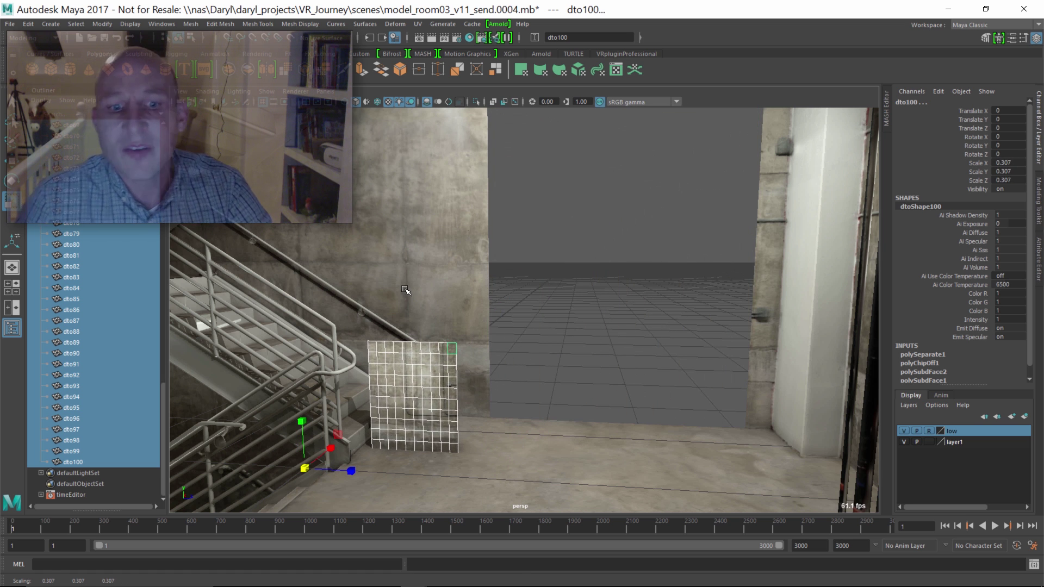
key(ctrl+z)
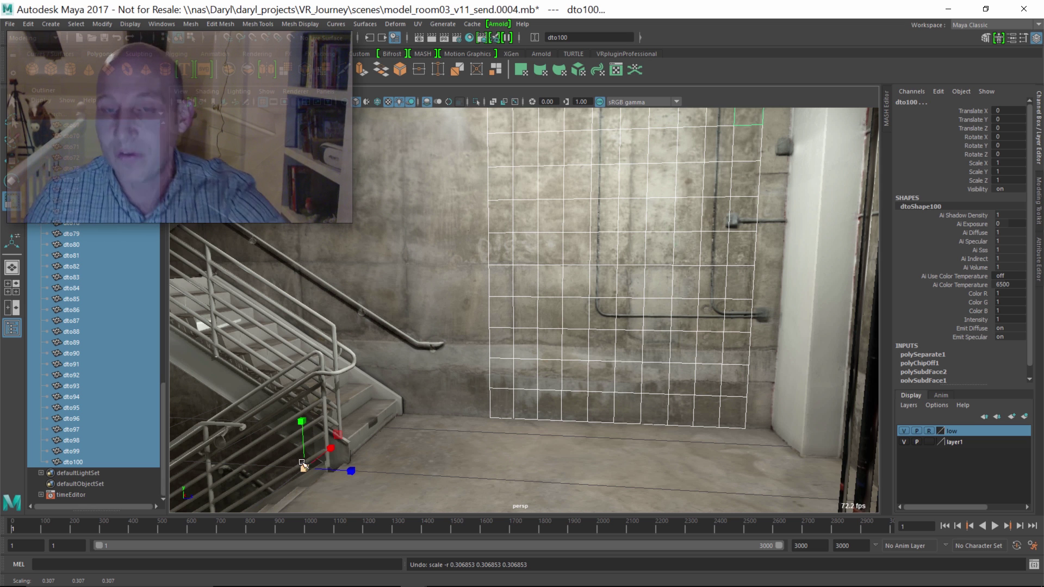
Center the pivots of all the selected wall pieces on their own geometry
alt+drag(536, 371, 520, 337)
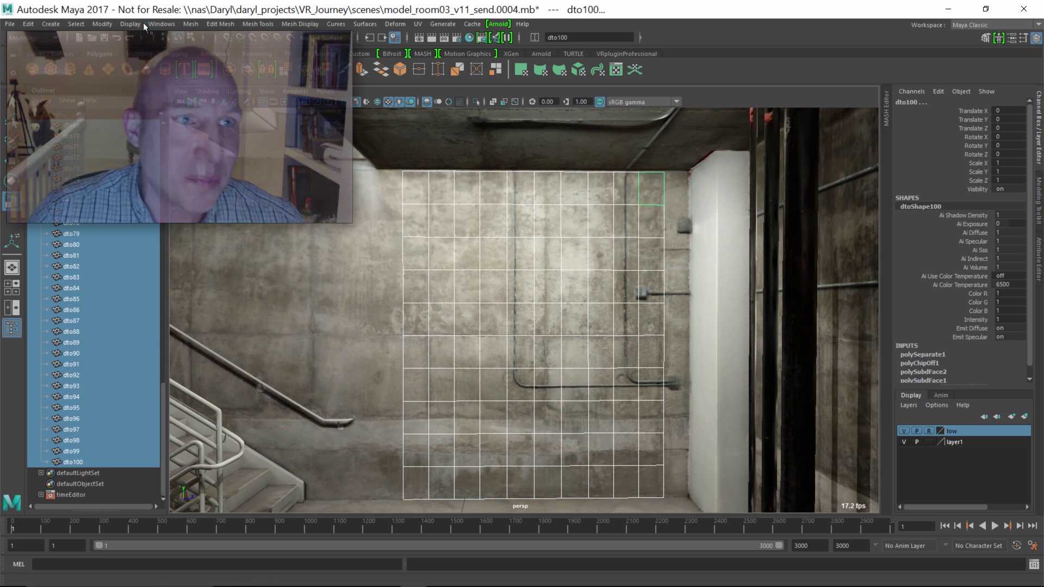
click(103, 24)
click(138, 103)
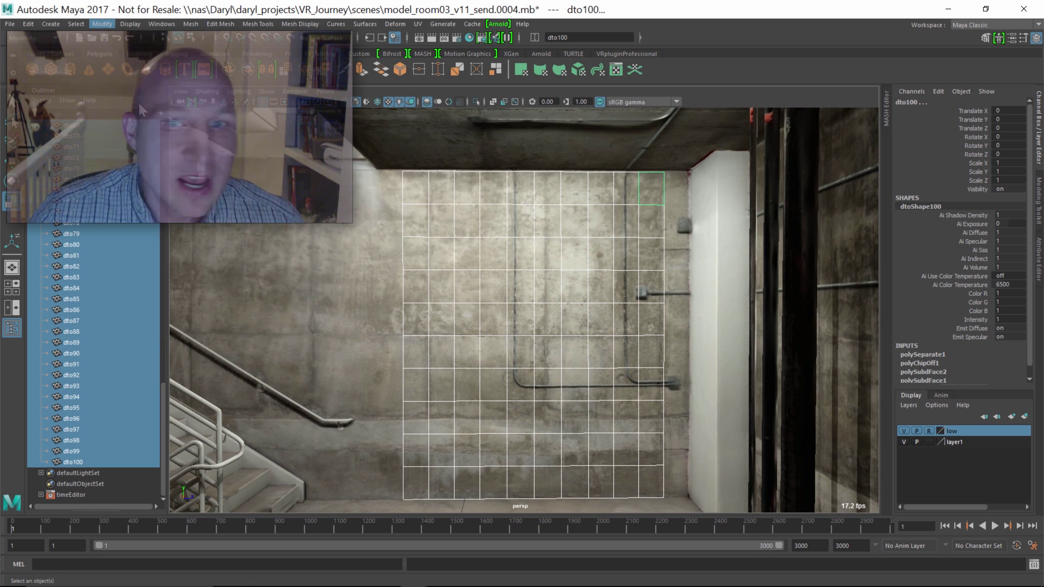
Try scaling the pieces down uniformly around their own centered pivots, and undo the scale
key(r)
alt+drag(586, 199, 626, 173)
key(ctrl+z)
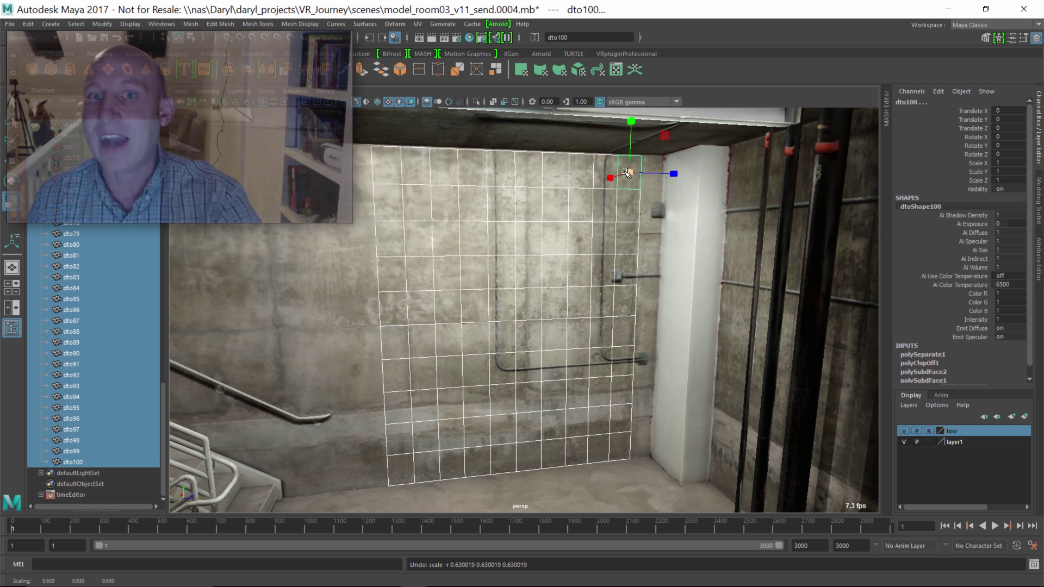
Select wall piece dto64 and examine its transform attributes, limit information, and local and world space pivot values
click(601, 174)
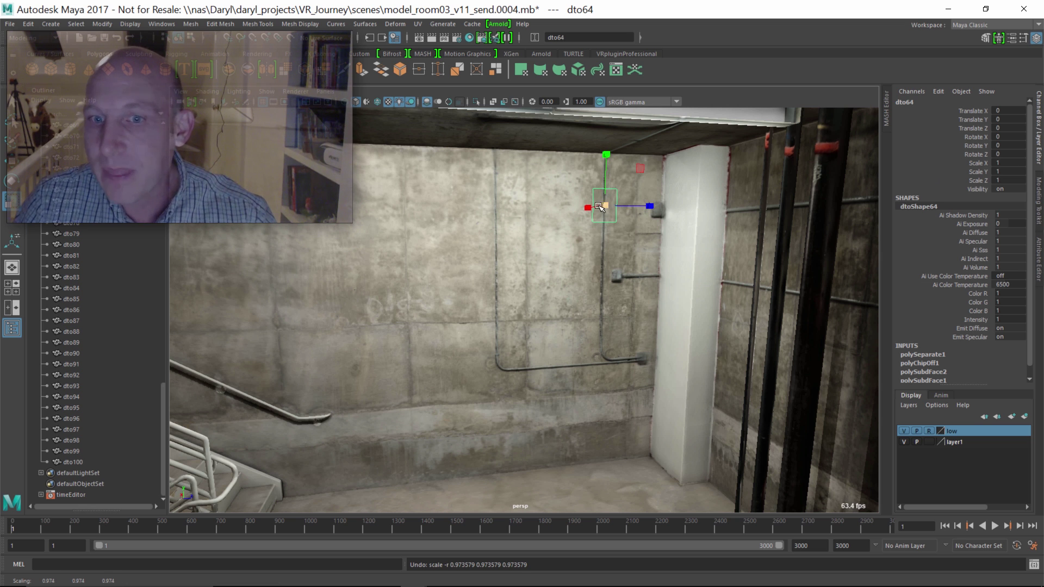
alt+drag(632, 208, 624, 210)
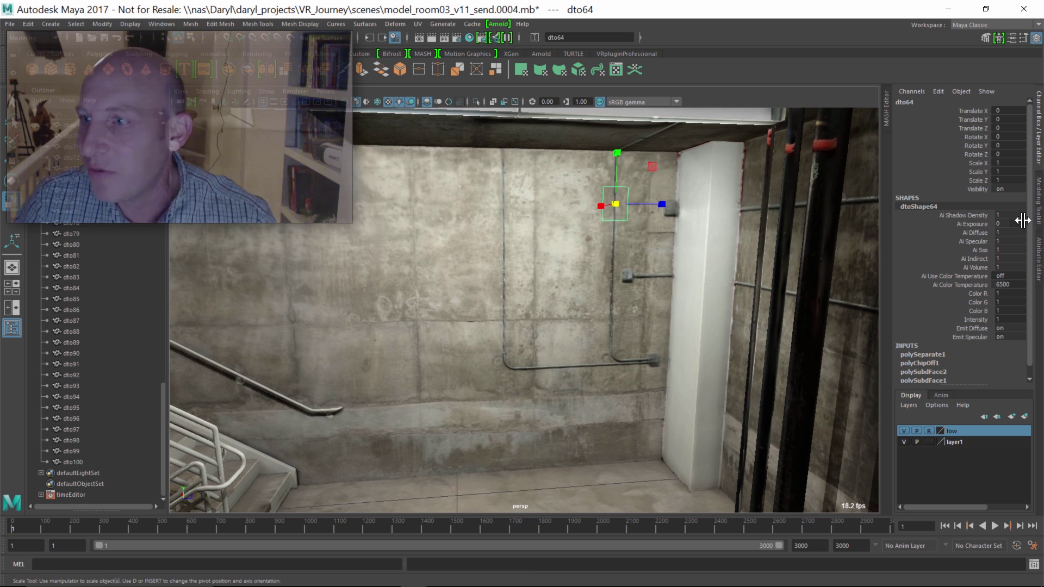
click(1038, 260)
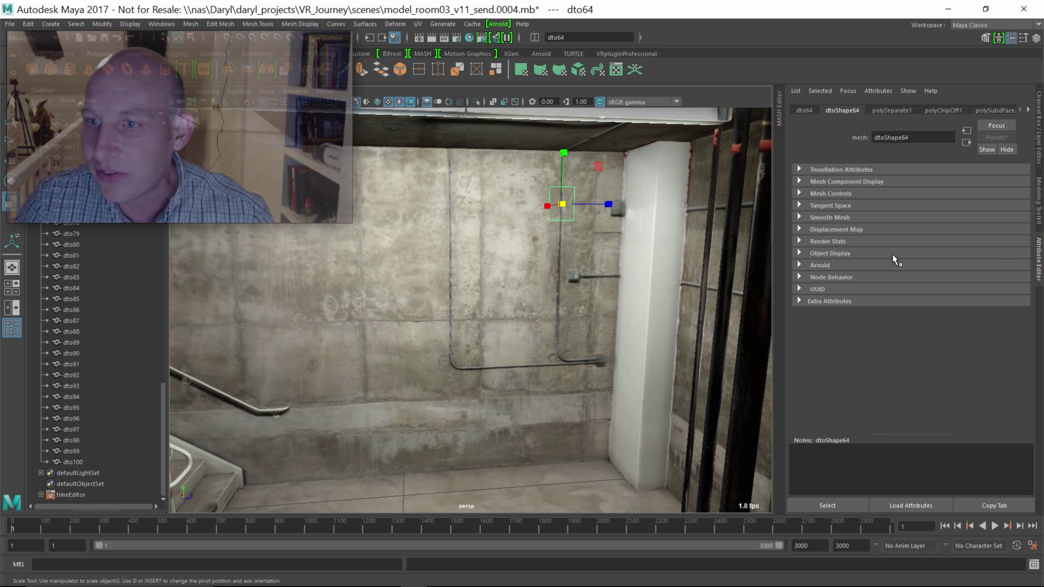
click(806, 111)
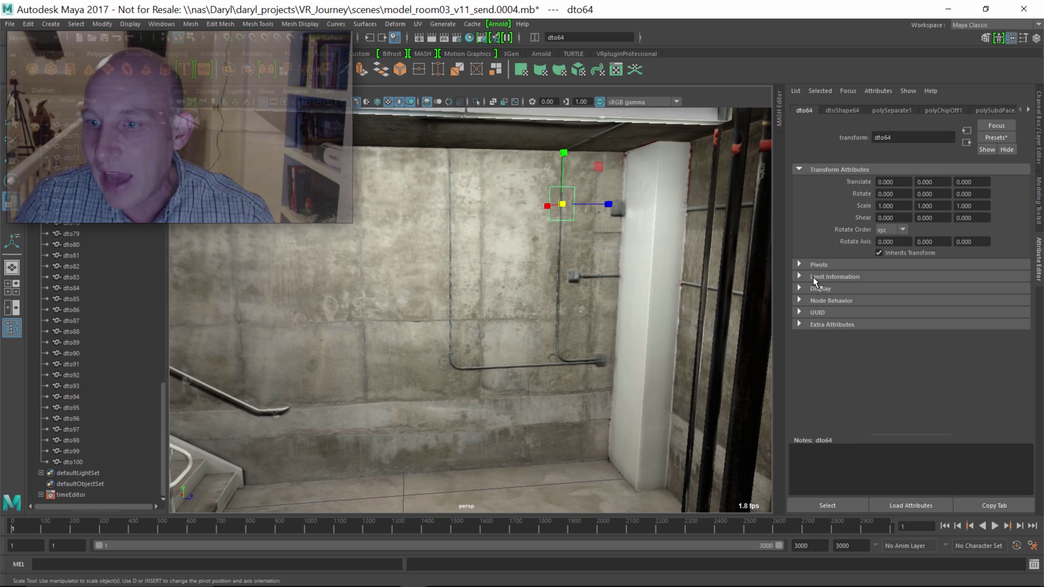
click(799, 277)
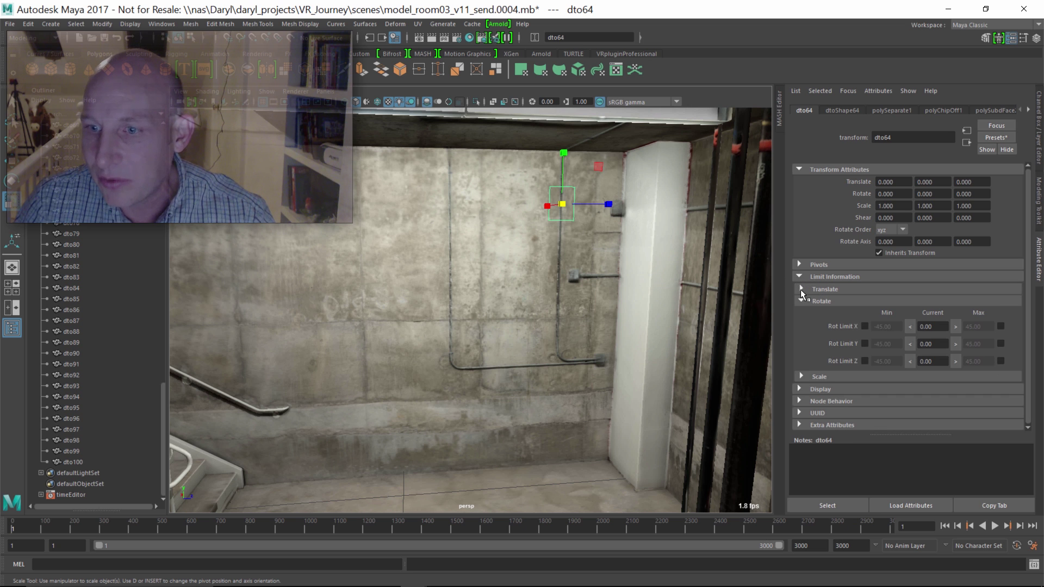
click(797, 276)
click(798, 264)
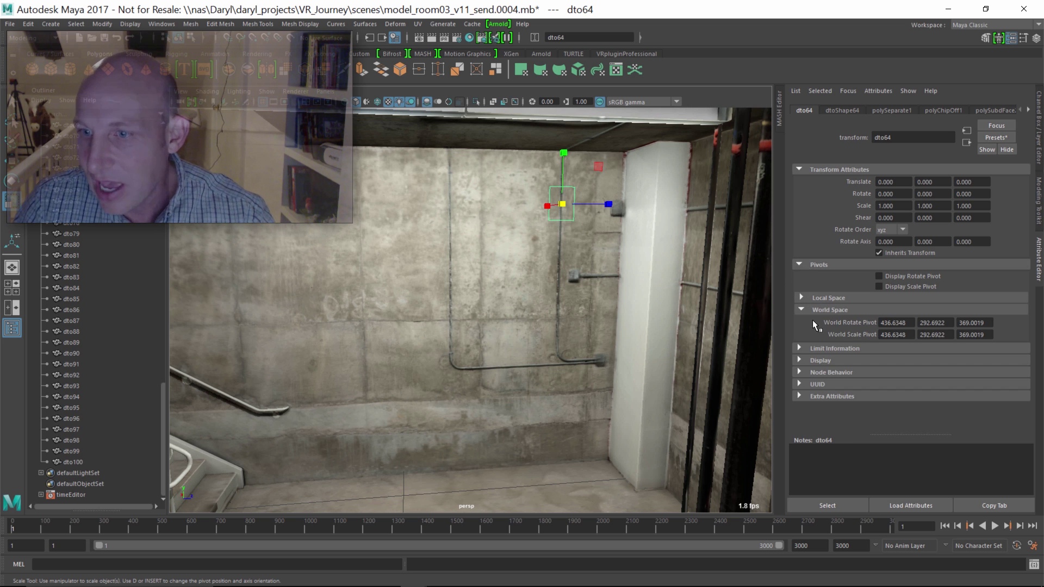
click(802, 297)
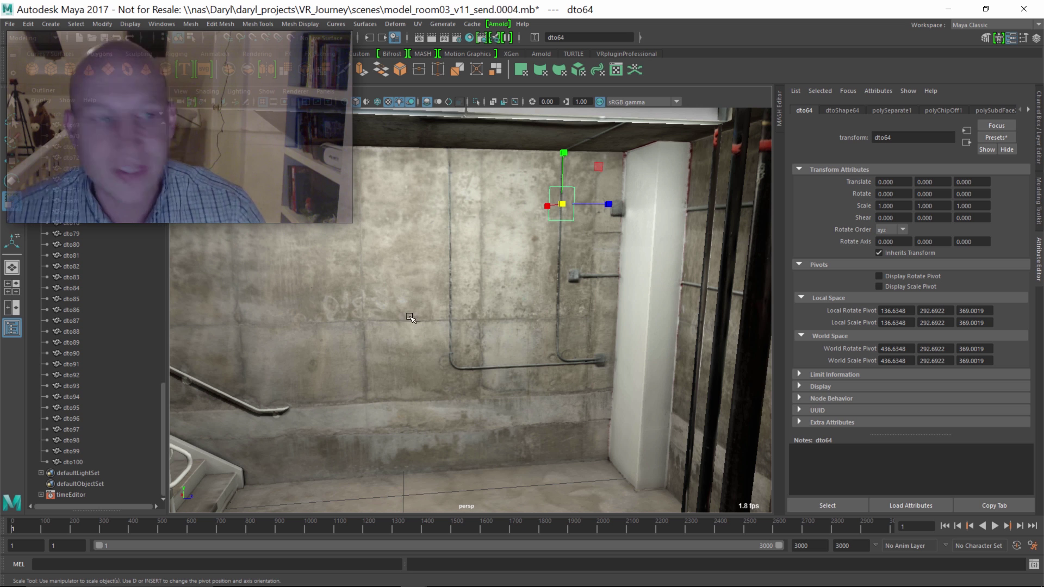
Select every wall piece from dto1 through dto100
drag(165, 402, 174, 220)
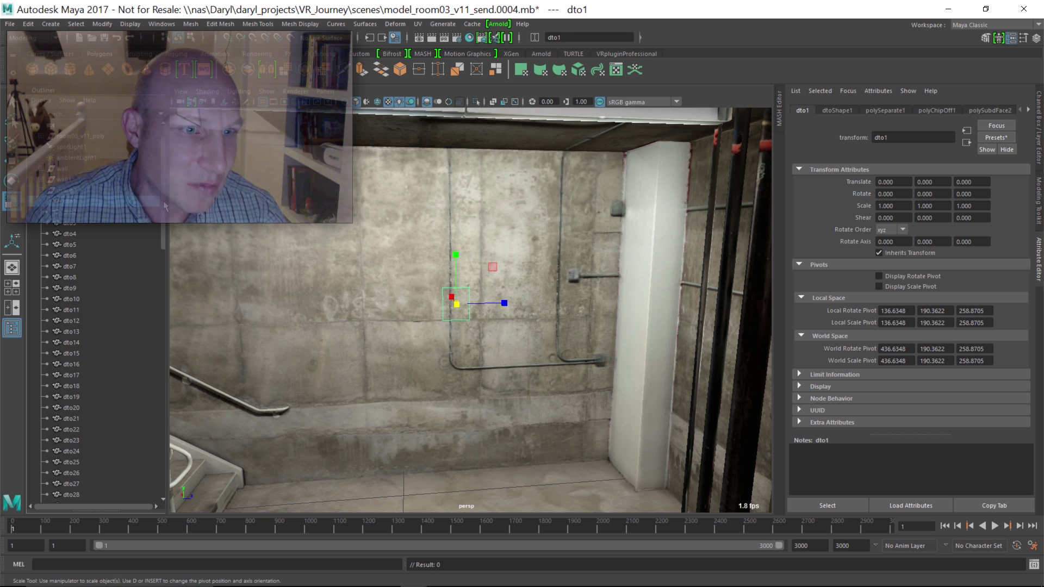
drag(162, 200, 158, 458)
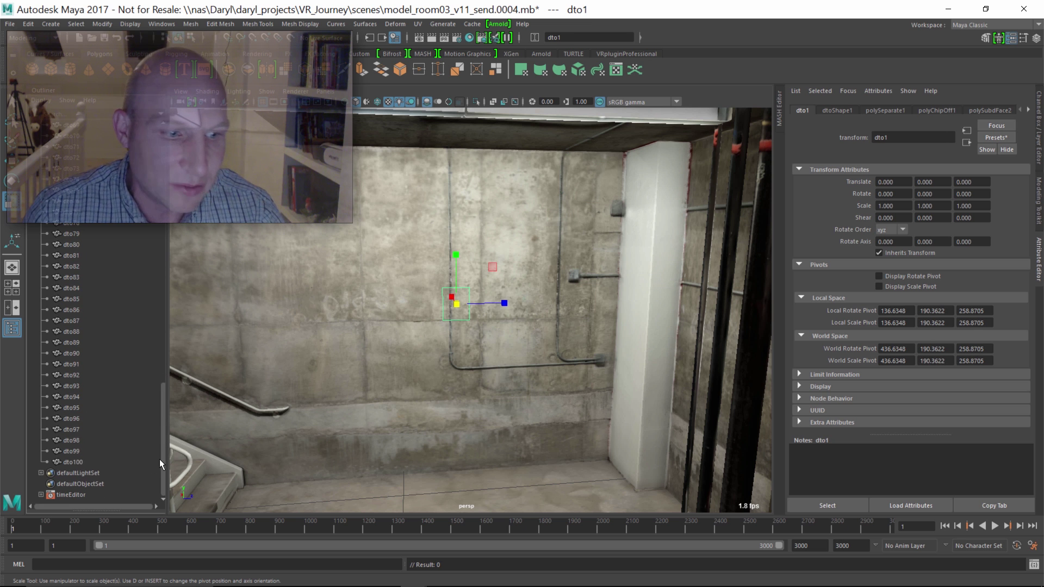
shift+click(87, 459)
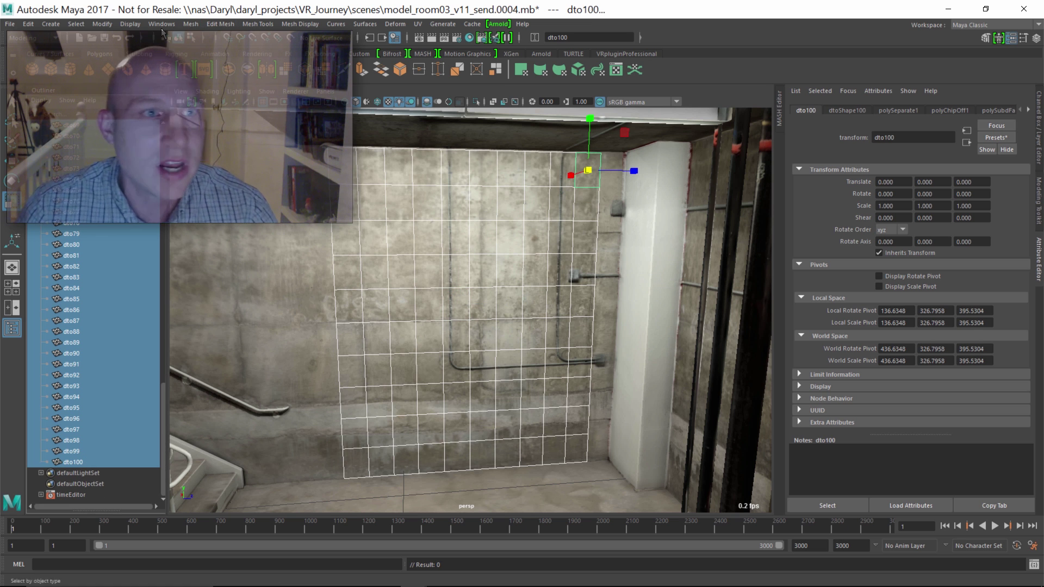
Bake the pivots of the selected wall pieces using the Position and Orientation setting
click(104, 25)
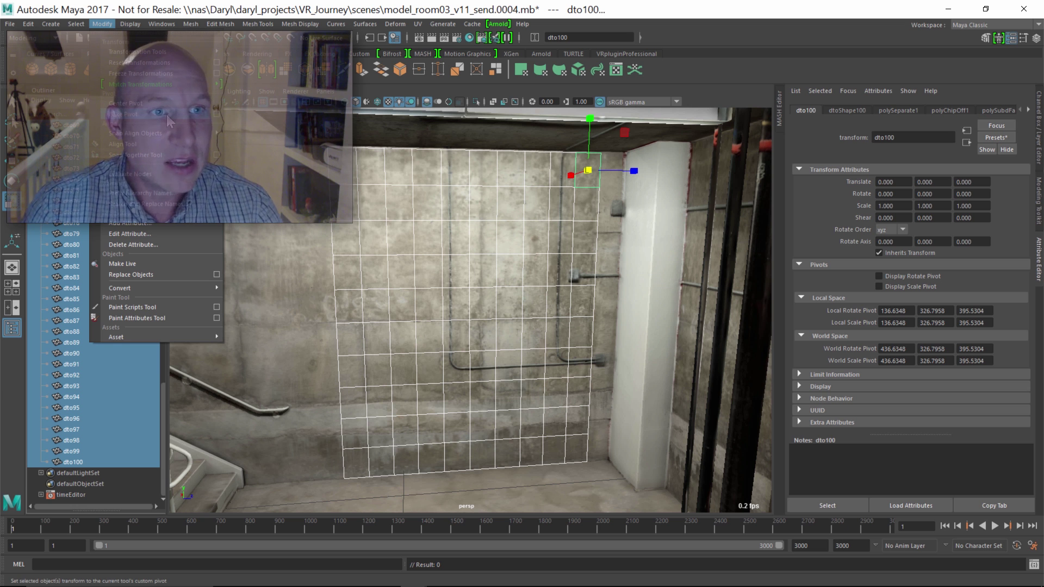
click(217, 115)
drag(843, 115, 710, 125)
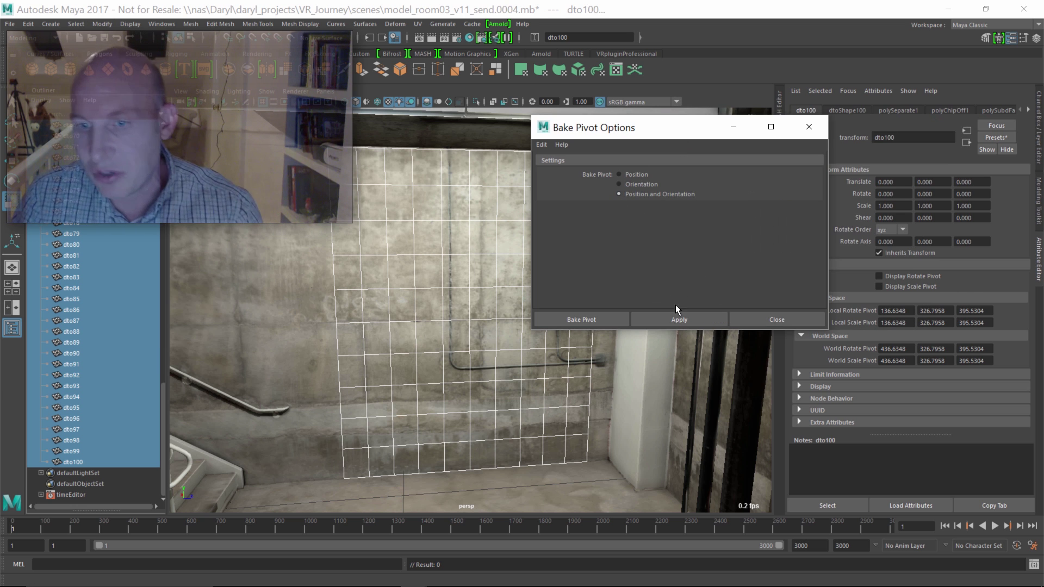
click(679, 319)
click(791, 318)
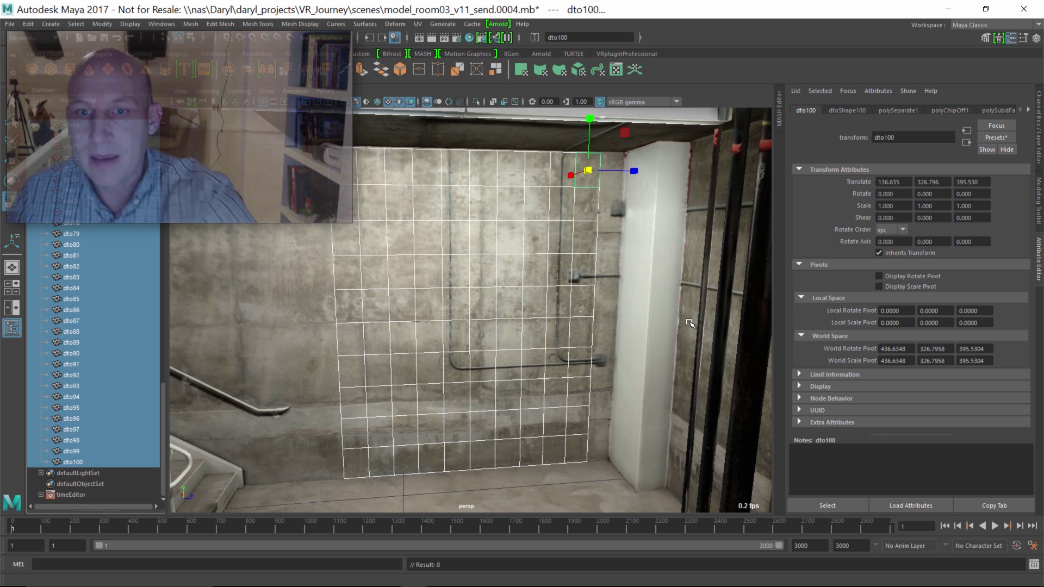
Select wall piece dto64 to inspect its translate and pivot values after the bake, and locate it in the Outliner
alt+drag(588, 178, 565, 221)
click(564, 227)
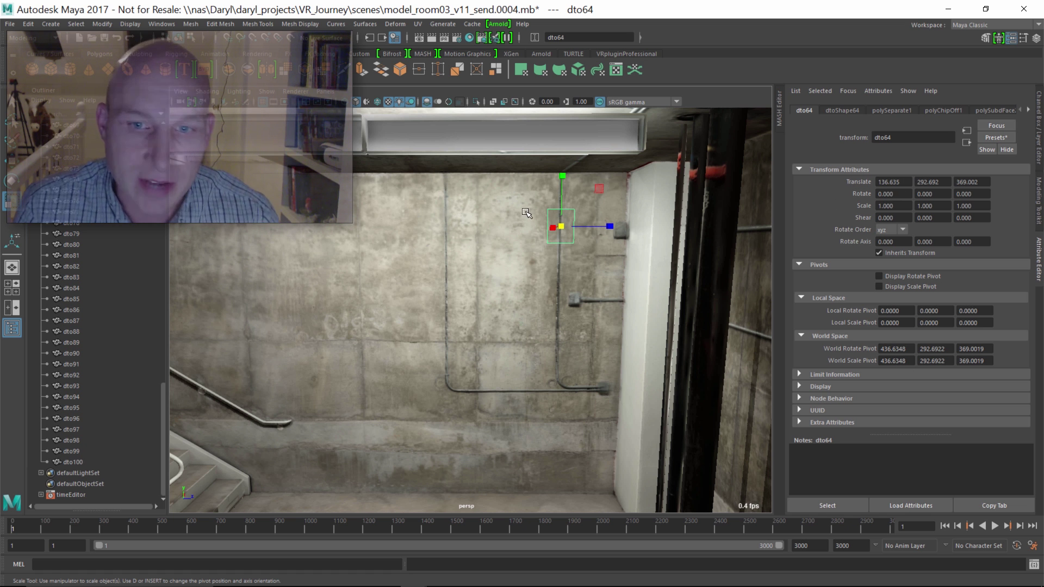
alt+drag(526, 212, 657, 217)
drag(161, 431, 164, 181)
drag(167, 250, 165, 319)
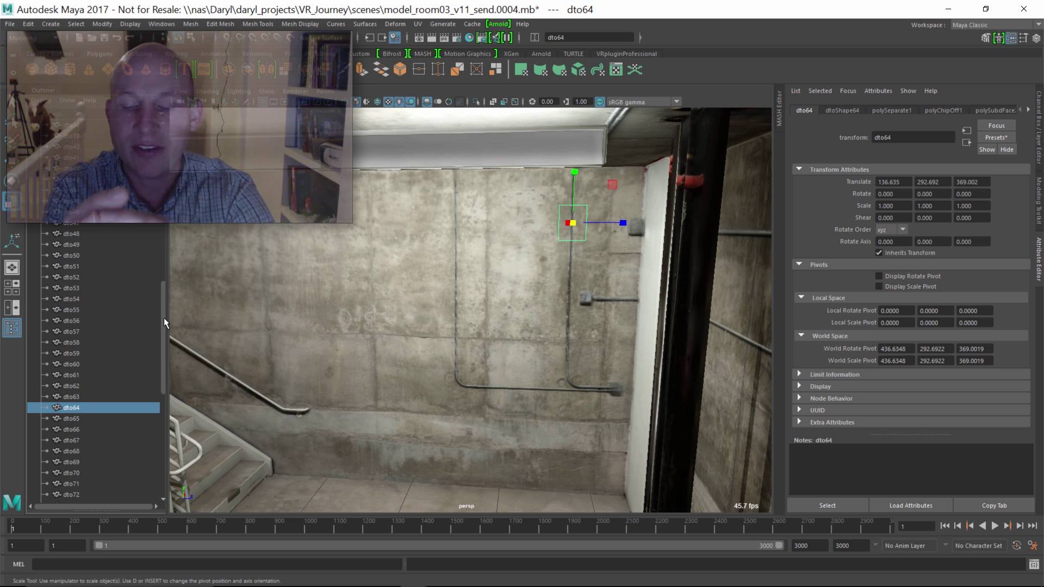
mouse_move(421, 274)
alt+mouse_down()
mouse_move(451, 256)
mouse_move(429, 263)
alt+mouse_up()
click(191, 24)
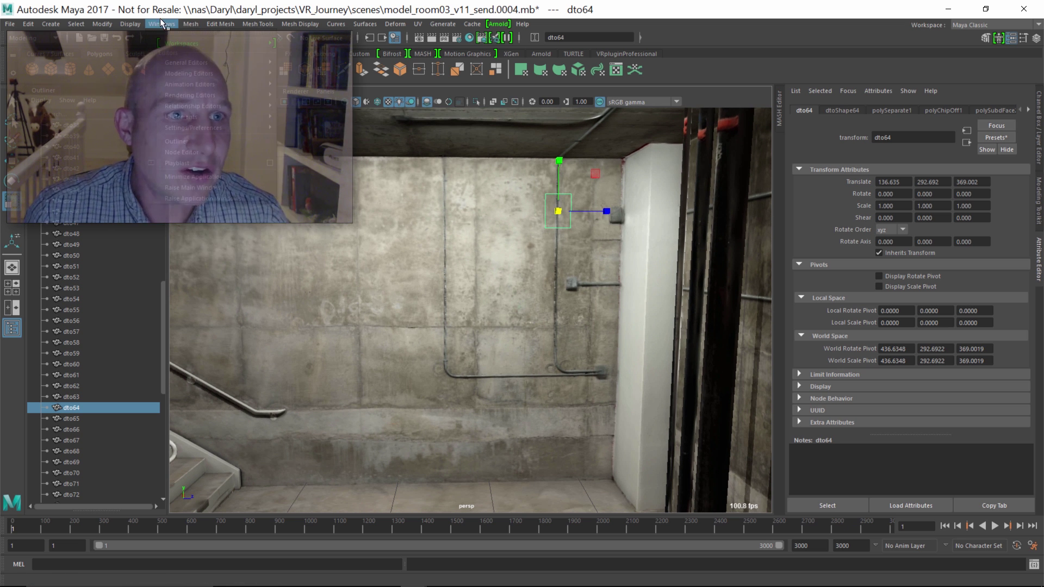
mouse_move(132, 26)
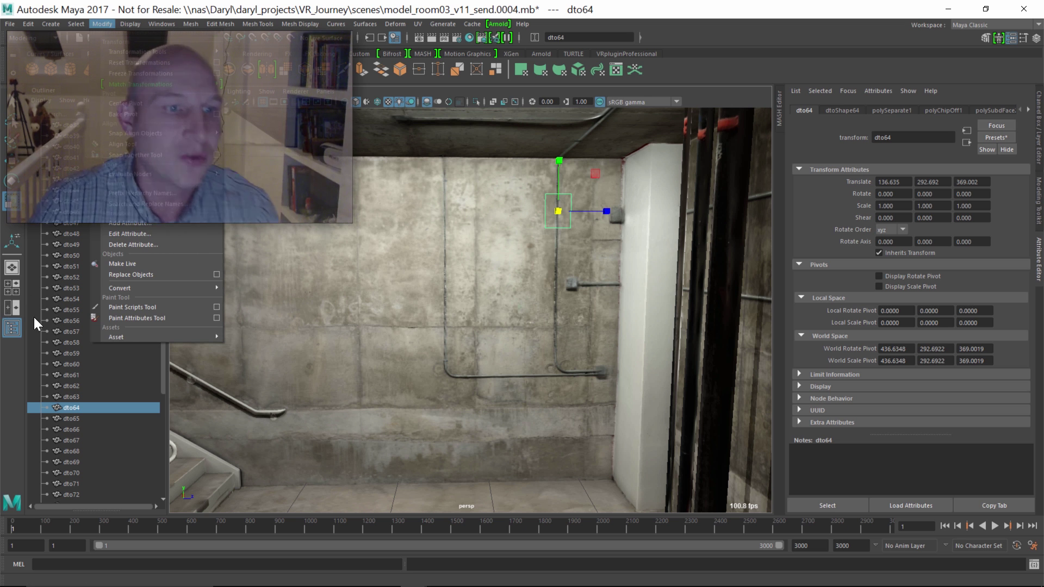
Select the whole range of wall pieces again, from dto1 at the start of the group to dto100
click(458, 295)
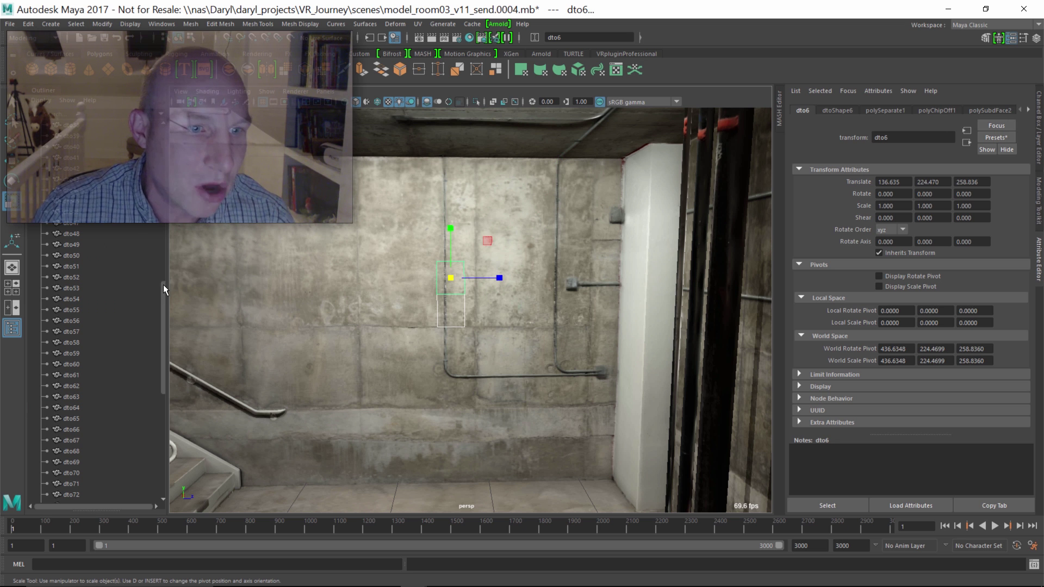
scroll(163, 204, up, 4)
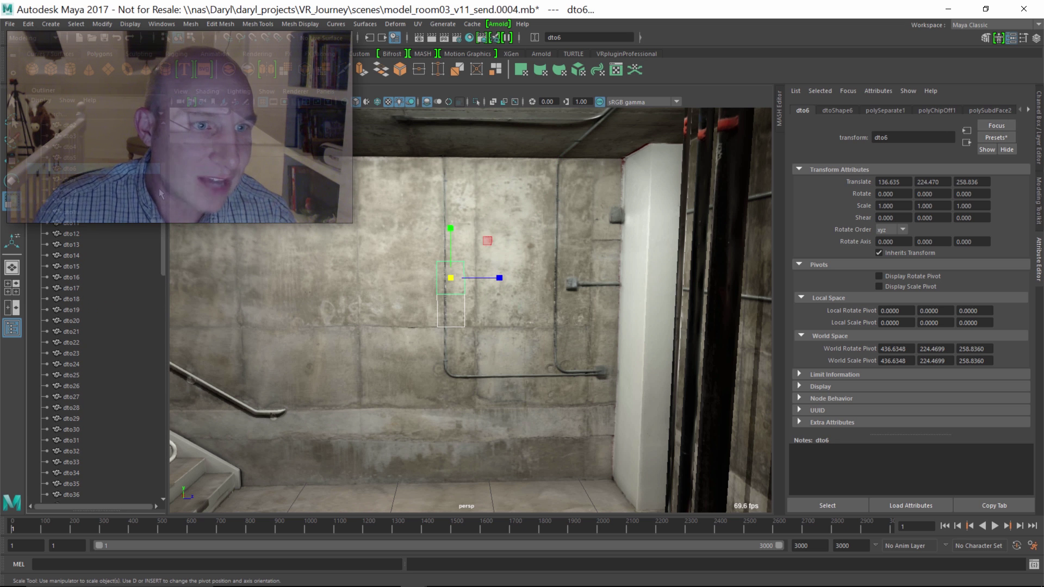
scroll(165, 171, up, 5)
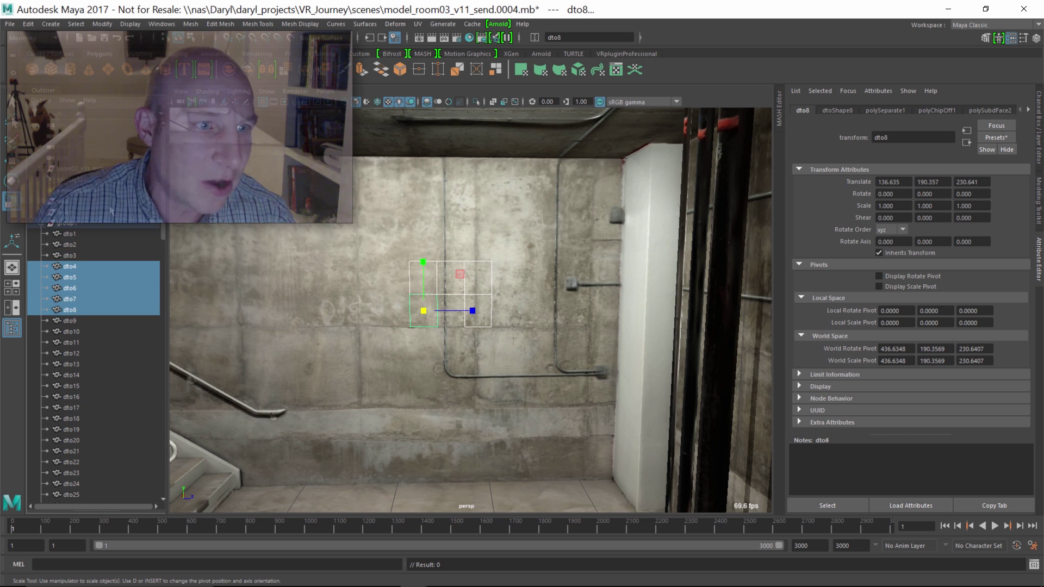
click(79, 233)
drag(165, 210, 149, 518)
shift+click(82, 461)
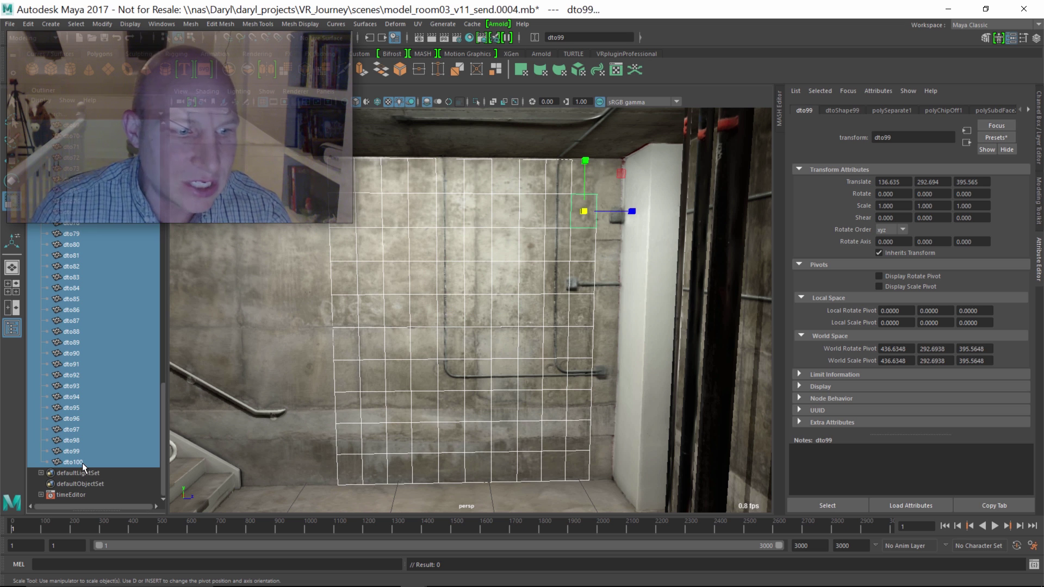
Extrude the faces of all the selected wall pieces about 5 units along local Z to give them thickness
shift+right_click(469, 259)
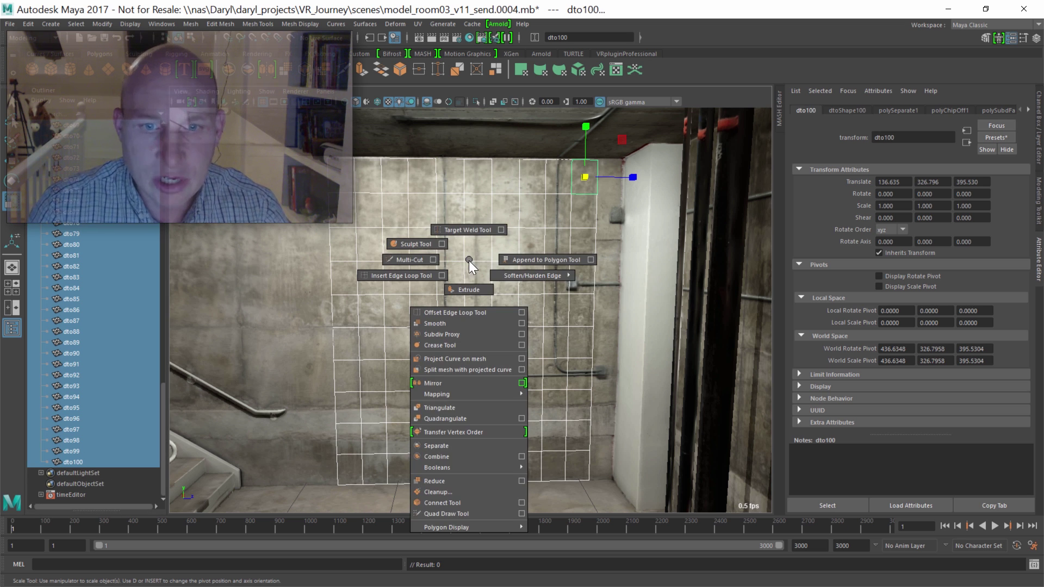
click(469, 290)
alt+drag(553, 193, 570, 208)
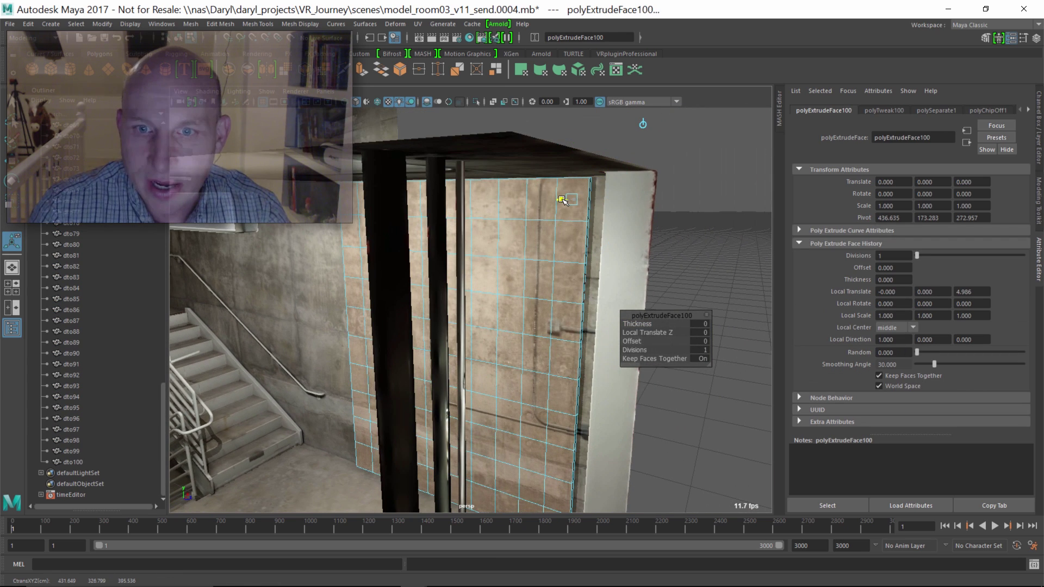
key(q)
click(712, 249)
alt+drag(712, 249, 492, 242)
right_drag(491, 242, 578, 194)
drag(577, 194, 530, 226)
Select wall piece dto69 and delete the construction history of all objects in the scene
click(403, 233)
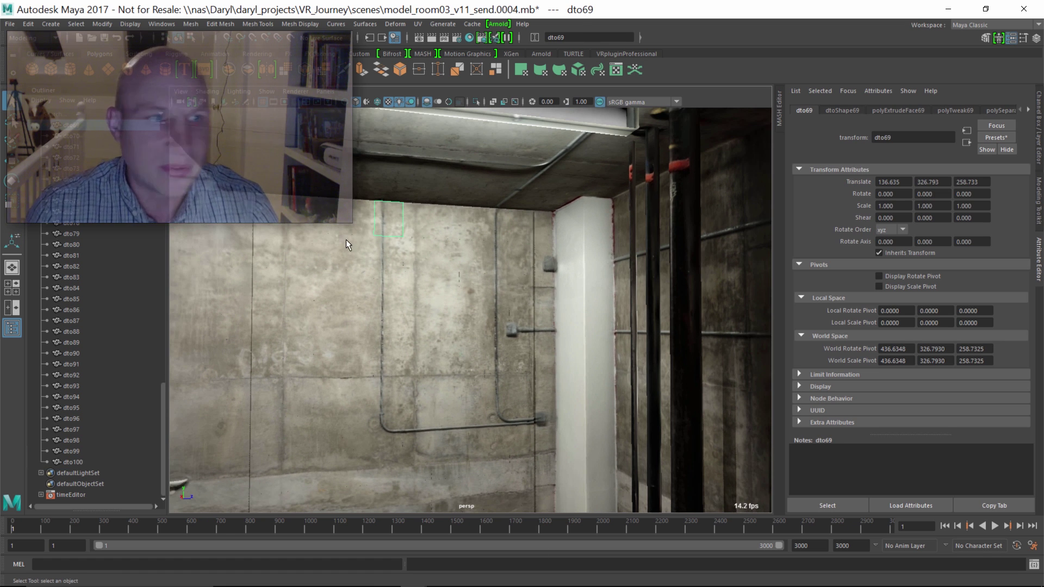
key(space)
click(239, 123)
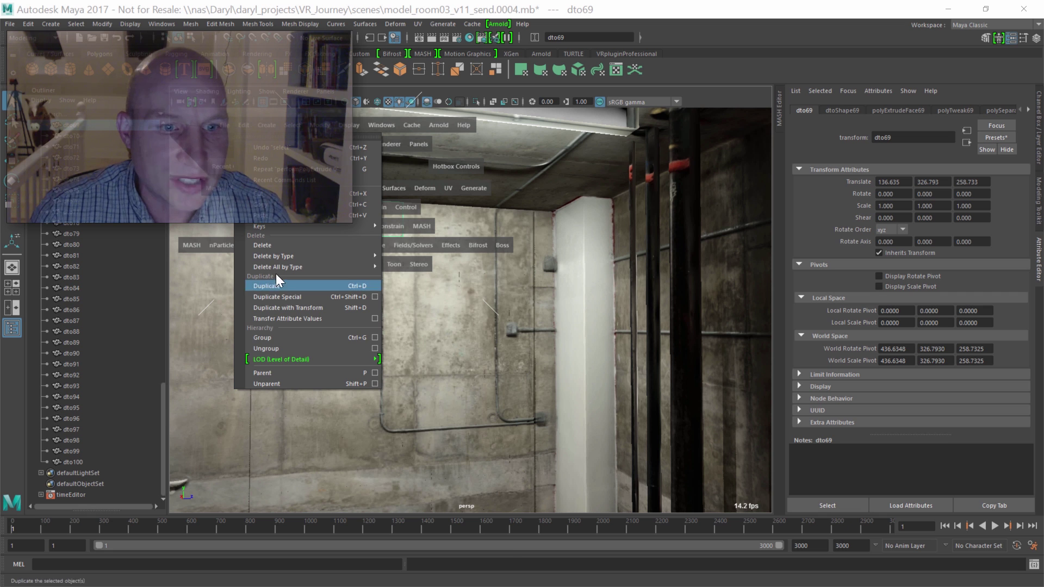
mouse_move(344, 270)
click(415, 233)
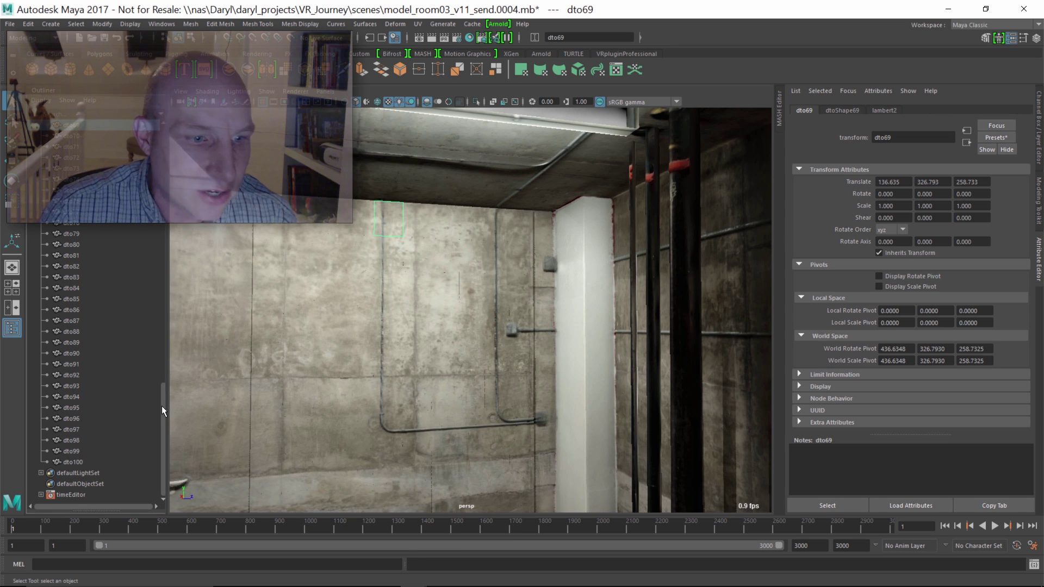
Select the history-free wall pieces dto1 through dto100 in the Outliner
drag(162, 406, 162, 226)
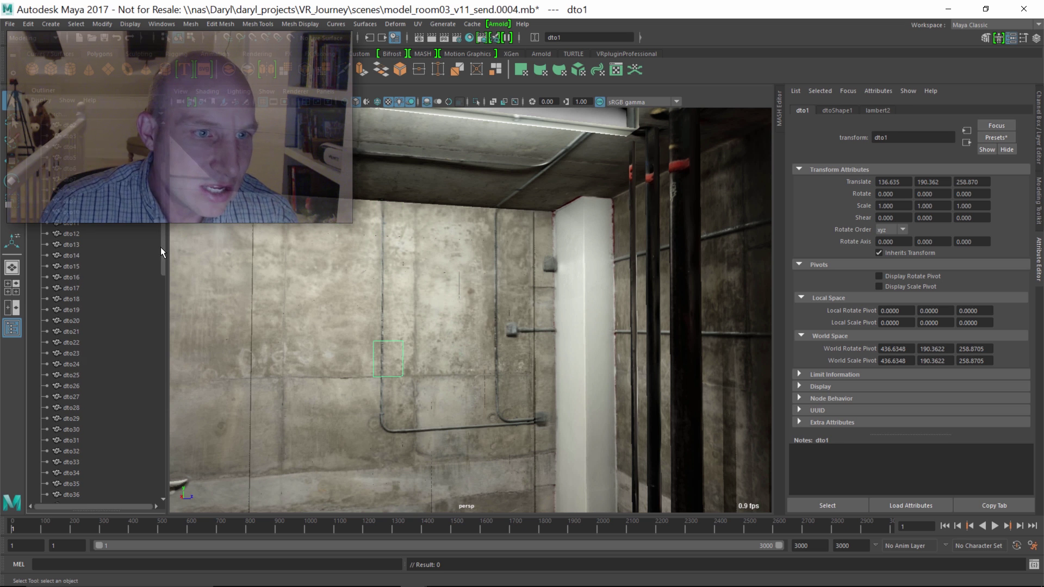
drag(161, 251, 157, 435)
shift+click(77, 461)
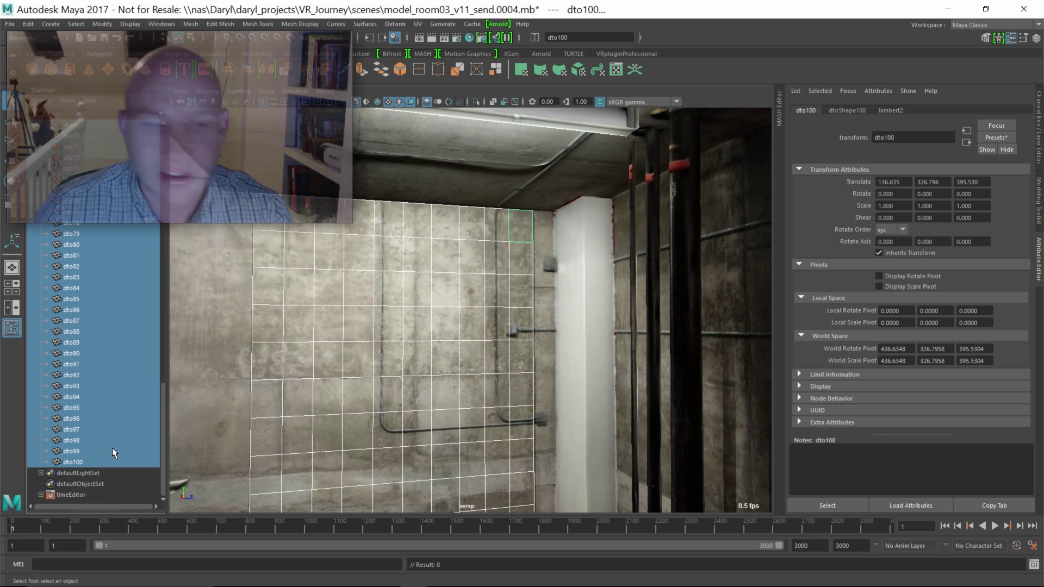
Create a MASH network from the selected wall pieces using the Animation menu set, and show its Distribute node settings
click(34, 39)
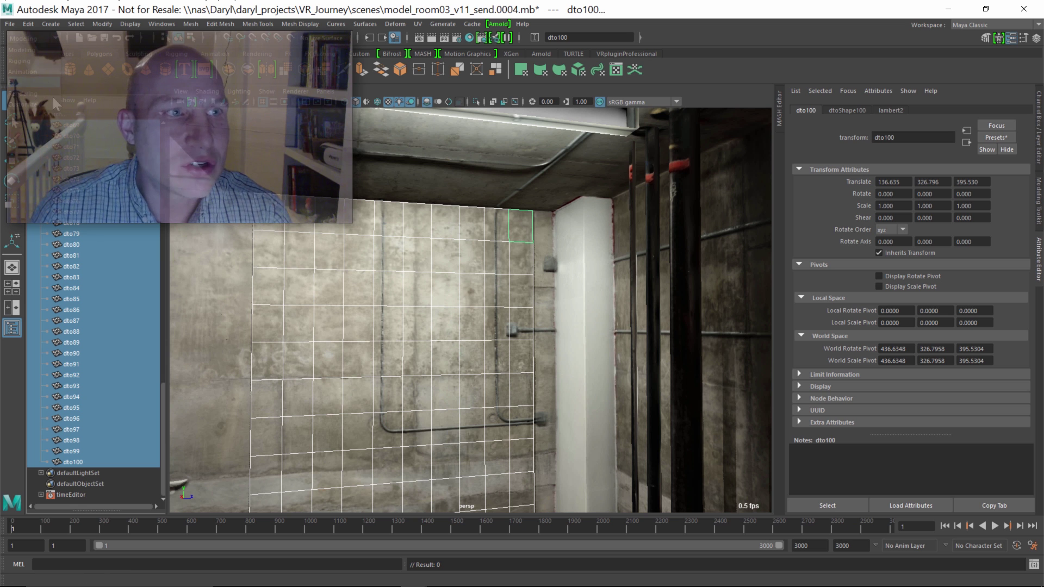
click(34, 73)
click(340, 24)
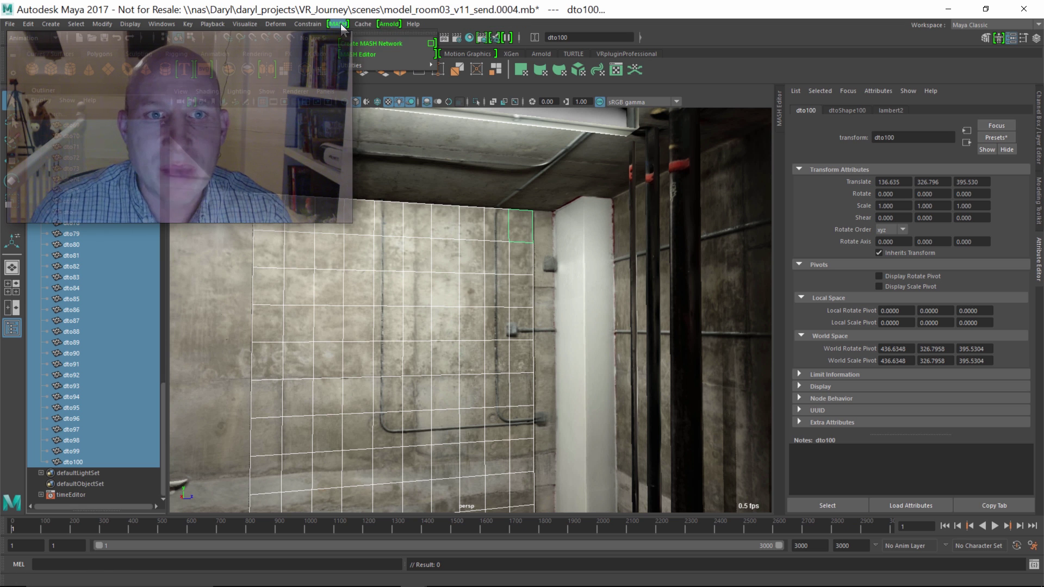
click(383, 44)
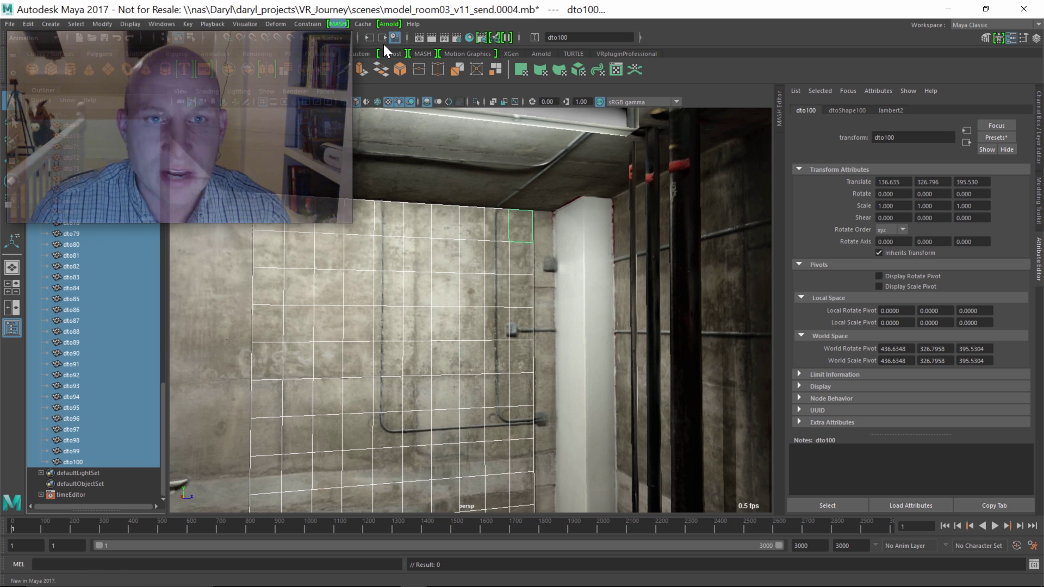
alt+drag(404, 304, 391, 326)
click(854, 110)
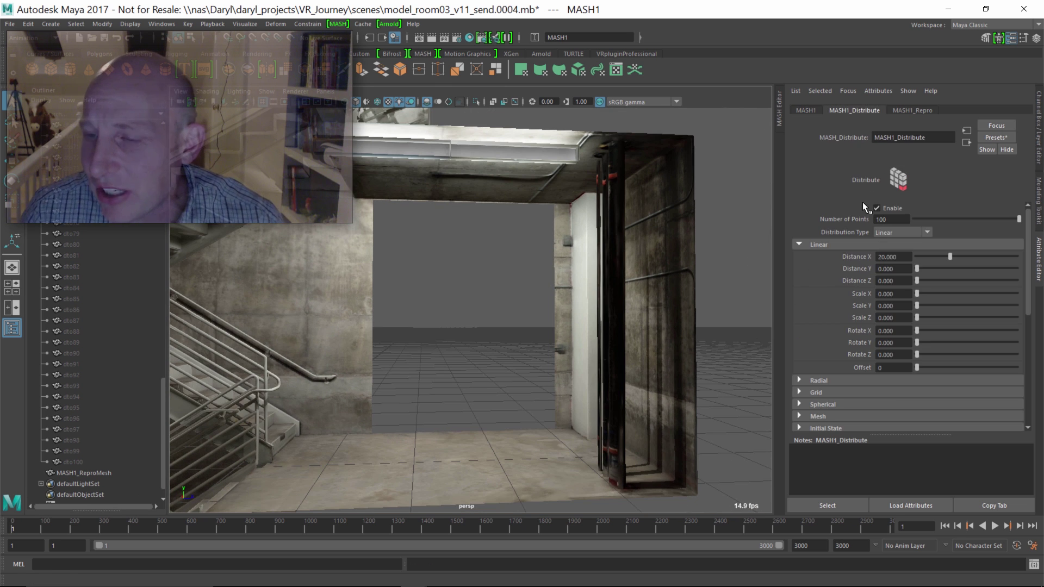
Set the MASH1 Distribute node's distribution type to Initial State and check how the wall pieces are laid out
click(897, 235)
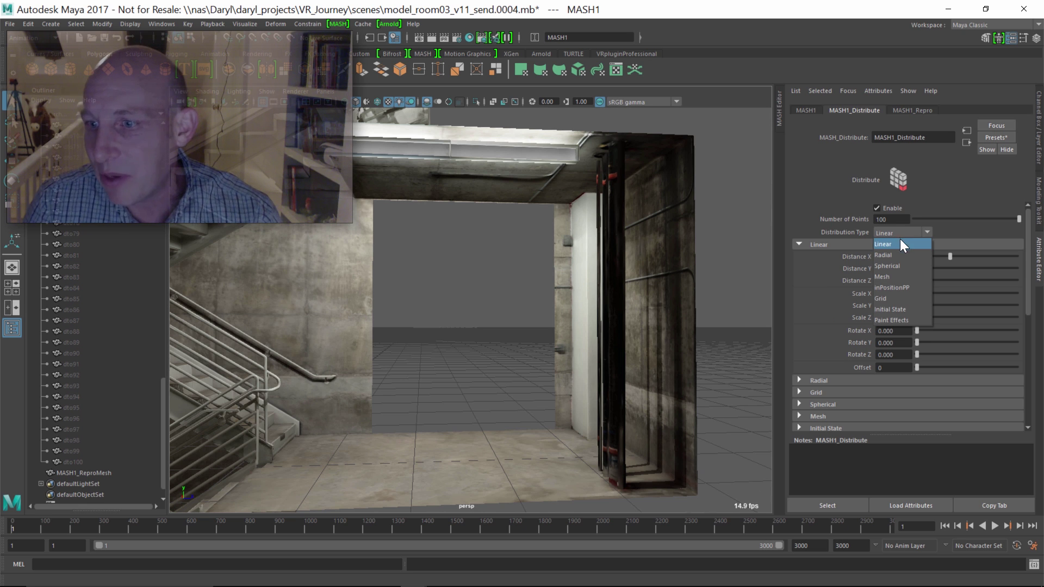
click(892, 309)
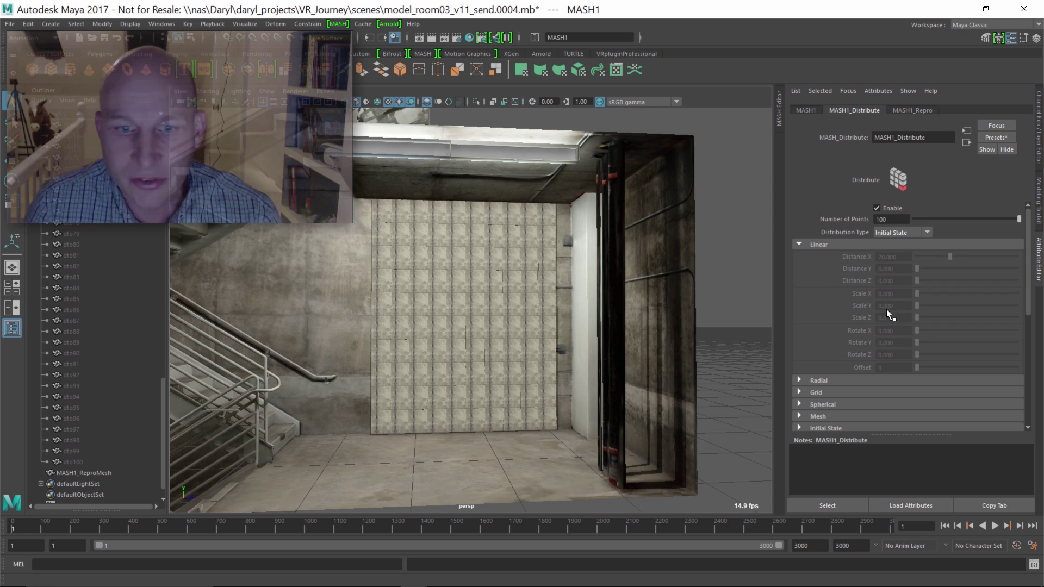
alt+right_drag(387, 271, 510, 265)
alt+middle_drag(395, 304, 430, 279)
mouse_move(429, 279)
alt+mouse_down()
mouse_move(376, 283)
mouse_move(431, 280)
alt+mouse_up()
alt+middle_drag(396, 339, 387, 217)
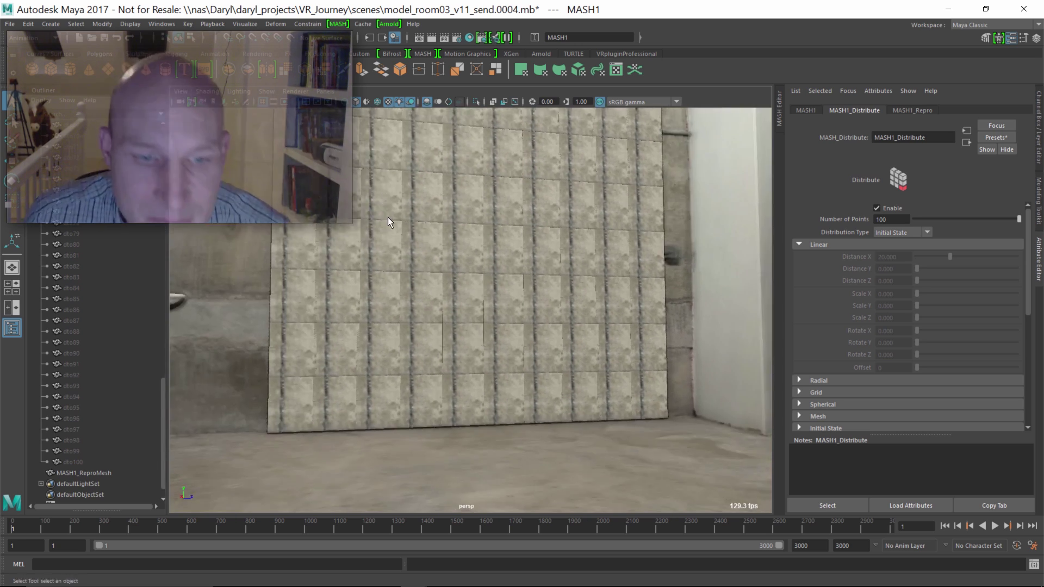
alt+drag(382, 320, 376, 341)
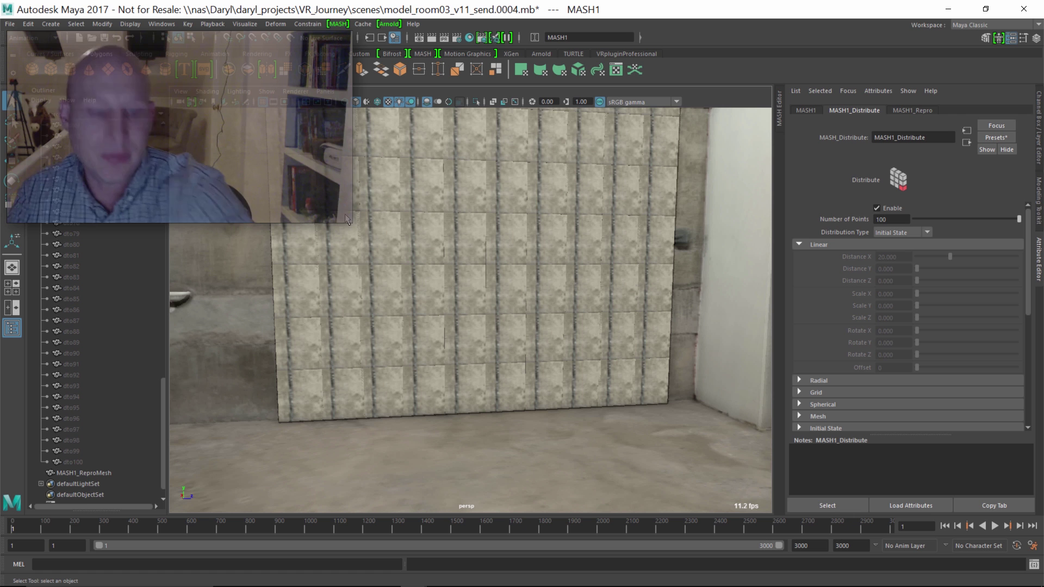
alt+drag(398, 206, 675, 223)
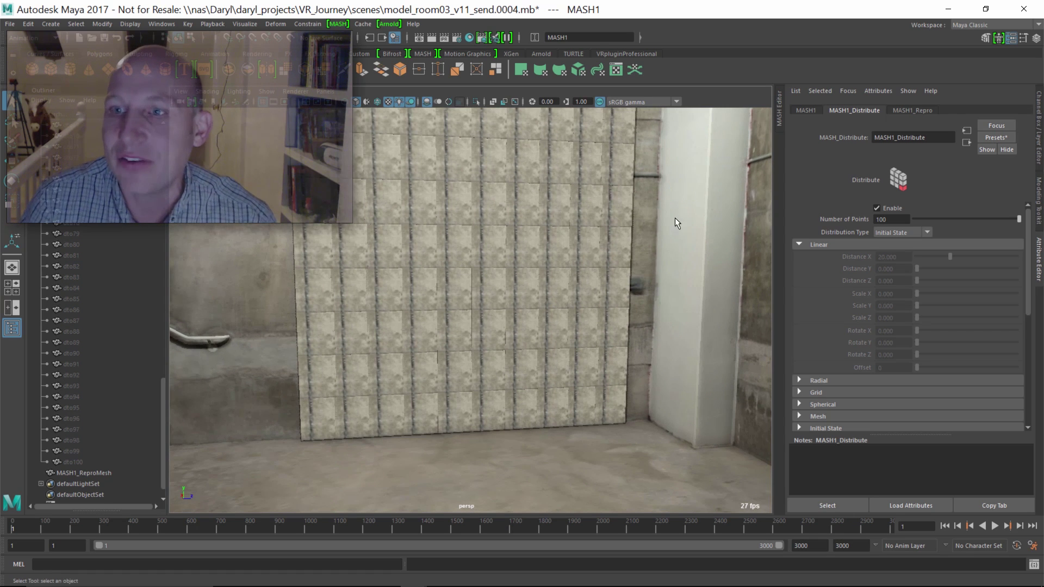
Add an ID node to the MASH1 network and select the MASH1_ReproMesh wall to check its pieces
click(804, 111)
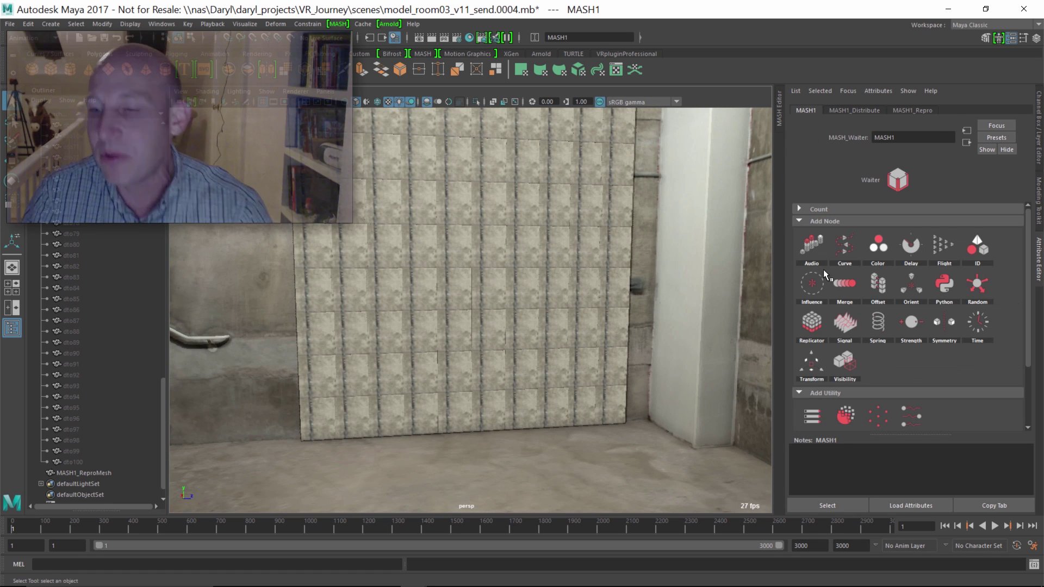
click(978, 246)
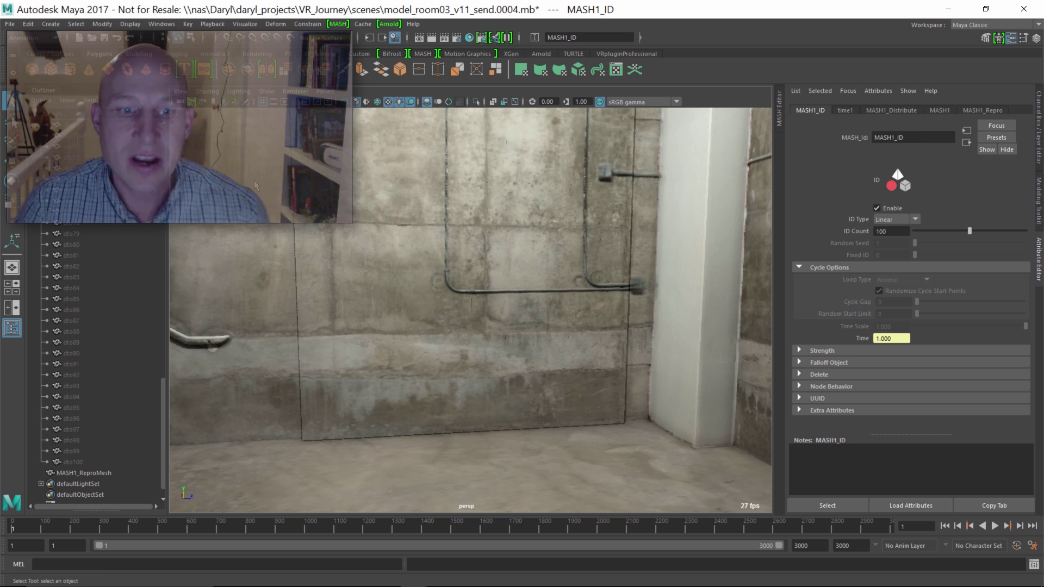
click(308, 411)
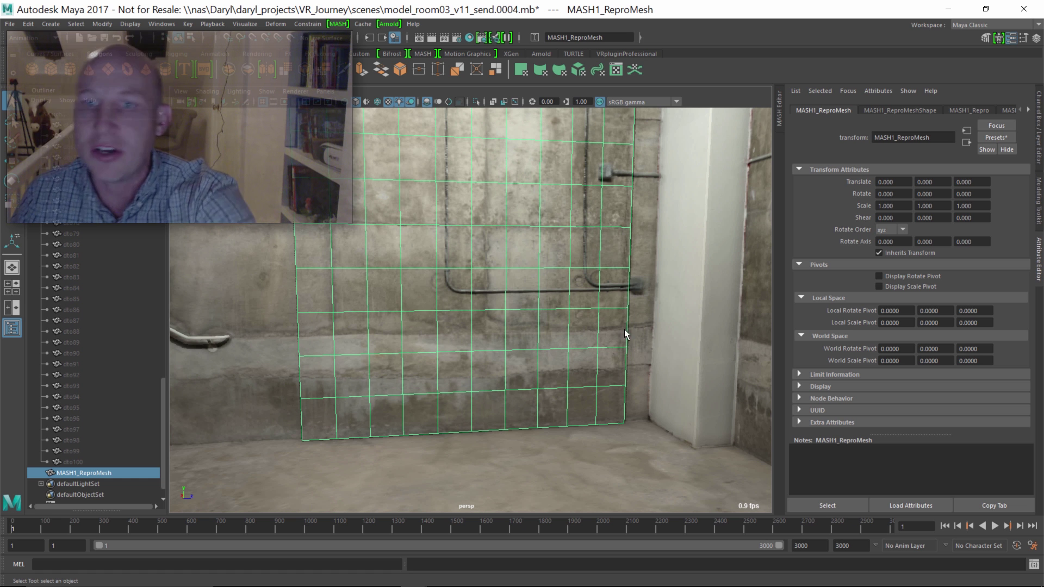
alt+drag(476, 190, 350, 302)
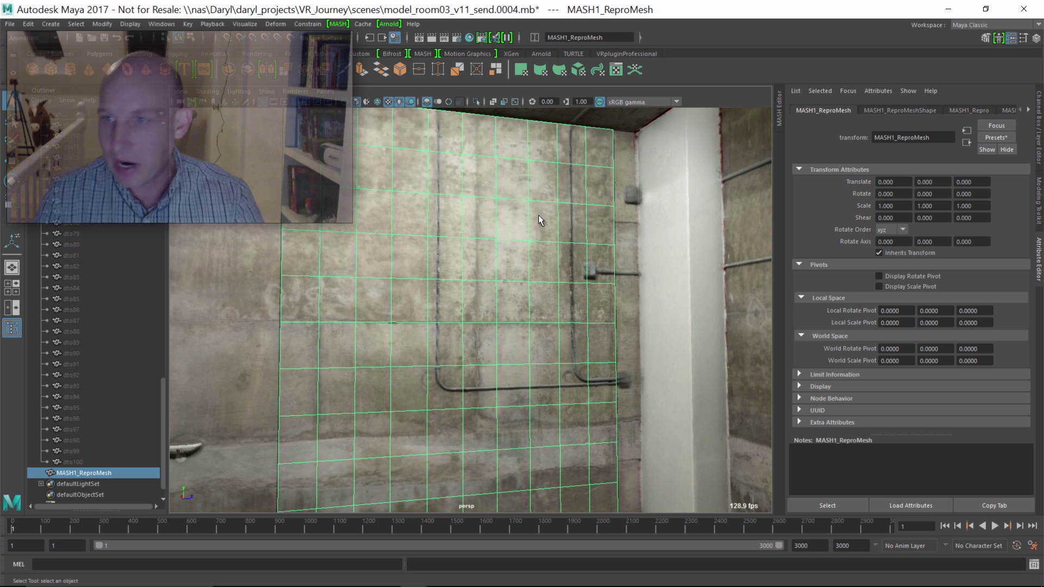
Show the MASH Editor and add a Signal node to the MASH1 network
click(781, 108)
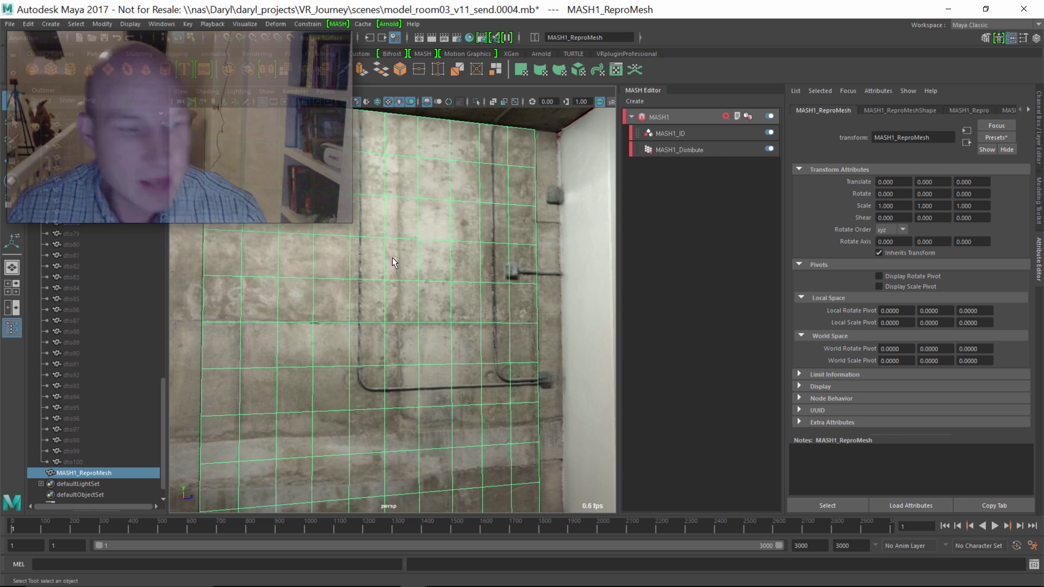
alt+right_drag(341, 323, 337, 322)
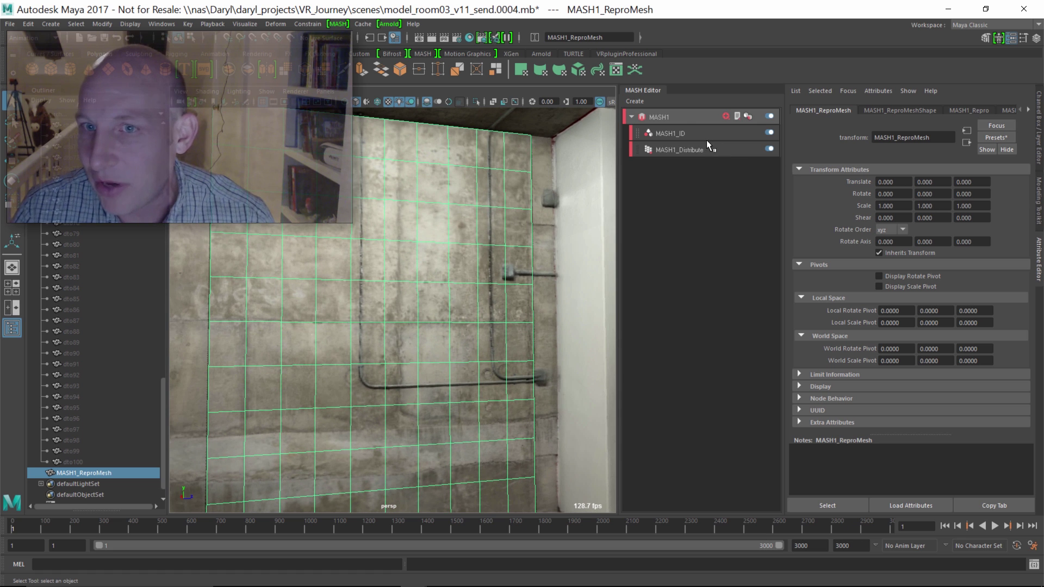
click(675, 117)
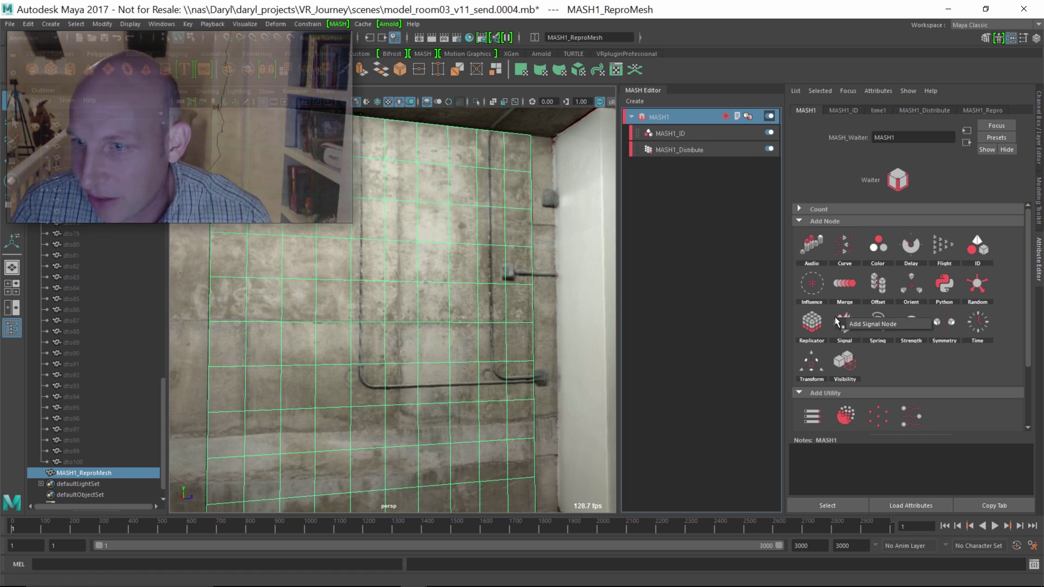
click(848, 324)
alt+middle_drag(544, 303, 560, 285)
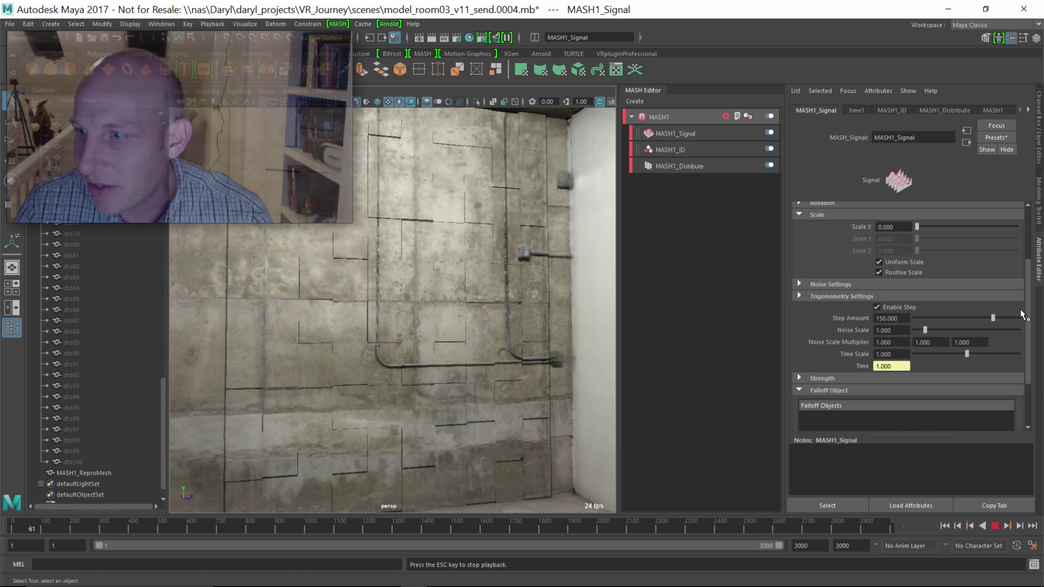
Set the Signal node's uniform scale to about 1.87 and review the moving wall pieces during playback before stopping it
drag(917, 227, 935, 224)
alt+right_drag(374, 260, 304, 263)
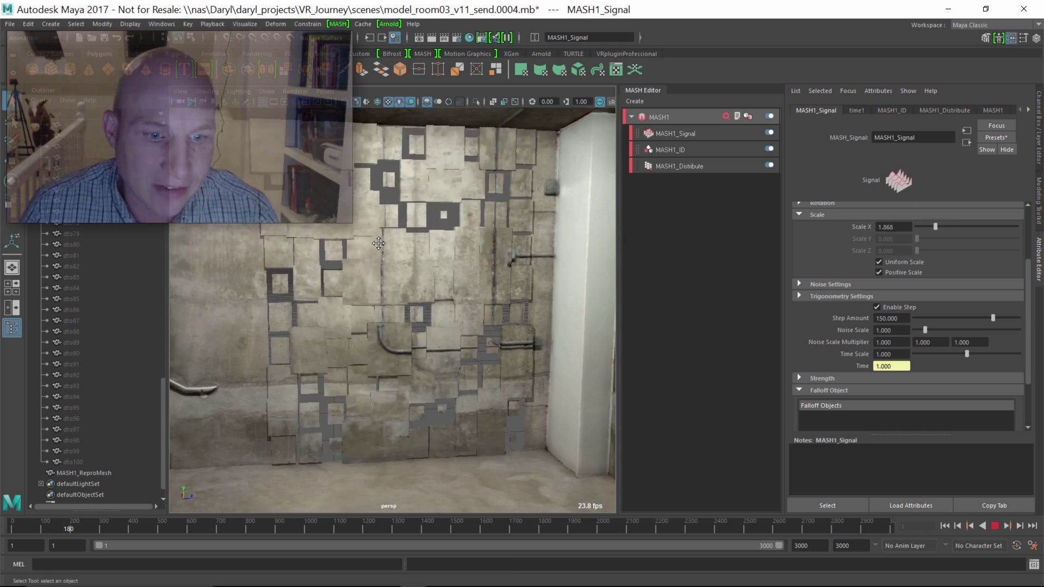
alt+drag(405, 200, 397, 220)
alt+middle_drag(253, 382, 366, 350)
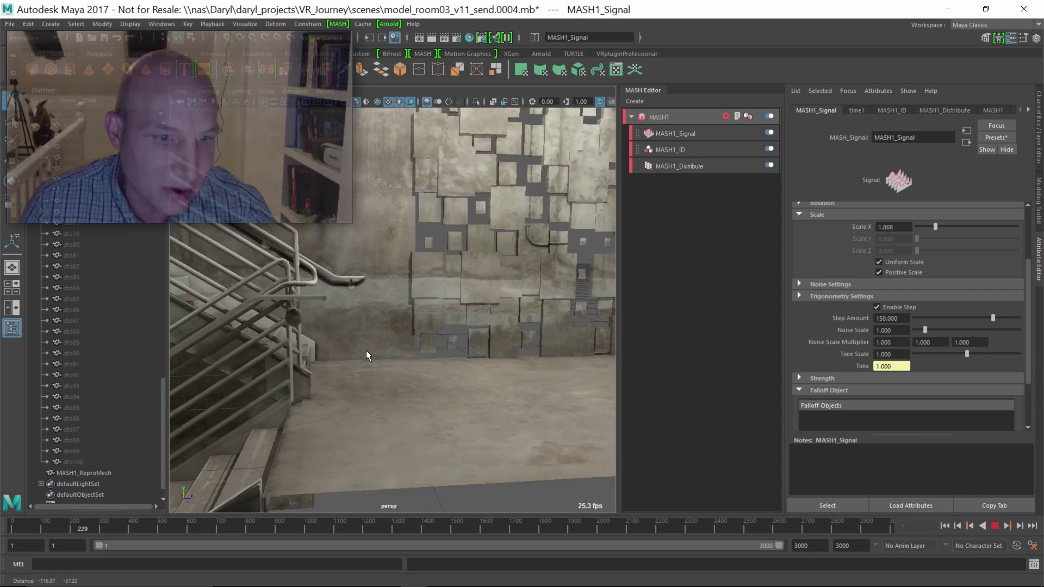
alt+drag(263, 433, 390, 338)
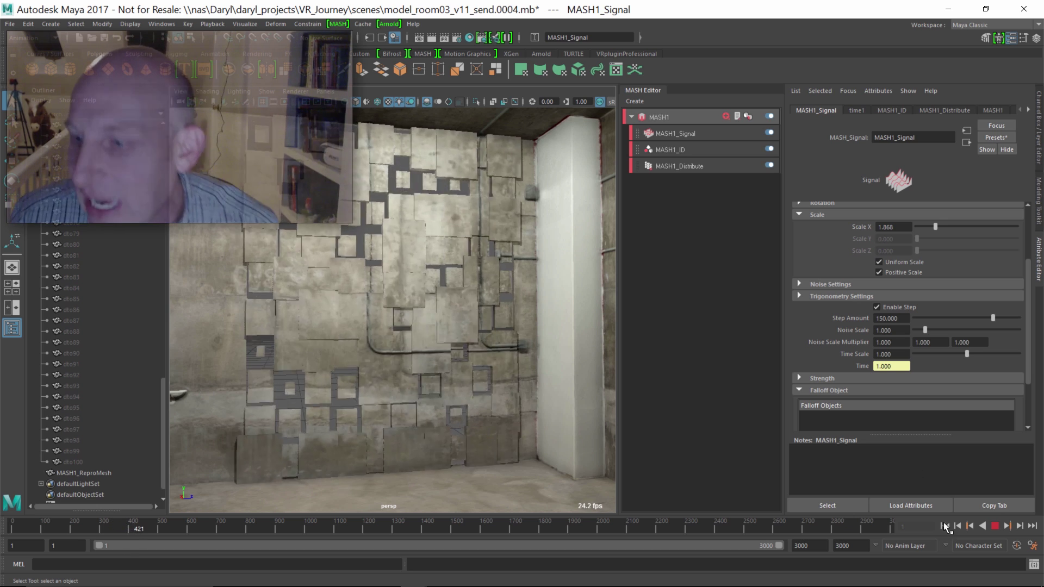
click(990, 525)
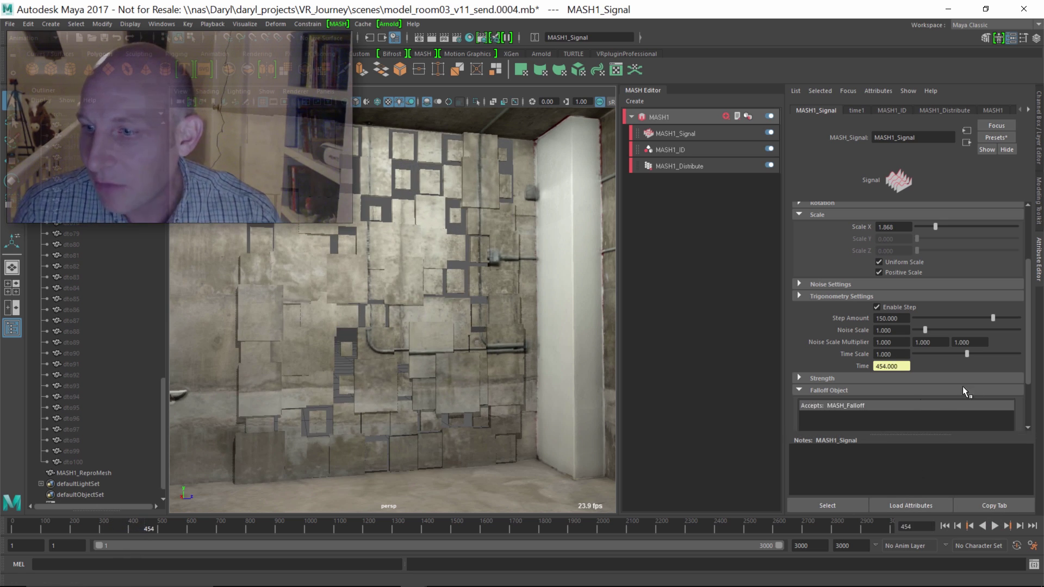
Create a falloff object for the Signal node and select it in the Outliner
right_click(896, 407)
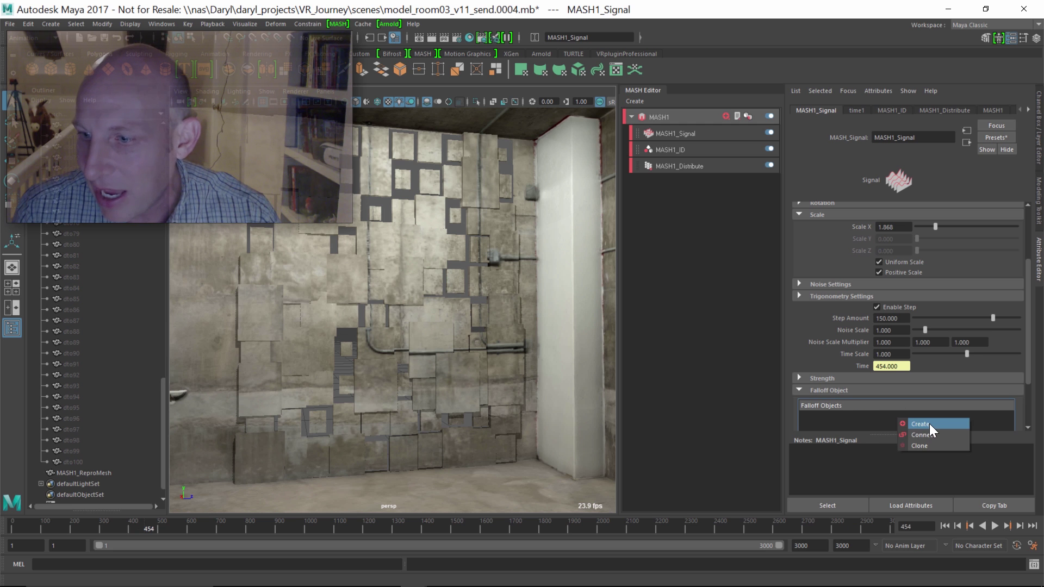
click(927, 424)
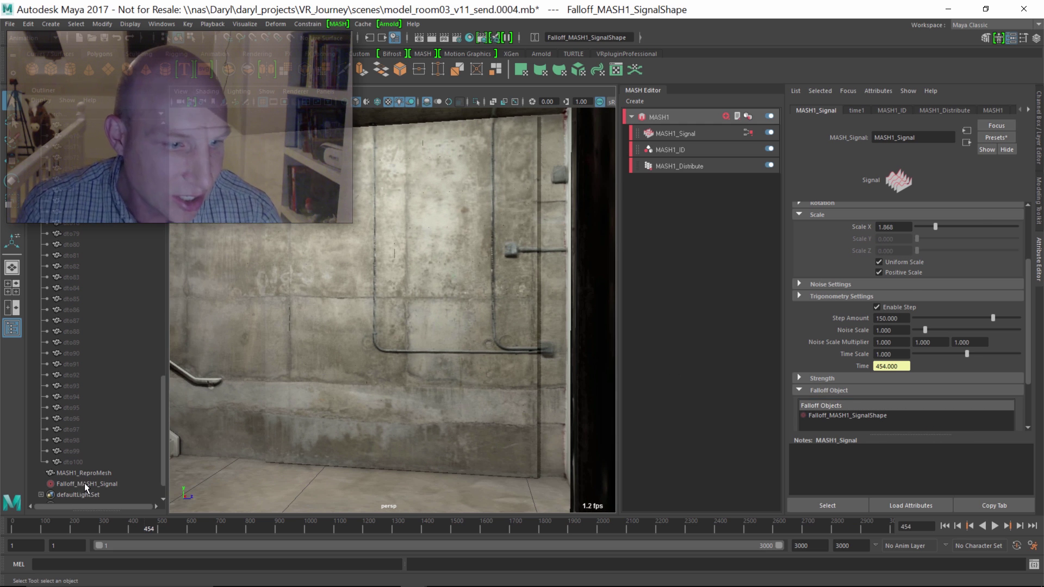
click(85, 485)
alt+drag(294, 432, 334, 373)
Scale the Signal falloff object uniformly to about 105
key(e)
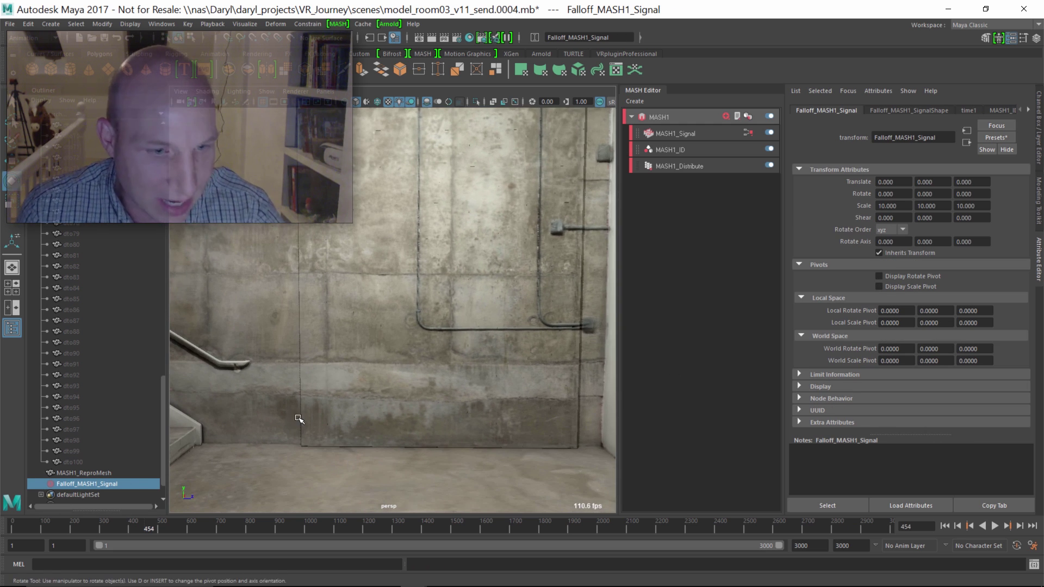
key(r)
alt+drag(338, 426, 486, 378)
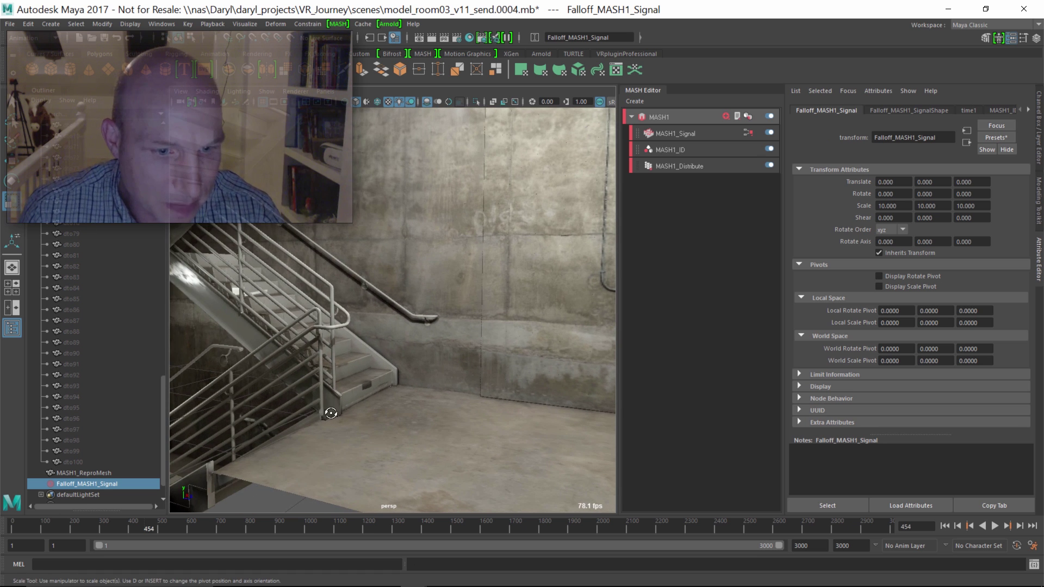
alt+drag(331, 413, 358, 417)
alt+right_drag(359, 417, 305, 422)
drag(346, 500, 461, 409)
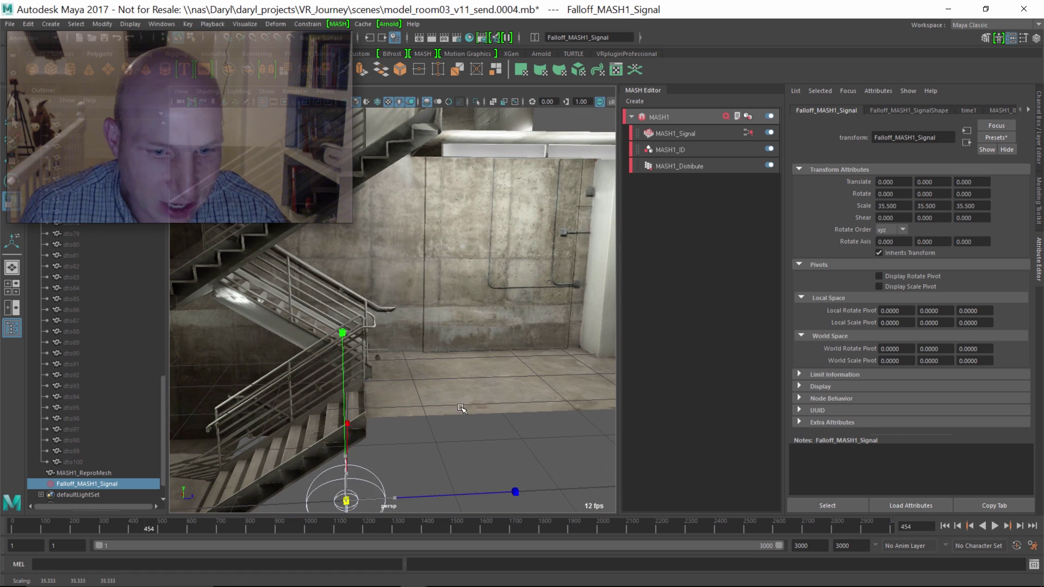
middle_drag(461, 408, 495, 422)
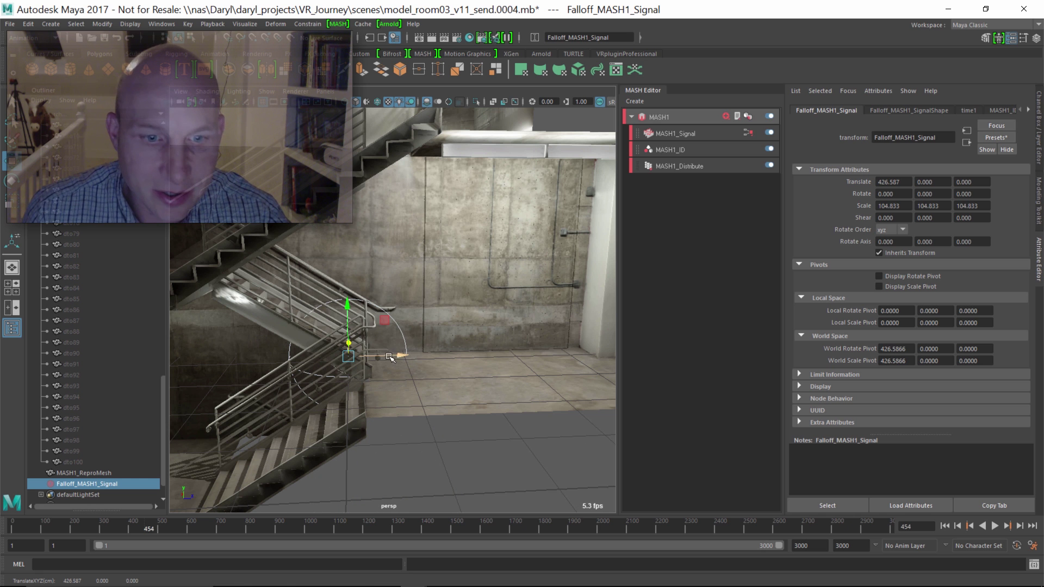
Move the Signal falloff to about X 427, Y 8, Z 74, beside the lower wall edge near the stairs
drag(467, 357, 471, 358)
alt+drag(467, 354, 368, 345)
alt+right_drag(368, 344, 380, 344)
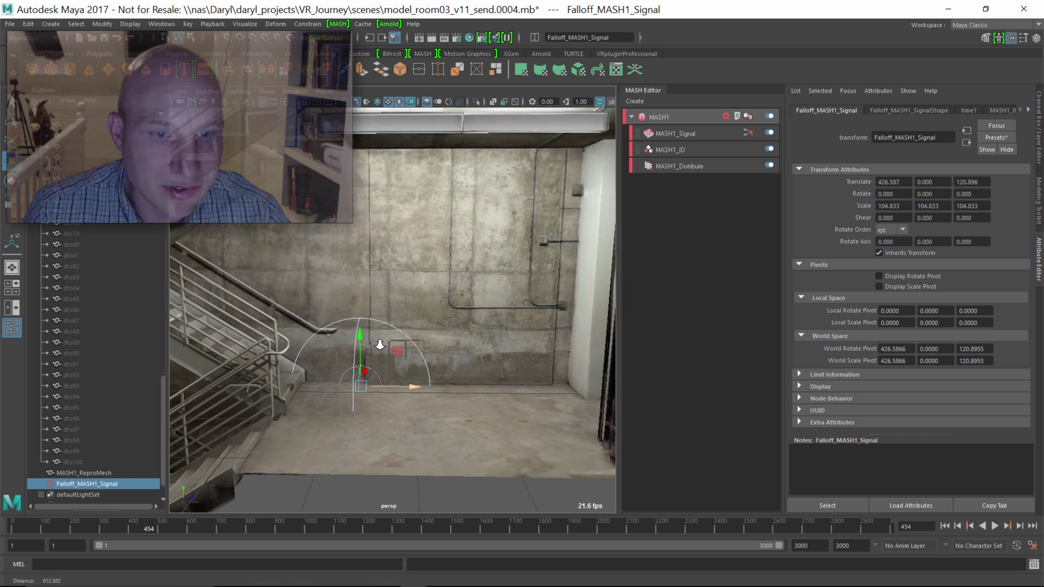
drag(362, 390, 429, 426)
alt+drag(424, 267, 470, 303)
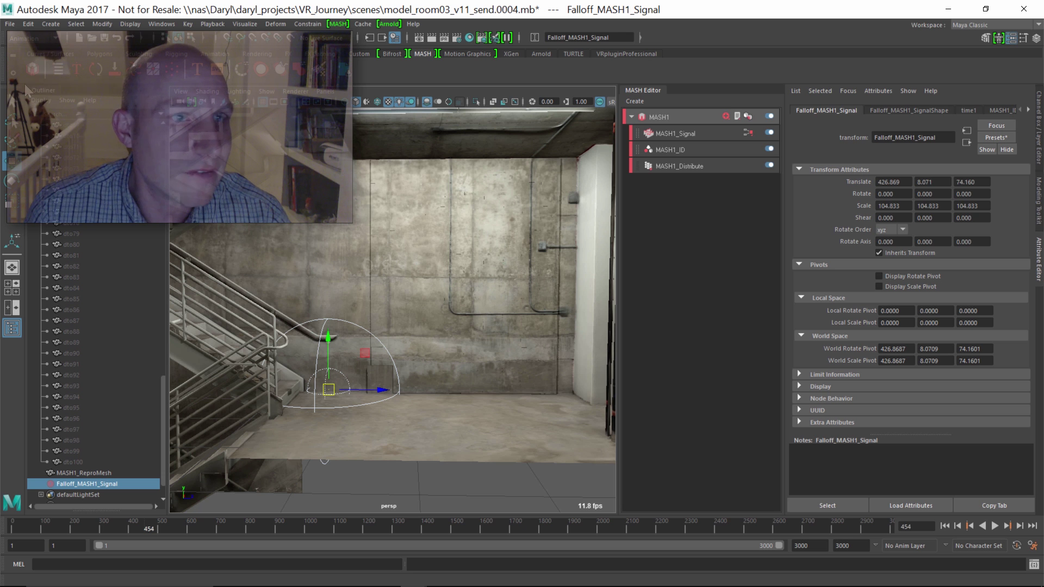
Start Interactive Playback and move the Signal falloff across onto the lower part of the wall pieces
click(384, 25)
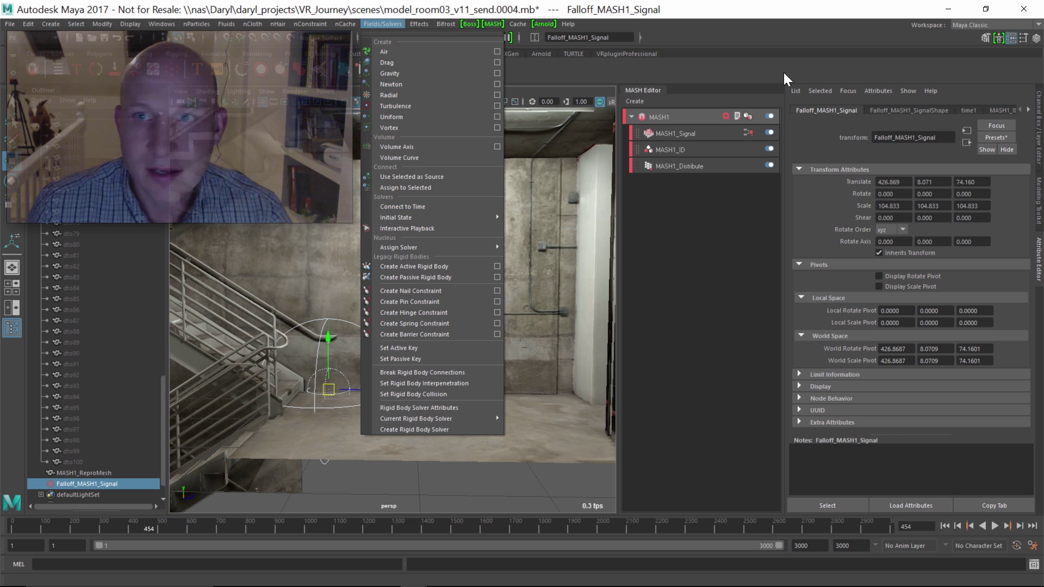
click(752, 63)
click(363, 69)
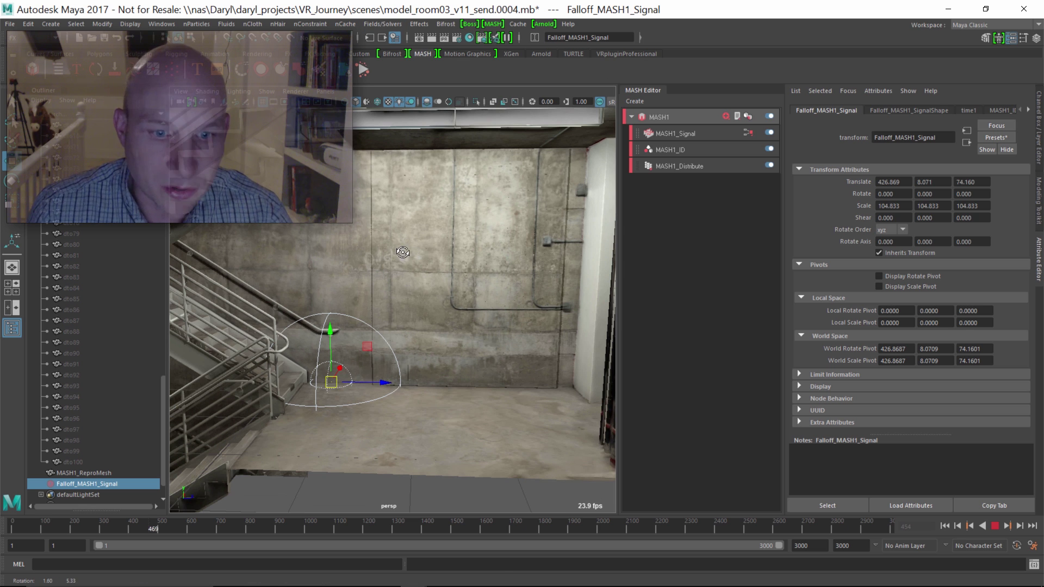
drag(340, 379, 405, 369)
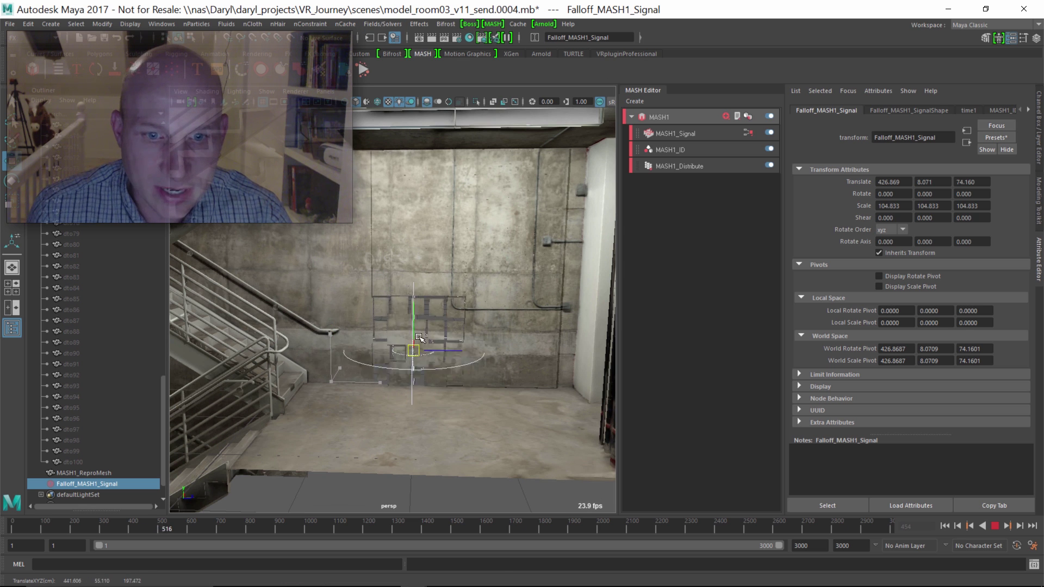
Scale the Signal falloff uniformly to about 337 and reposition it at about X 447, Y 86, Z 110 with playback stopped
key(r)
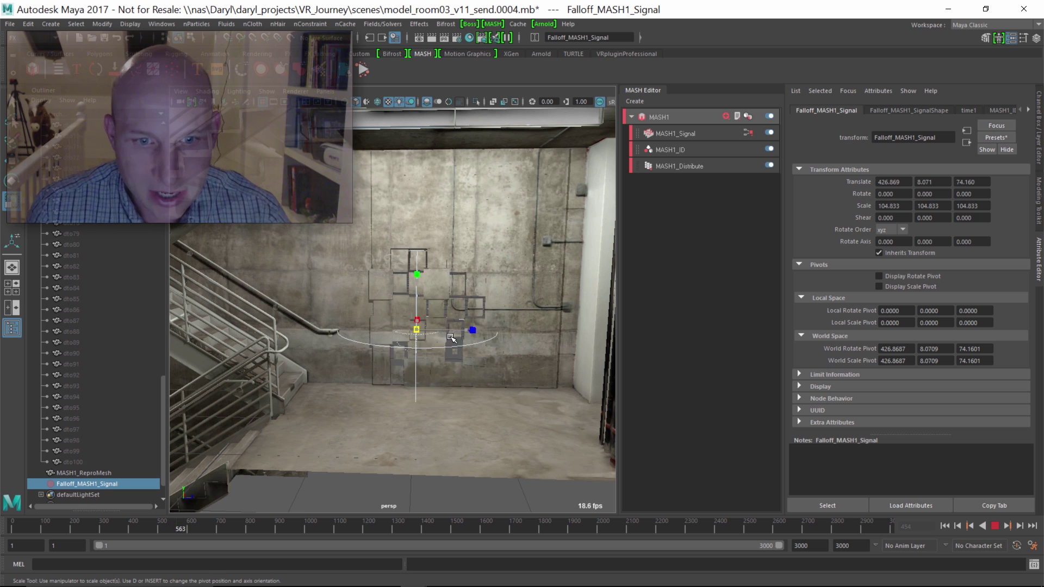
drag(417, 329, 576, 331)
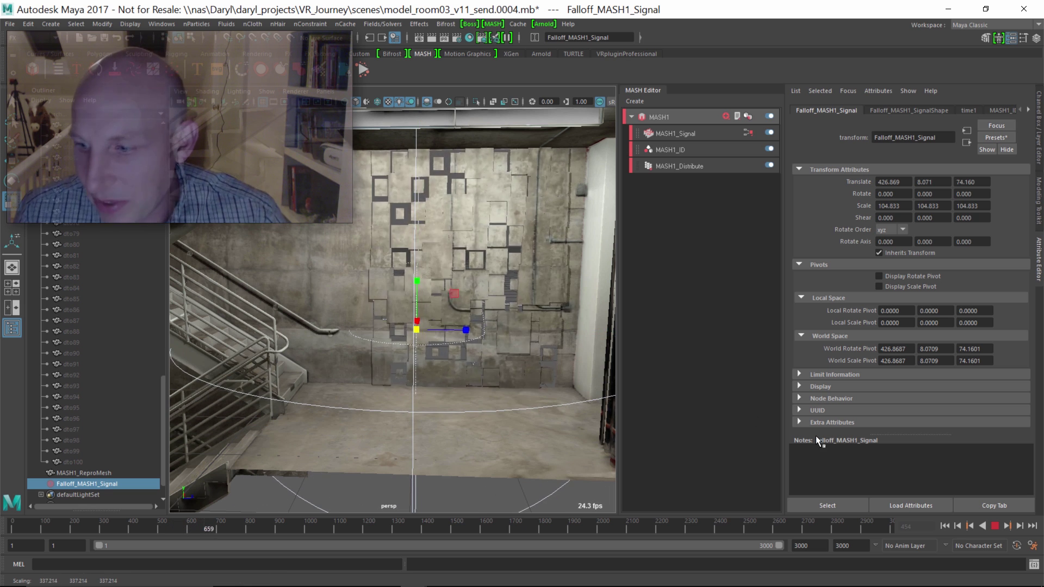
click(994, 528)
alt+drag(393, 320, 400, 341)
key(w)
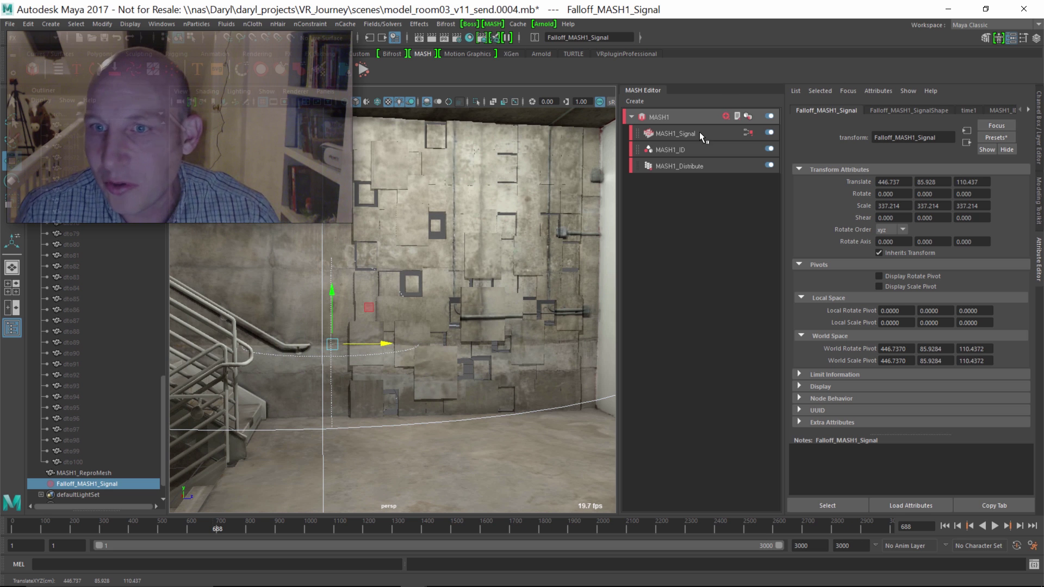
Set the Signal node's Step Amount to about 145 and its uniform scale to about 0.55
click(700, 135)
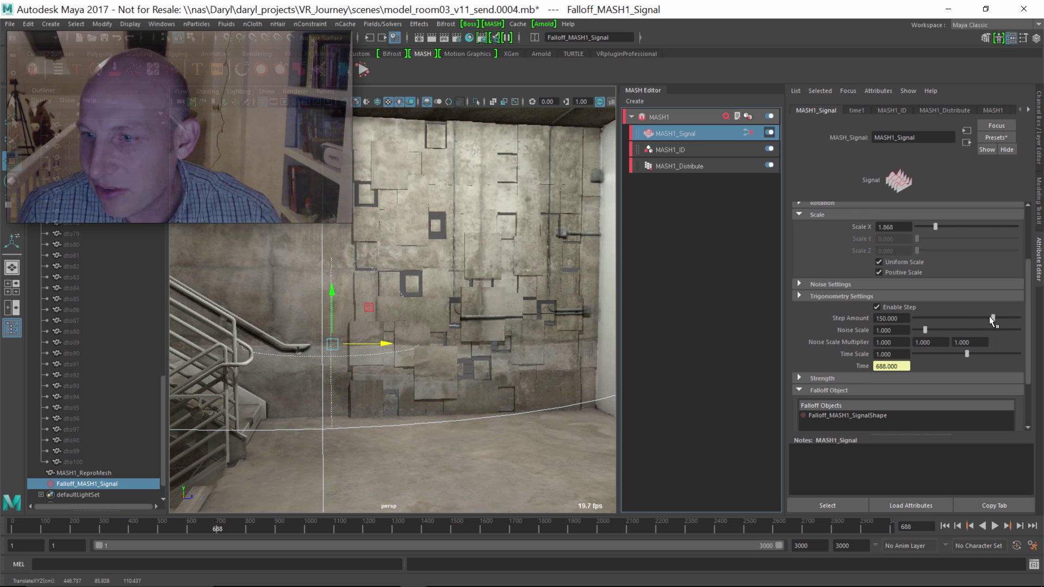
drag(990, 317, 988, 317)
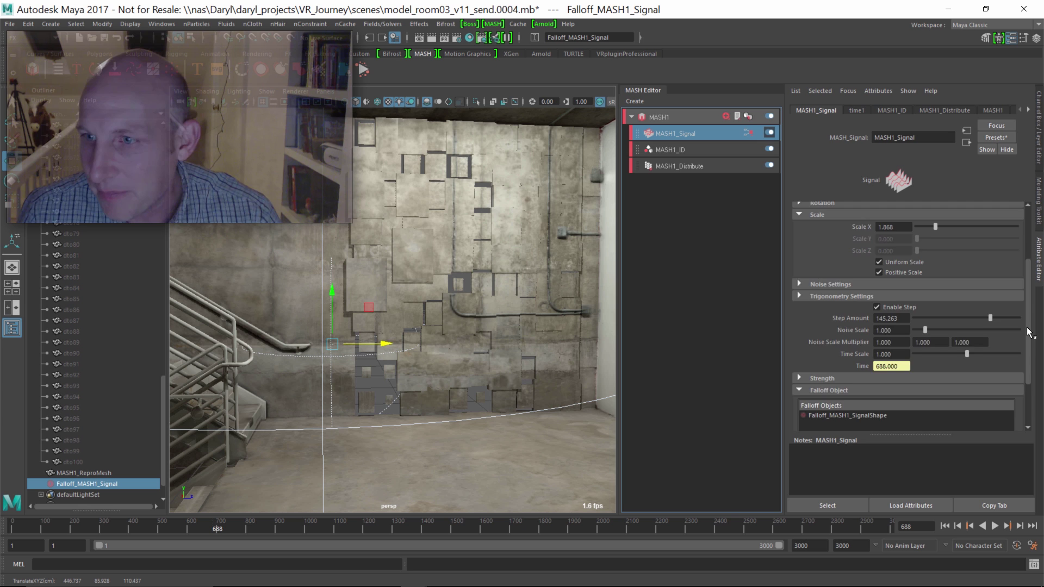
scroll(1005, 294, up, 3)
drag(931, 293, 921, 291)
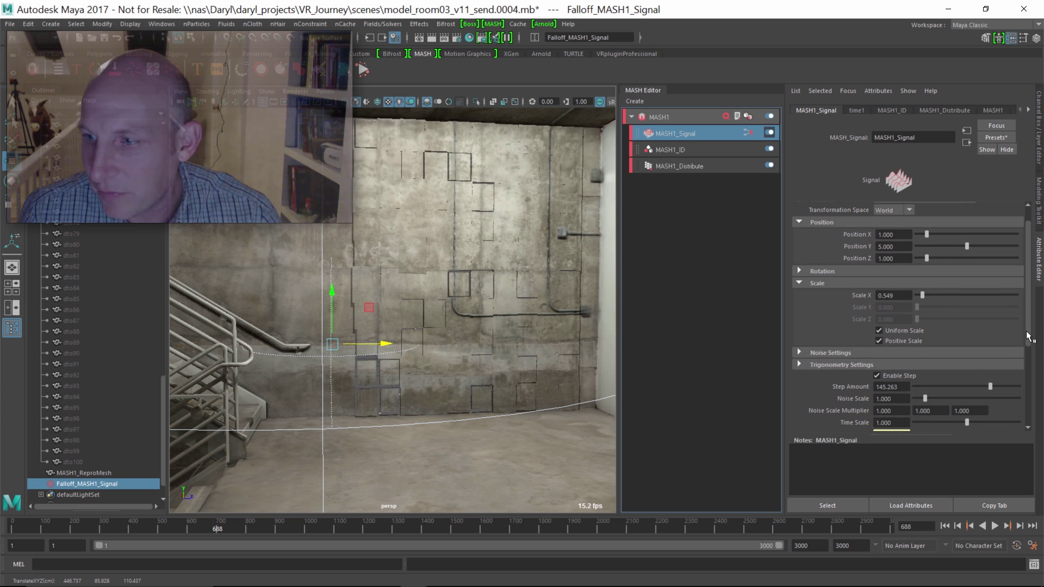
drag(1028, 337, 1029, 303)
scroll(1022, 348, down, 5)
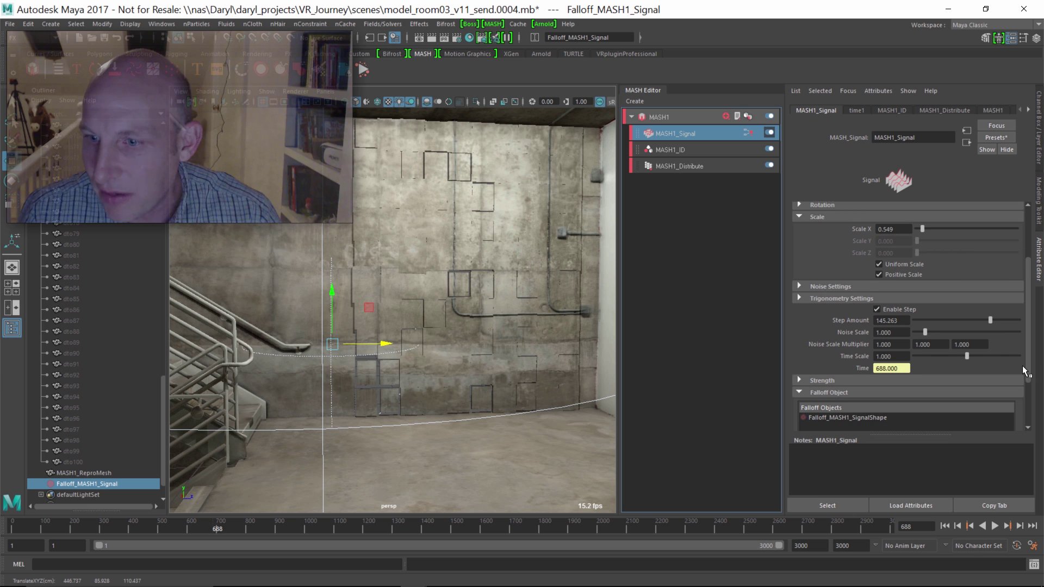
Set the Signal node's Strength to 0
click(811, 343)
drag(1016, 355, 885, 355)
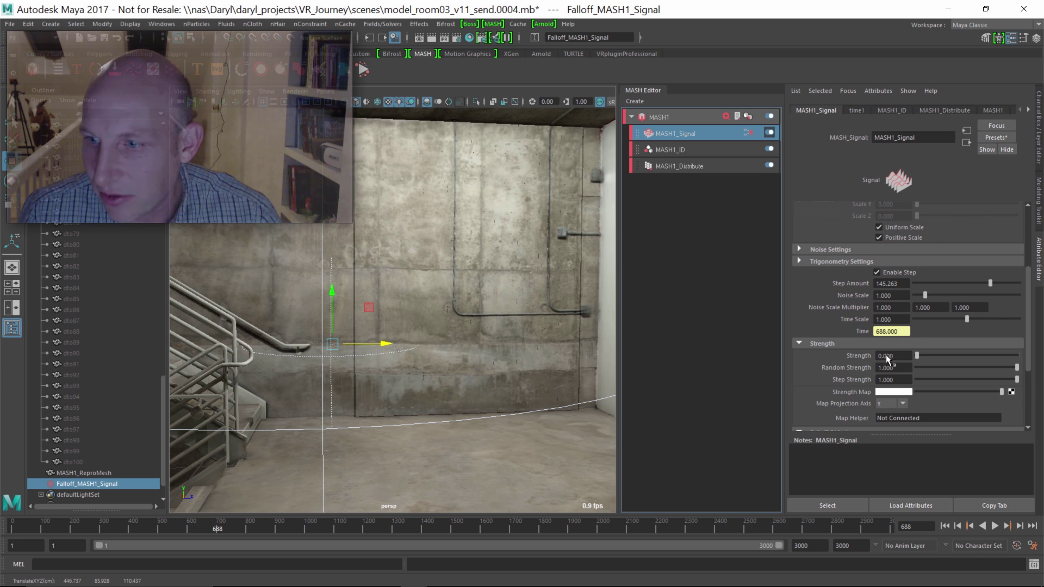
alt+drag(429, 295, 389, 300)
alt+middle_drag(388, 300, 359, 314)
alt+right_drag(360, 314, 451, 332)
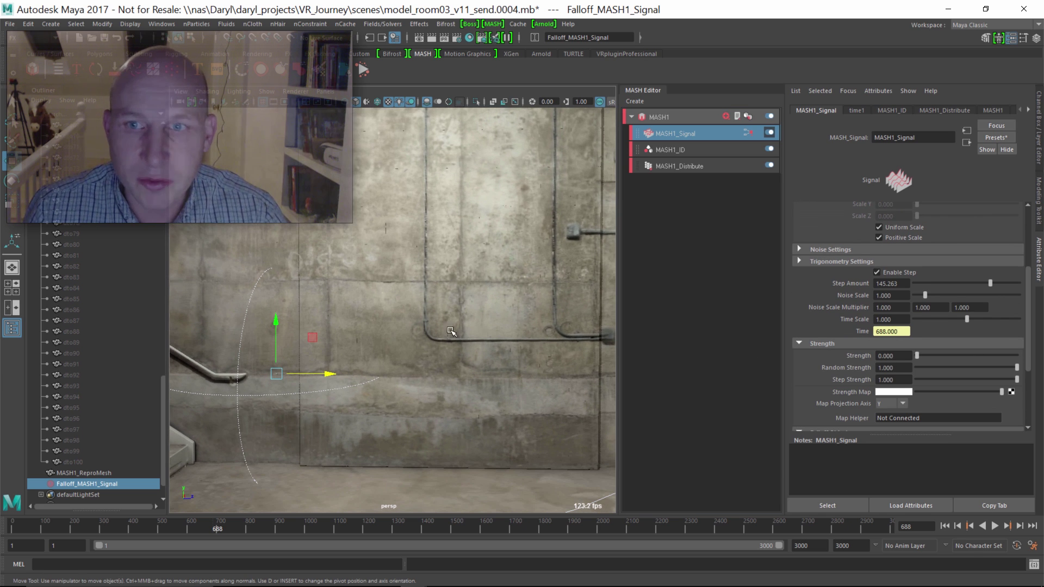
Add an Audio node to the MASH1 network and load Techno 1 (loop).wav as its audio file
click(678, 116)
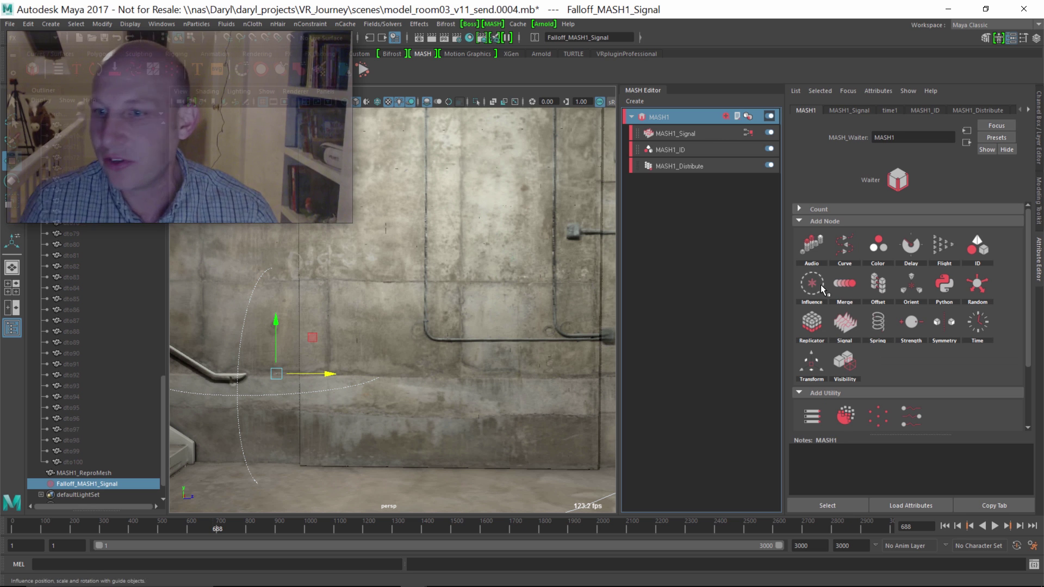
click(812, 245)
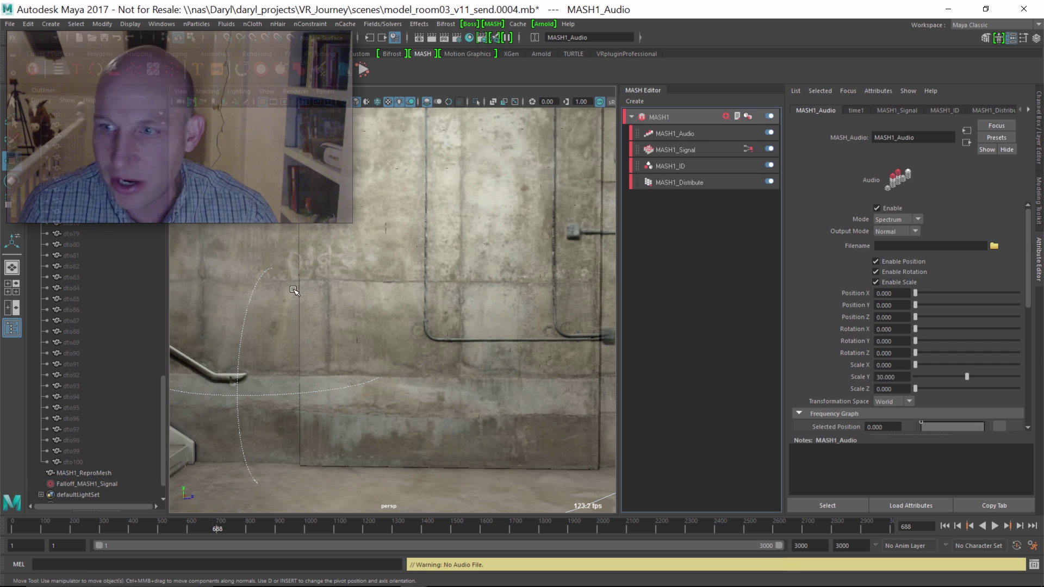
click(993, 246)
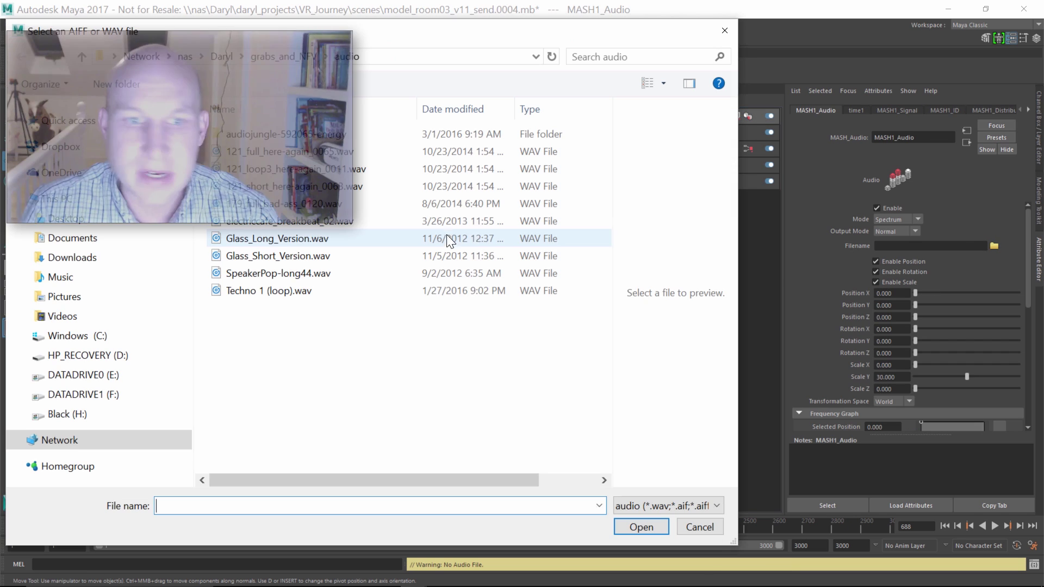
click(217, 297)
click(651, 529)
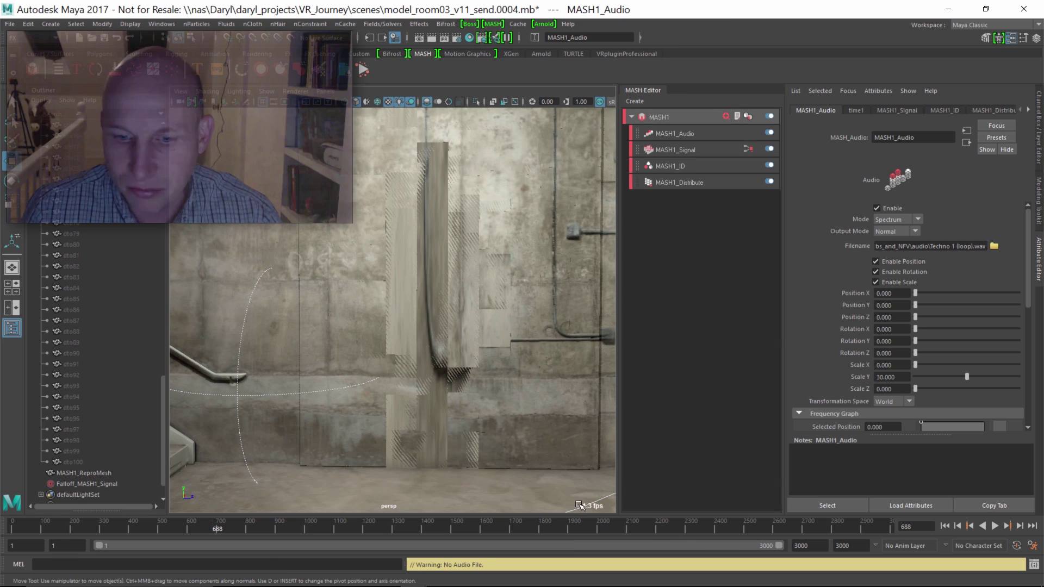
alt+drag(477, 403, 450, 378)
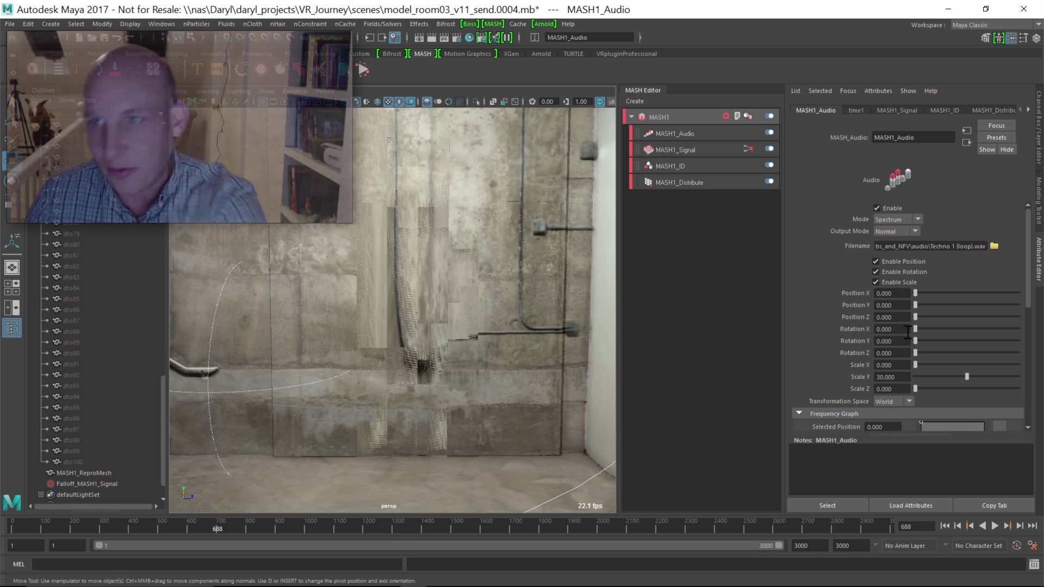
click(875, 271)
Import Techno 1 (loop).wav from the grabs_and_NFV audio folder into the scene as timeline sound
click(9, 23)
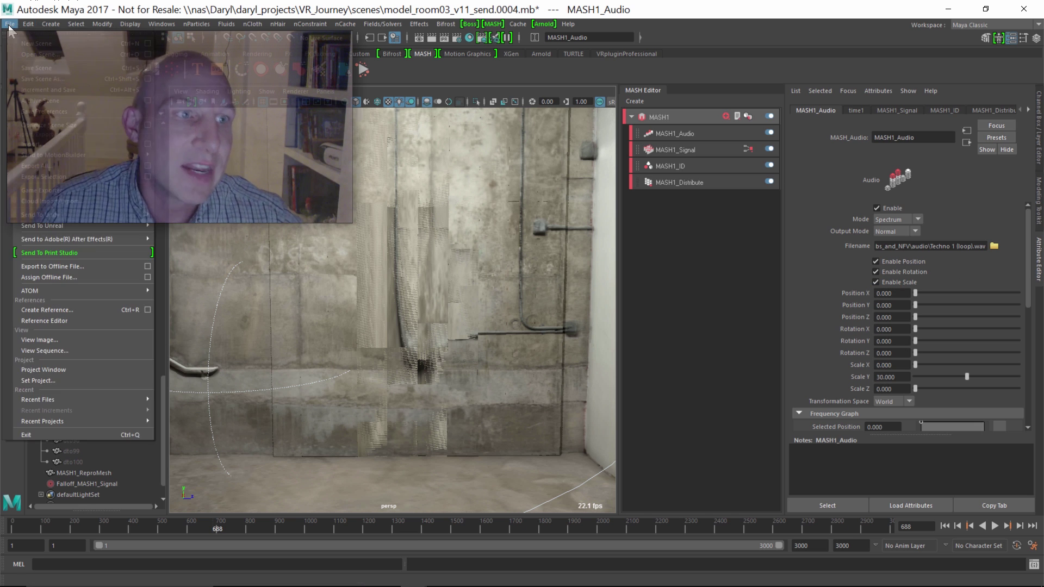
click(32, 148)
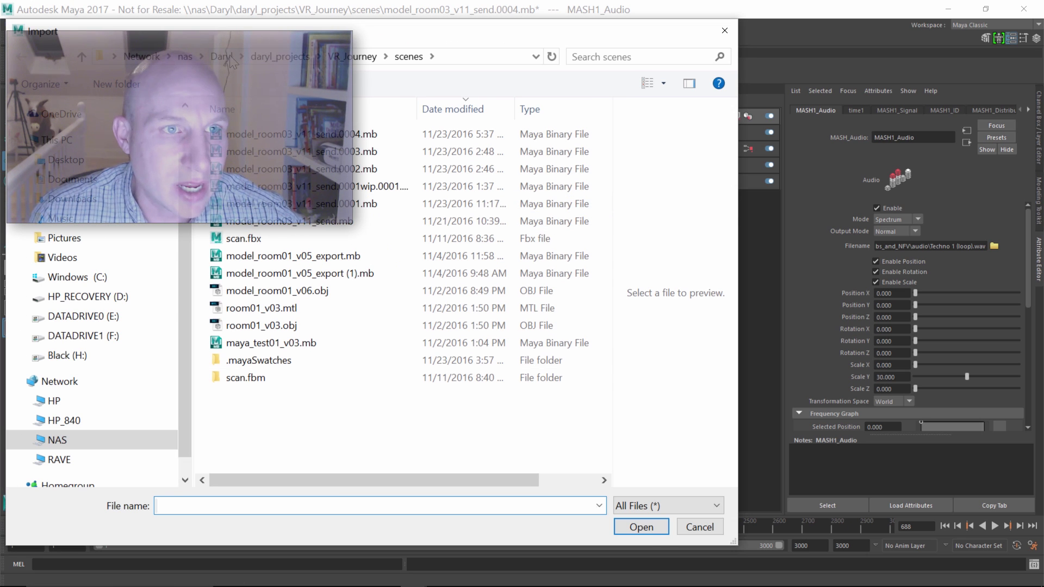
click(222, 57)
click(184, 57)
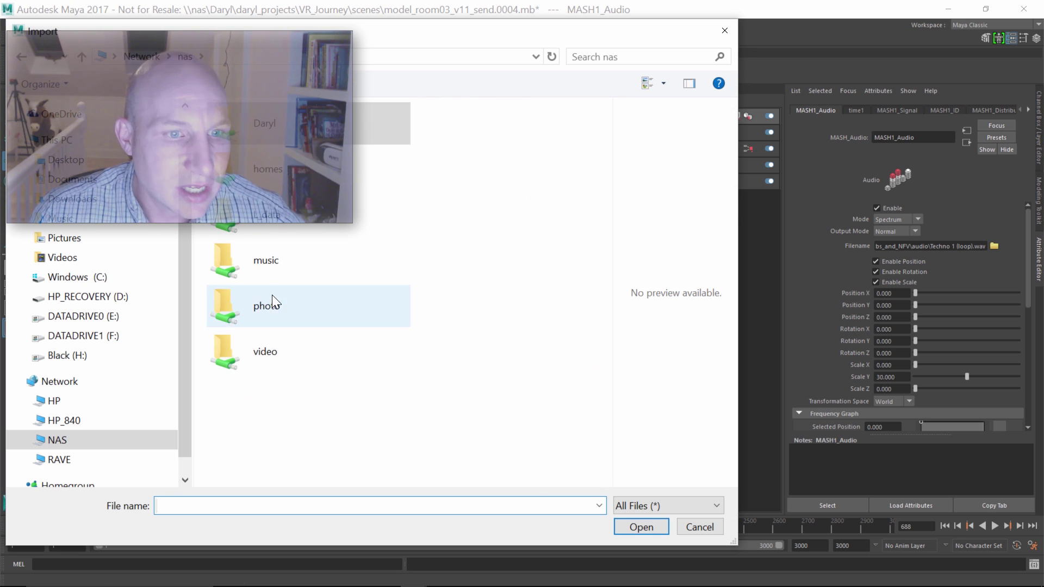
double_click(221, 136)
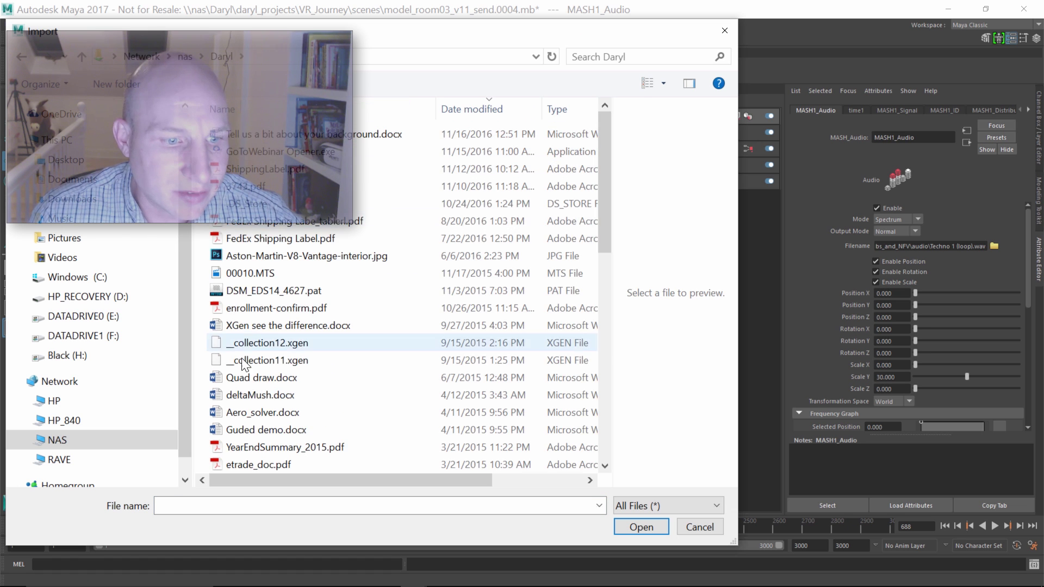
scroll(261, 353, down, 10)
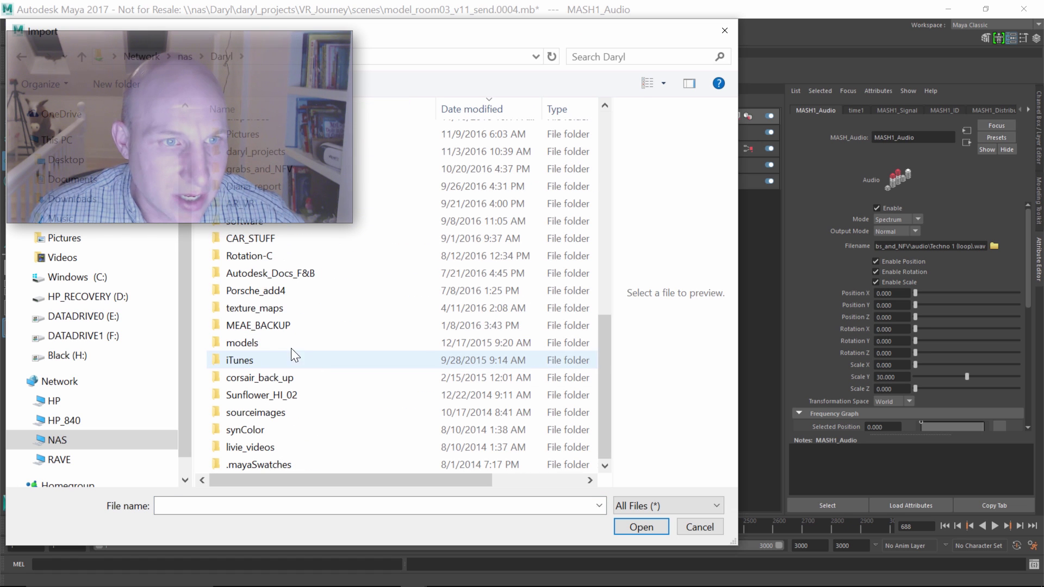
double_click(245, 169)
double_click(245, 170)
scroll(258, 380, down, 5)
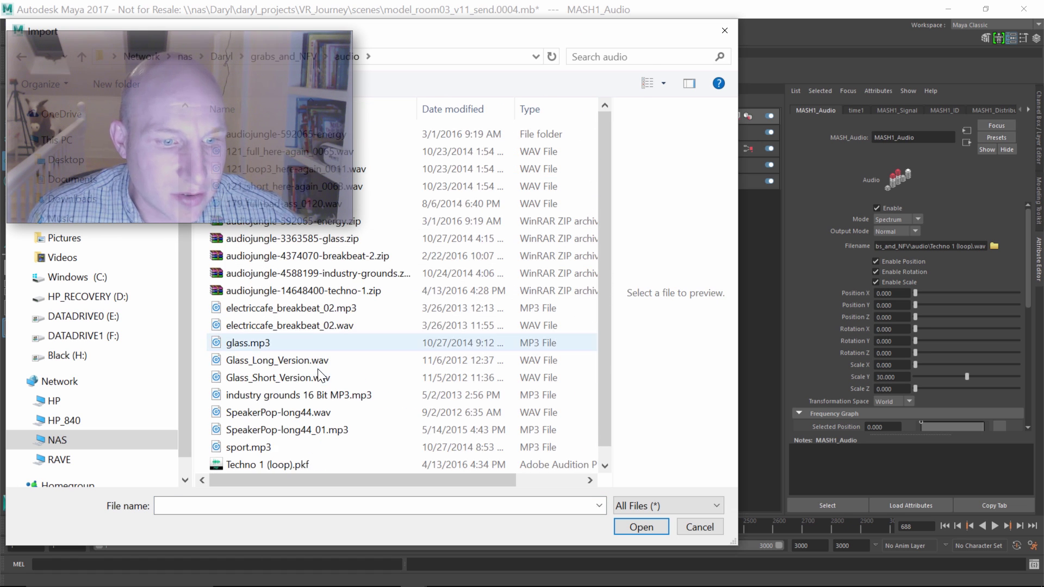
click(262, 464)
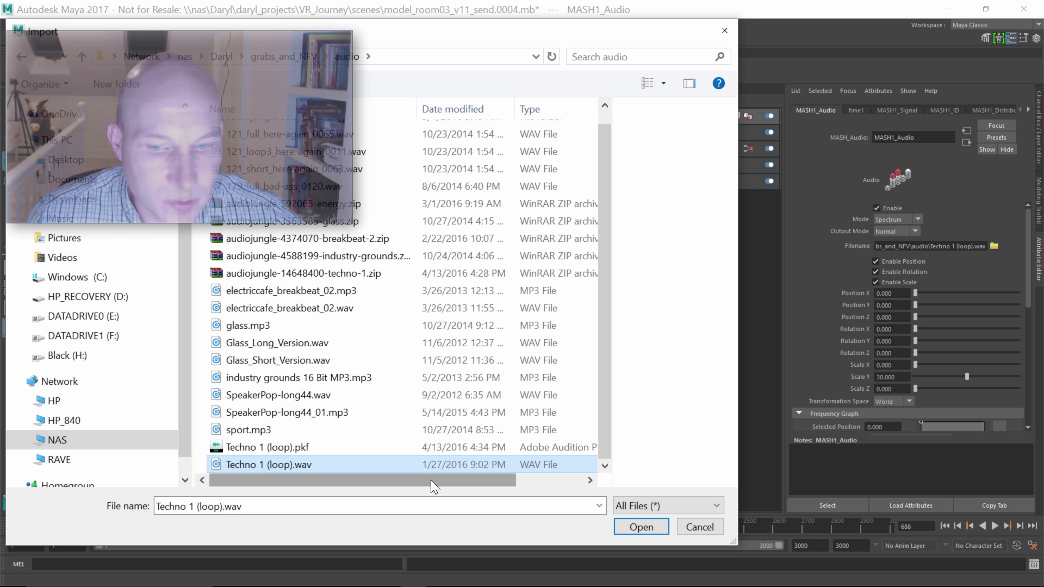
click(655, 527)
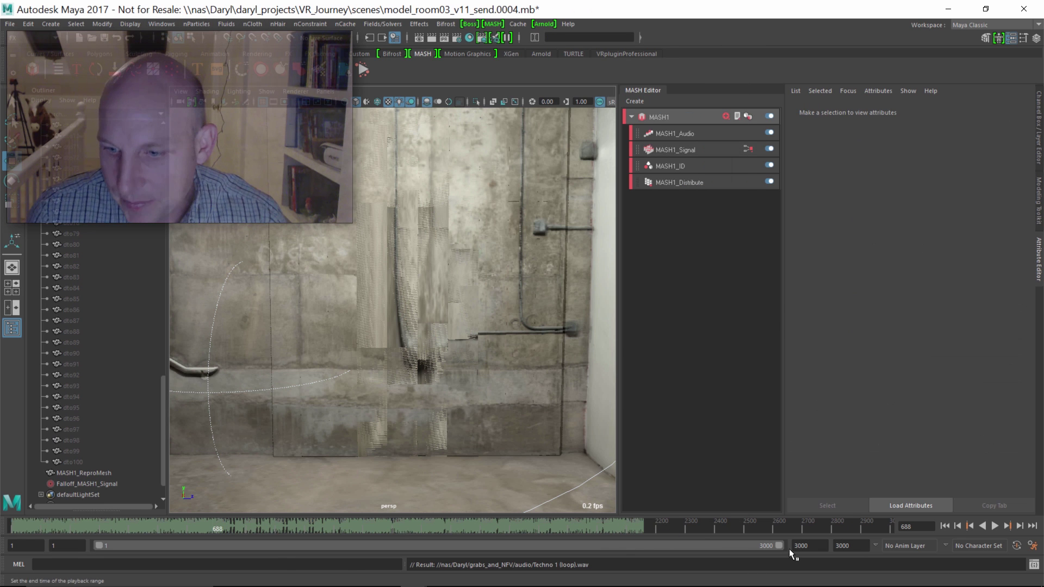
Shorten the playback range to end at frame 2179 and set the playback speed to Real-time
drag(778, 545, 561, 544)
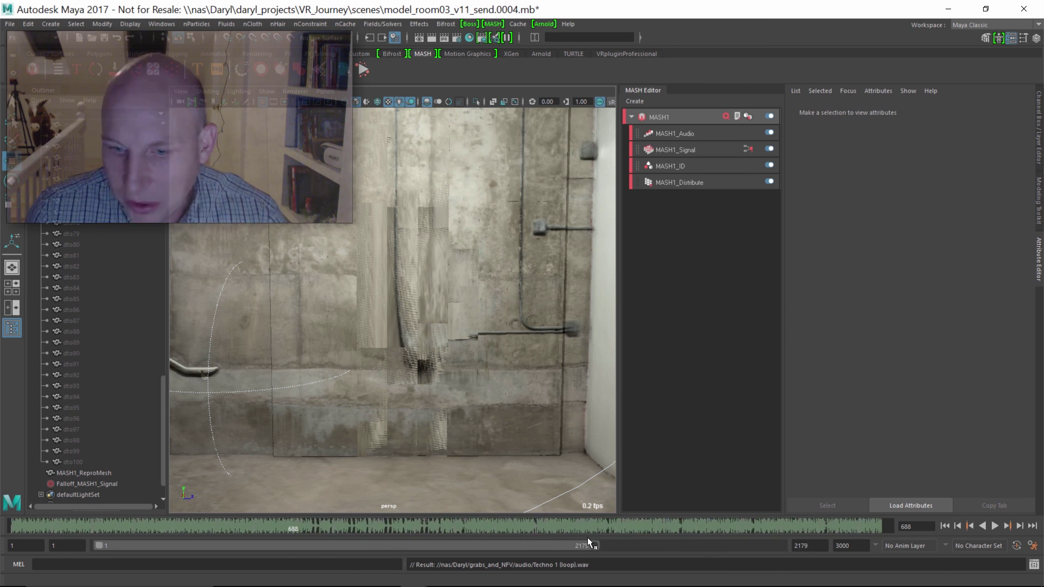
right_click(581, 526)
mouse_move(634, 485)
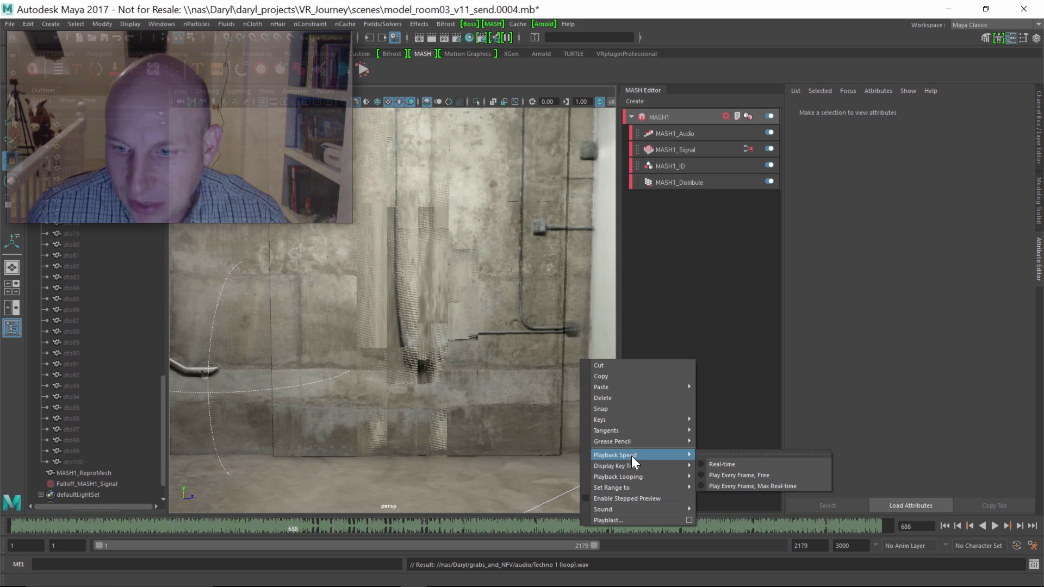
click(729, 461)
Return to frame 1, display the Audio node's settings, and briefly play the audio-driven wall animation
click(943, 525)
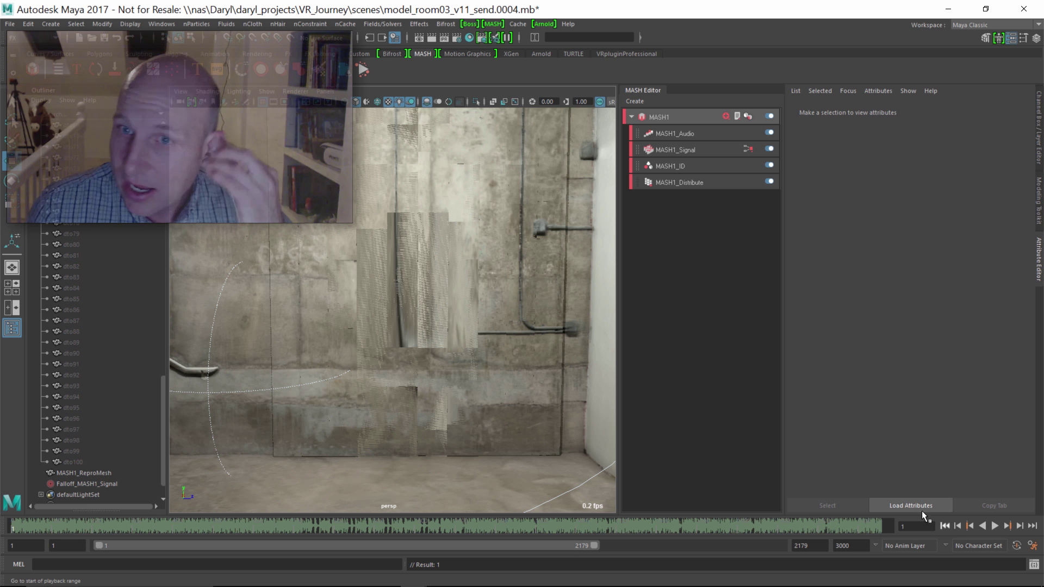
click(667, 135)
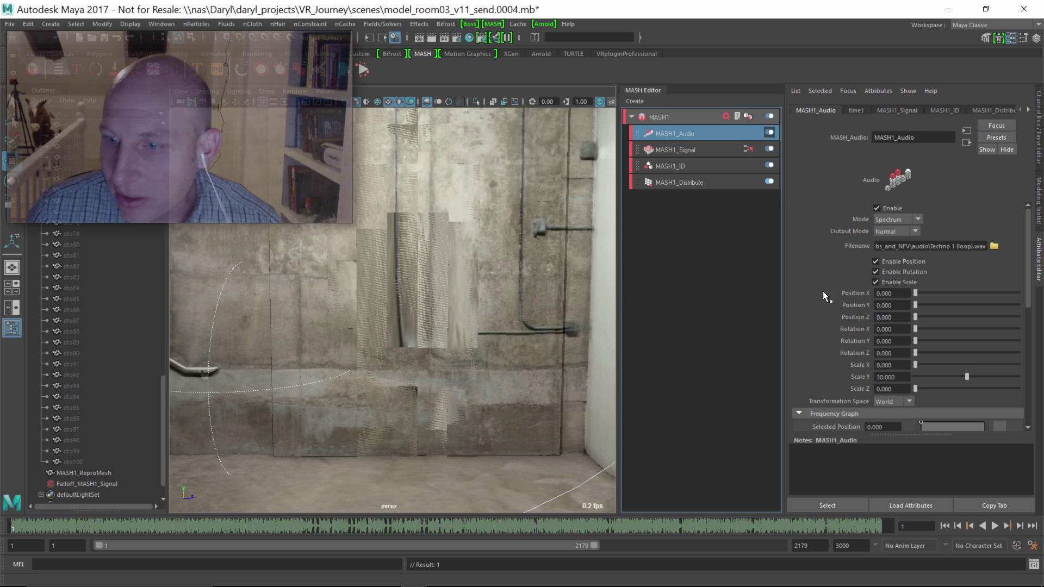
click(995, 527)
click(994, 527)
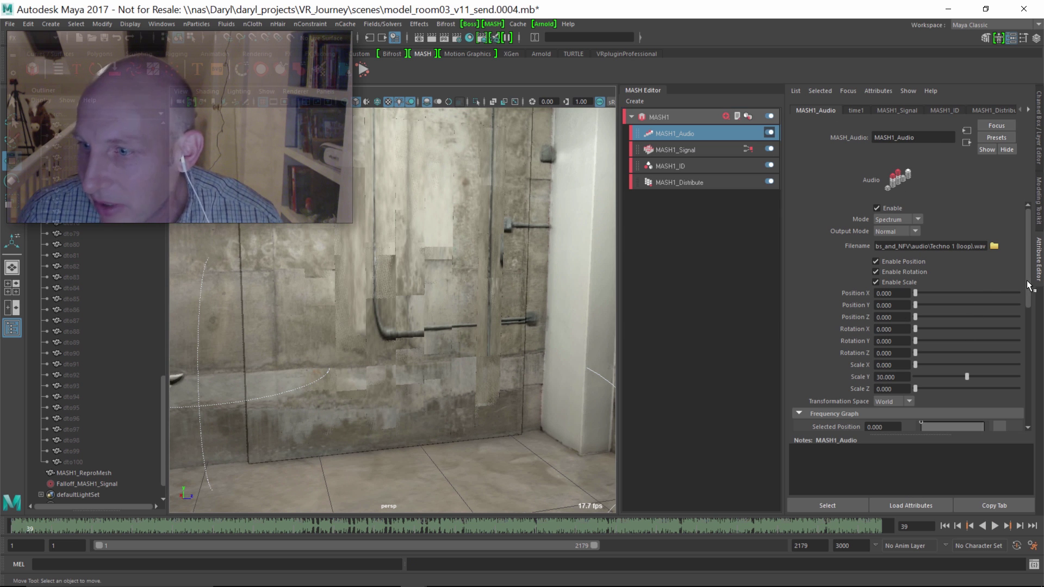
Set the Audio node's Scale Y to 0 and Scale X to 50 so the wall pieces extrude outward
scroll(1029, 285, down, 2)
drag(958, 338, 838, 348)
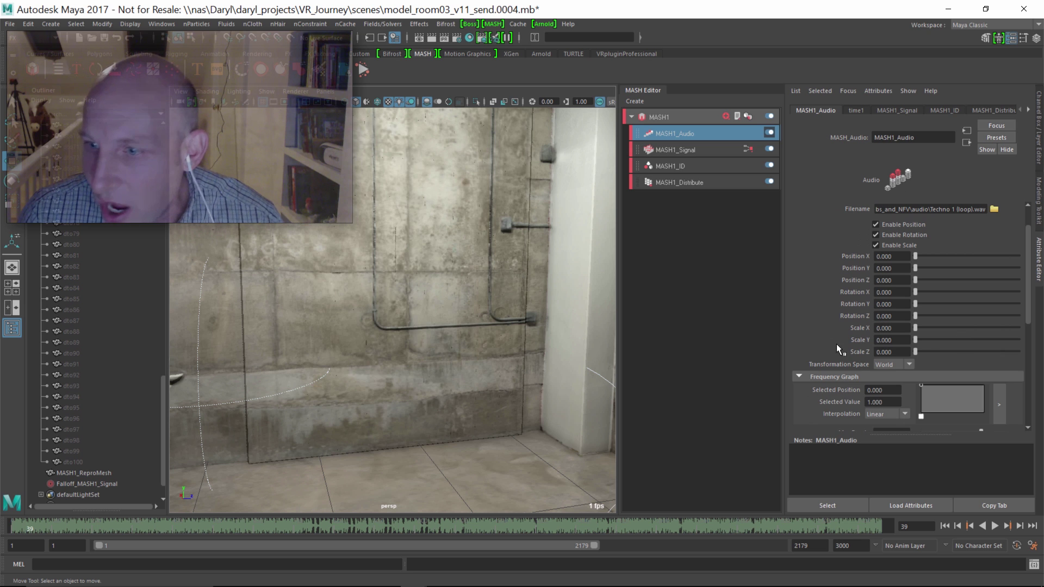
click(932, 326)
double_click(891, 328)
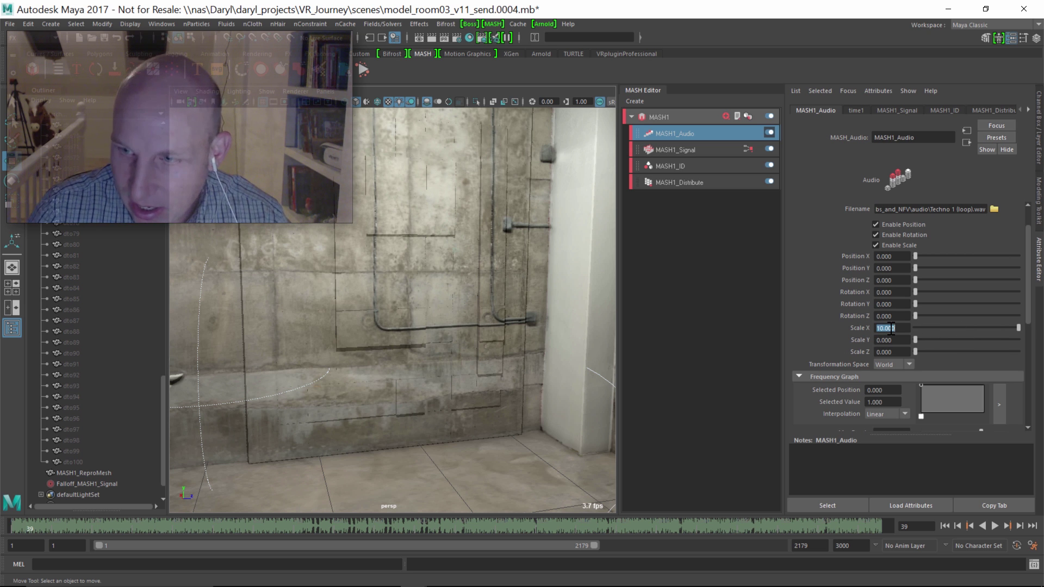
text(50)
key(Return)
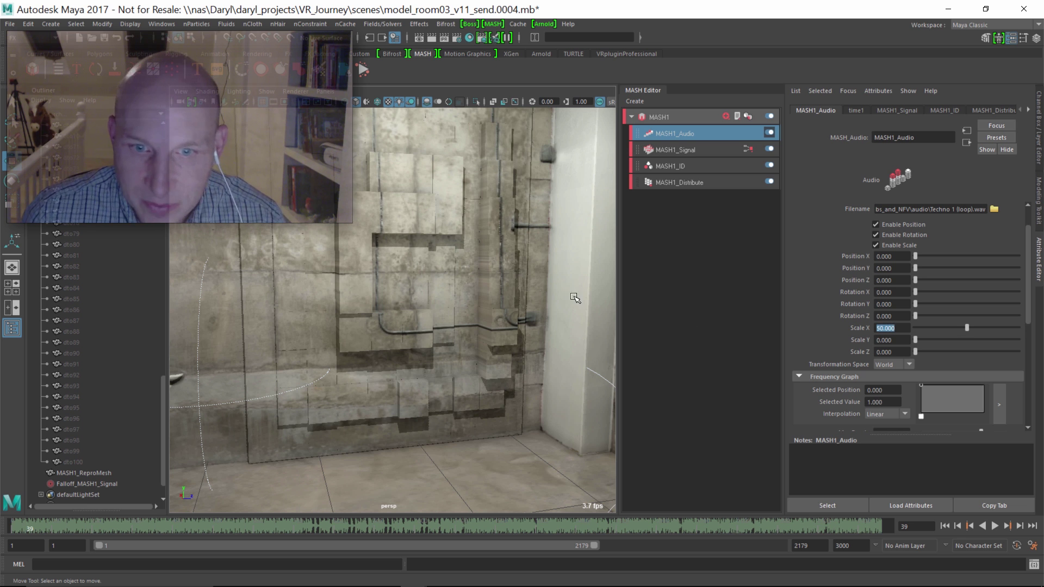
Play the wall animation from the first frame to check the outward extrusion, and stop playback
alt+drag(575, 298, 450, 338)
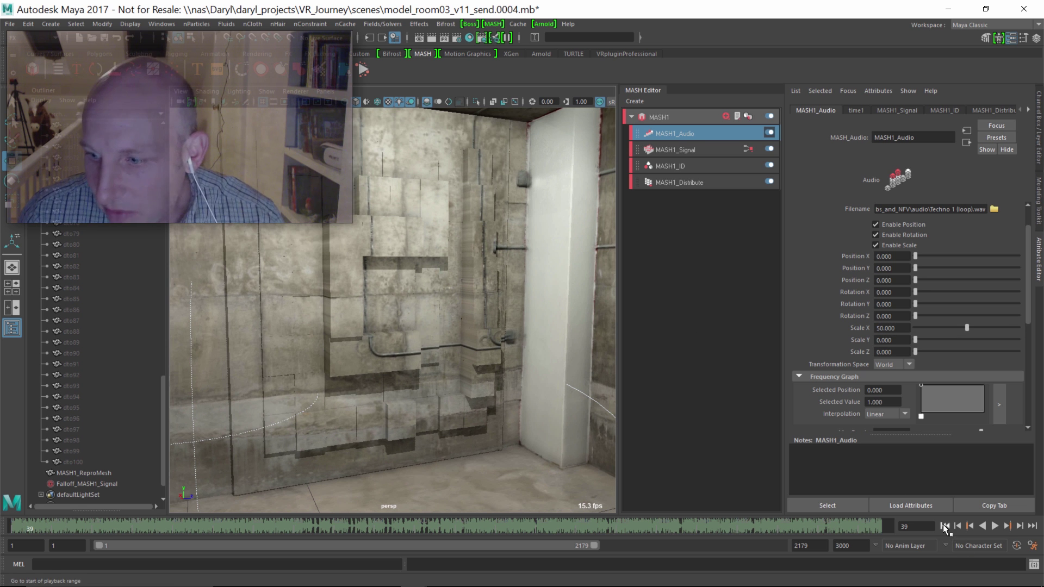
click(944, 526)
click(994, 526)
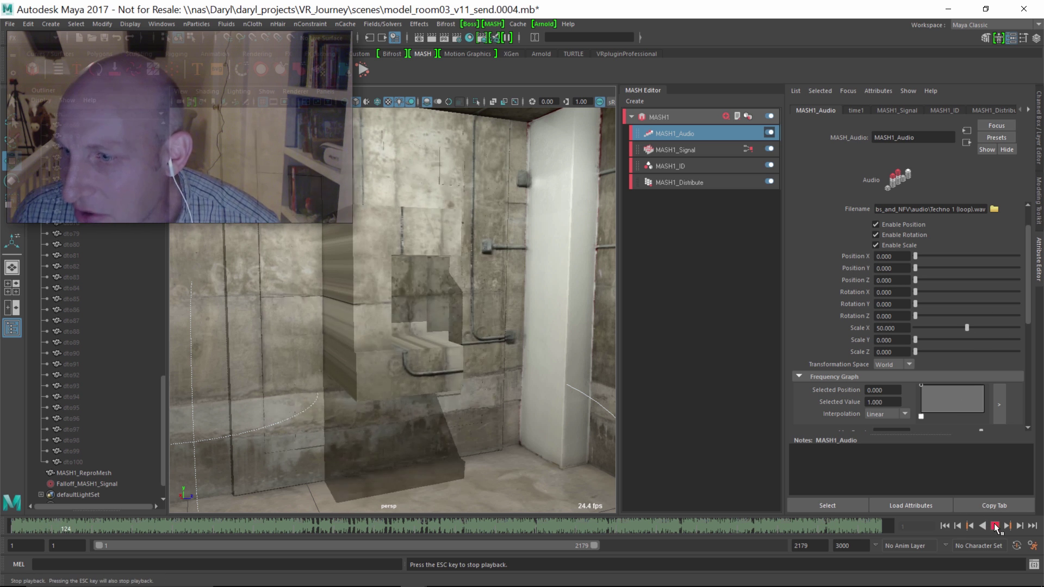
click(994, 526)
Set the Audio node's Max Bands to 100
drag(1024, 297, 986, 350)
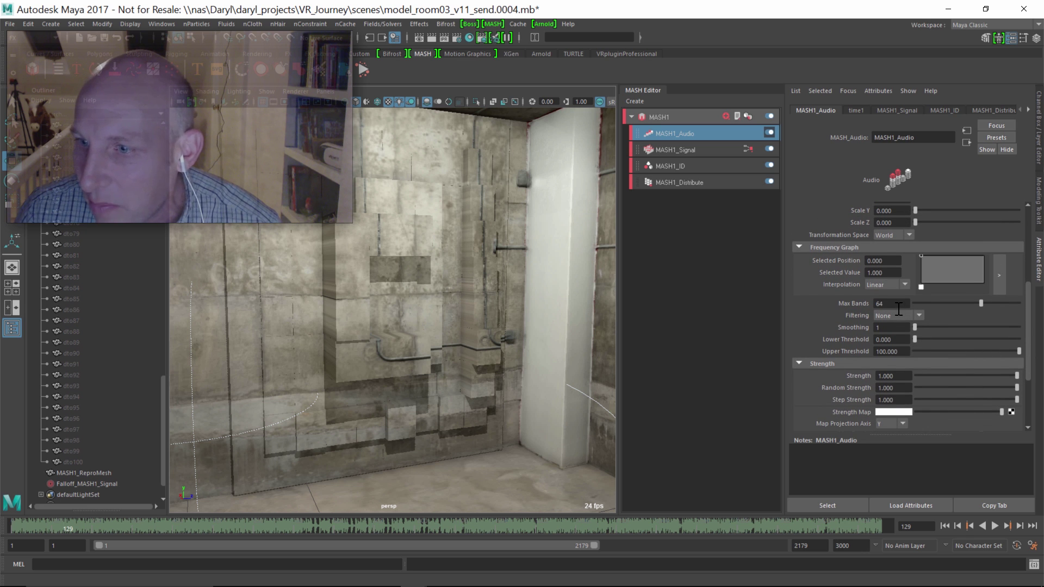
text(00)
key(Return)
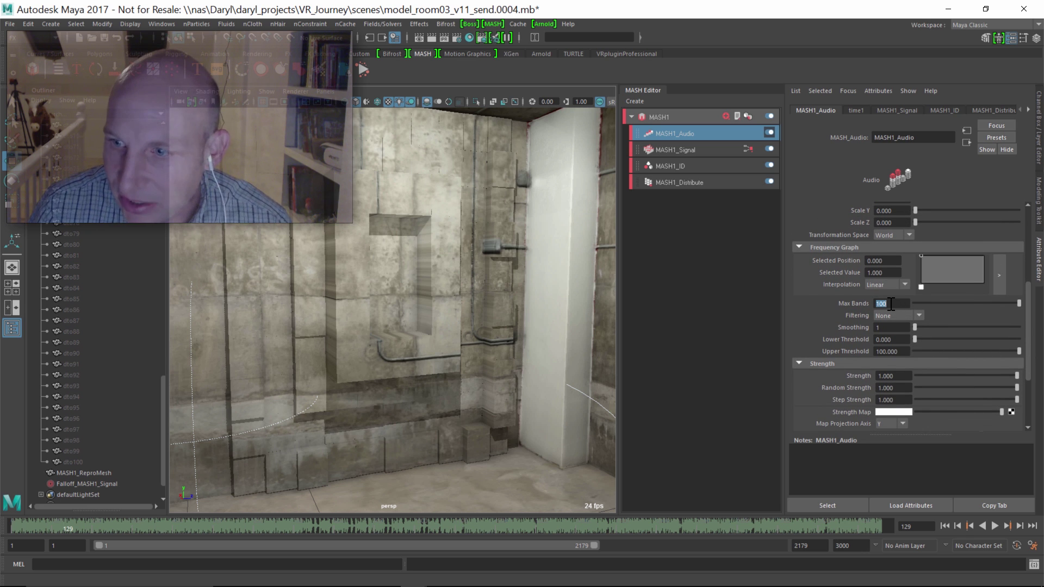
Try Max Bands at 12 during playback, return it to 100, and stop playback
click(997, 526)
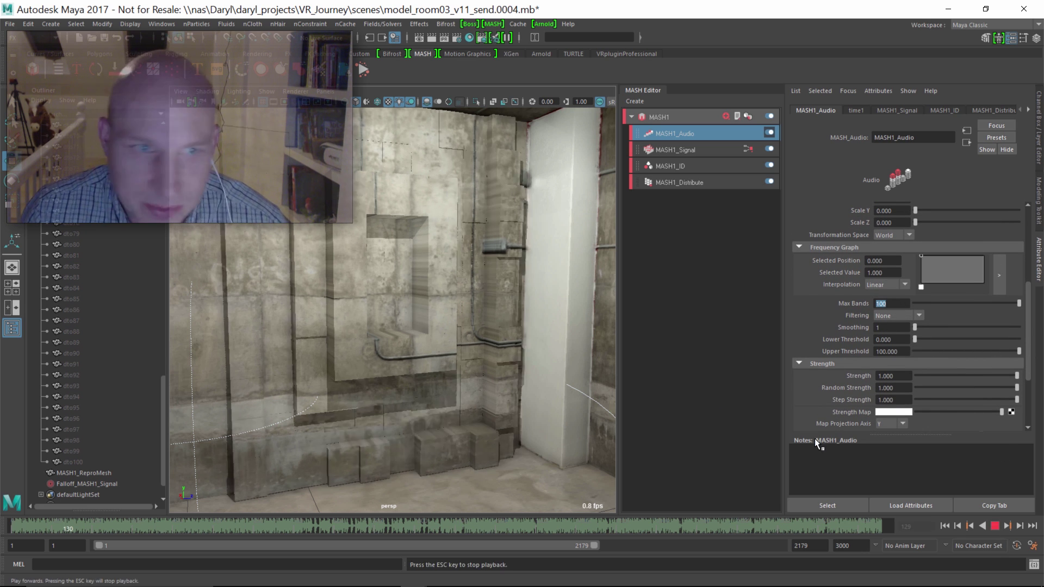
click(930, 303)
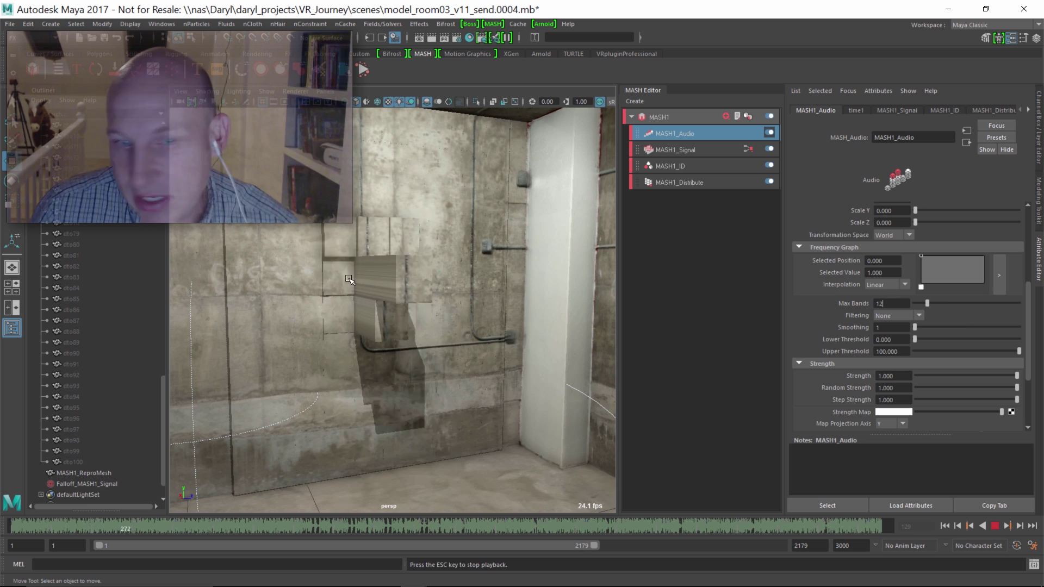
drag(927, 304, 1020, 303)
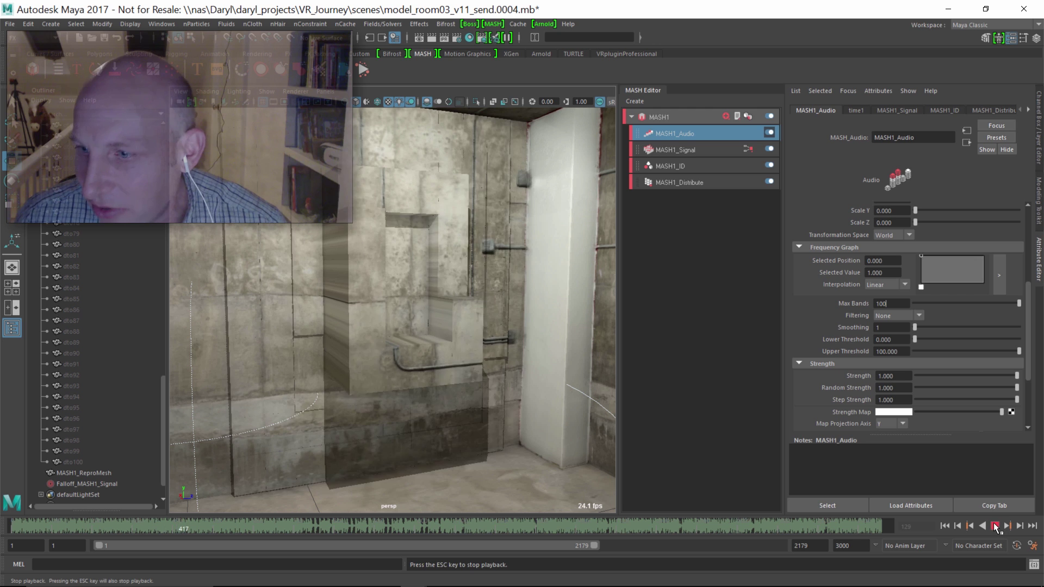
key(Escape)
Set the Audio node's Filtering to Moderate and play the animation from the first frame
click(902, 315)
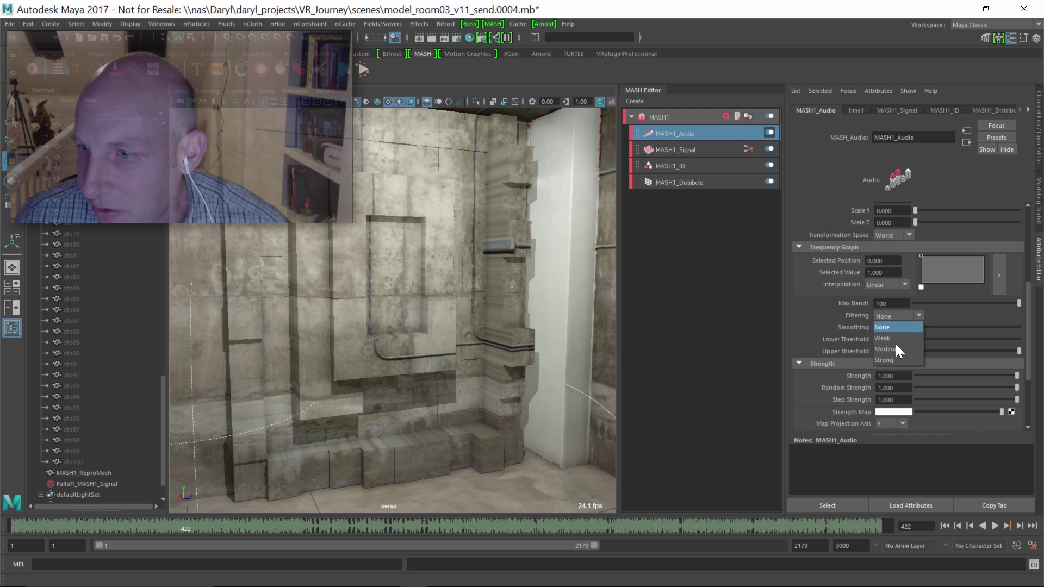
click(889, 349)
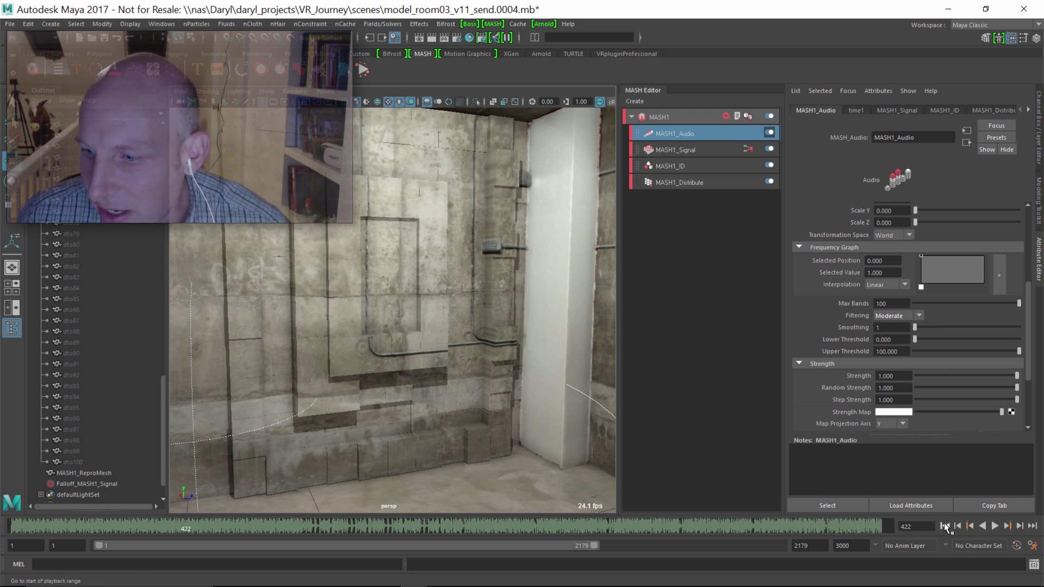
click(945, 525)
click(992, 526)
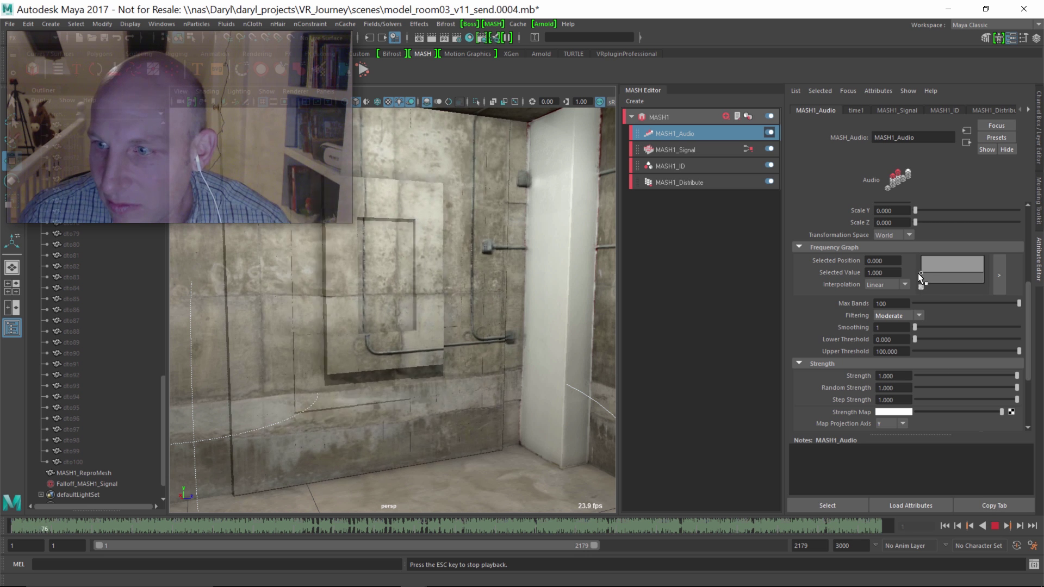
Shape the Audio node's Frequency Graph into a rising ramp during playback, keeping Lower Threshold at 0
drag(973, 272, 976, 249)
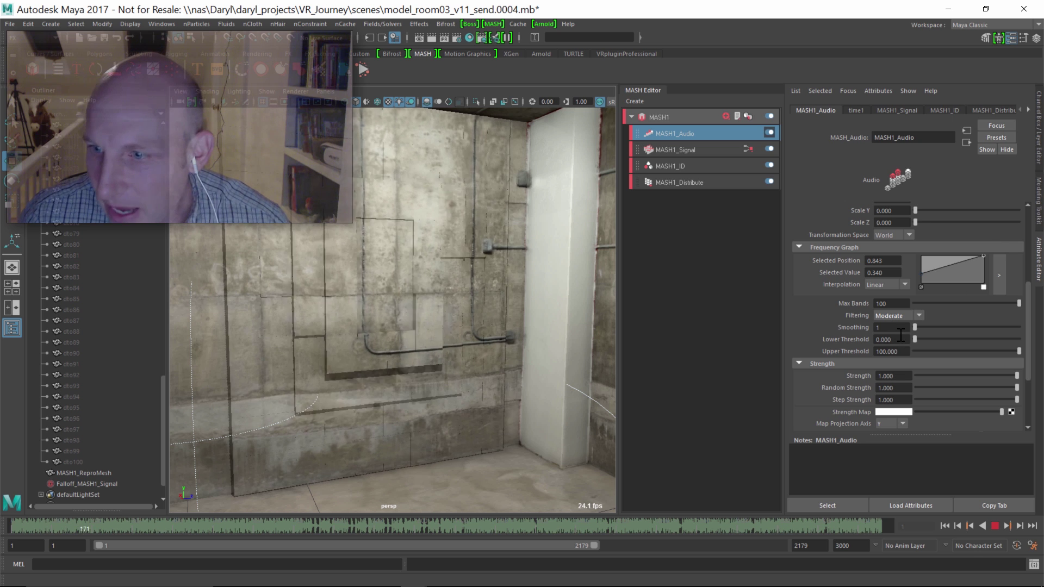
drag(918, 338, 924, 338)
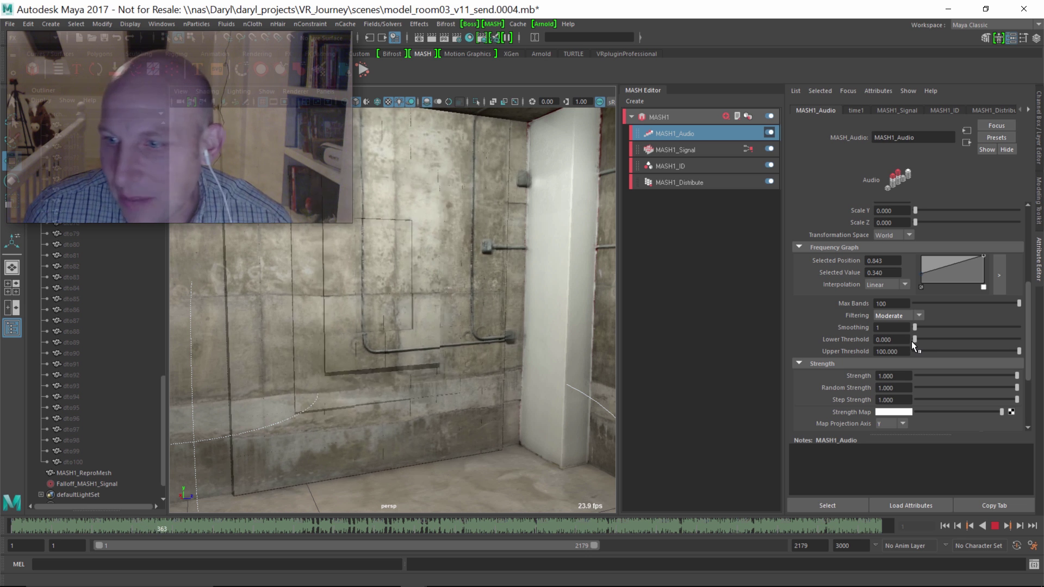
Try the Audio node's Rotation Z at 3000 during playback and return it to 0
scroll(1025, 302, up, 2)
scroll(1025, 301, up, 5)
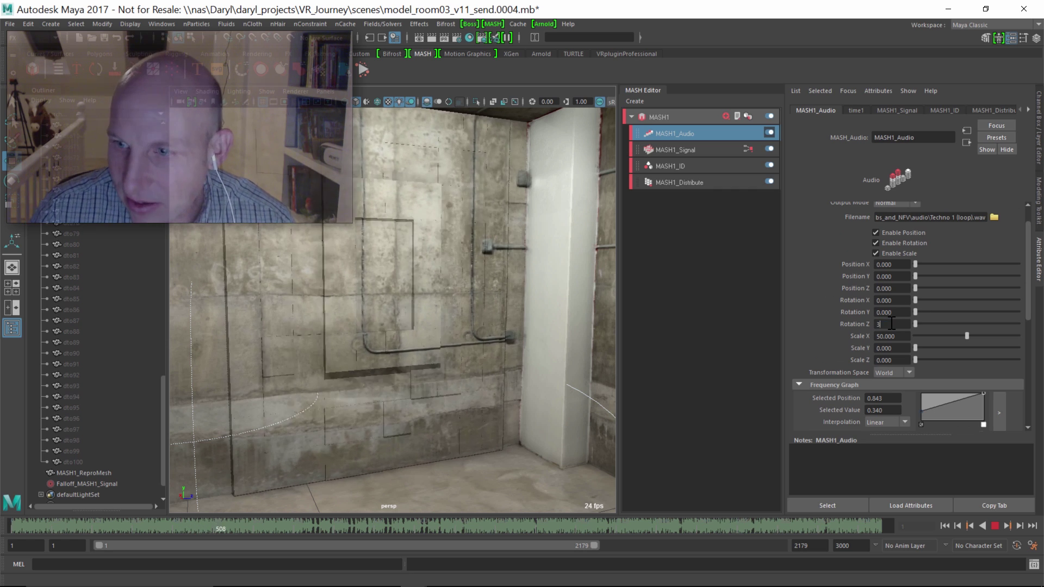
key(Return)
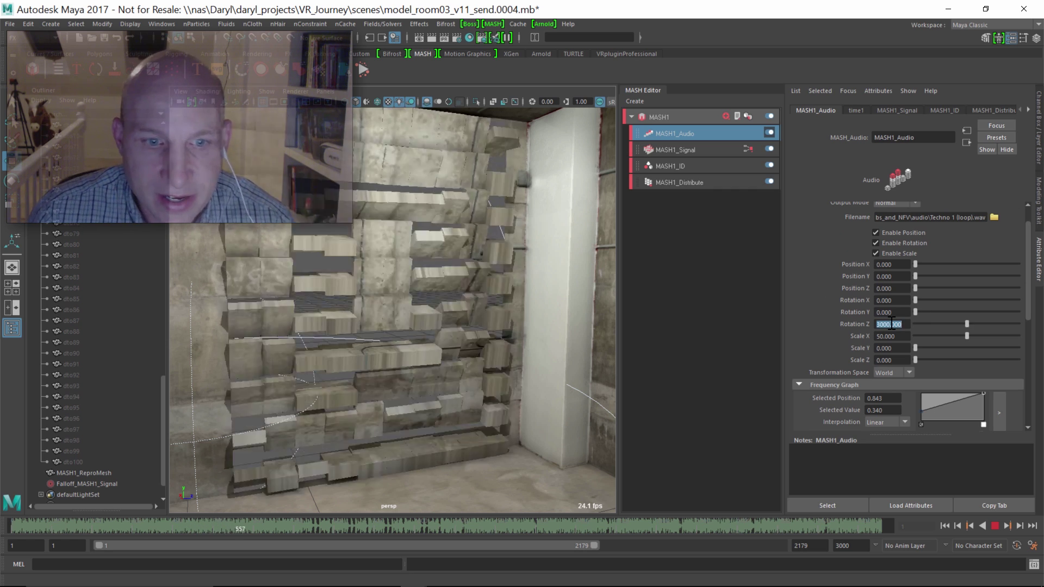
alt+drag(552, 318, 484, 308)
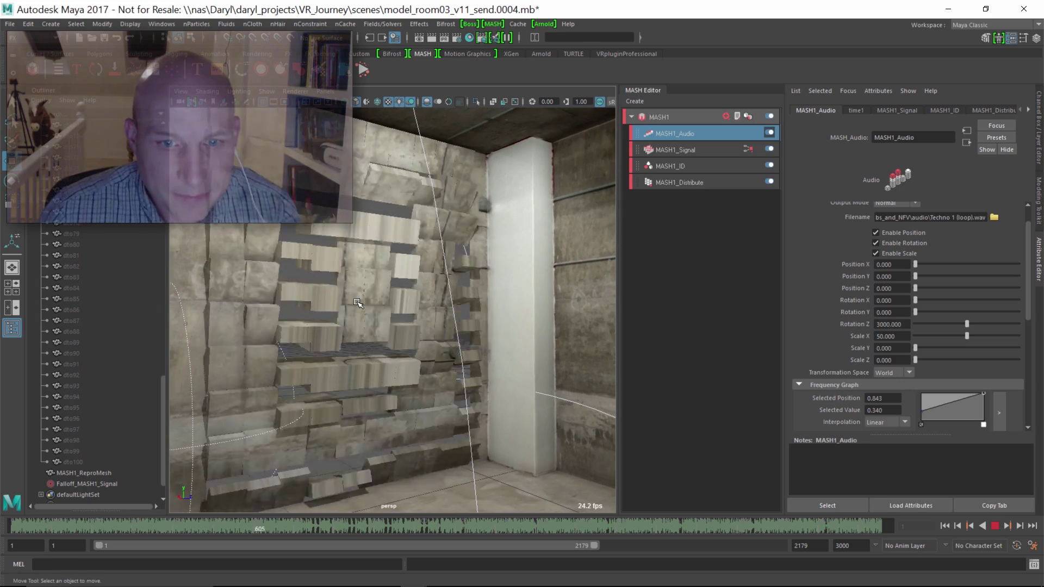
alt+drag(357, 302, 416, 257)
drag(966, 324, 908, 325)
Watch the audio-driven wall pieces from several angles during playback, and stop the playback
alt+middle_drag(473, 292, 479, 321)
alt+drag(468, 313, 444, 314)
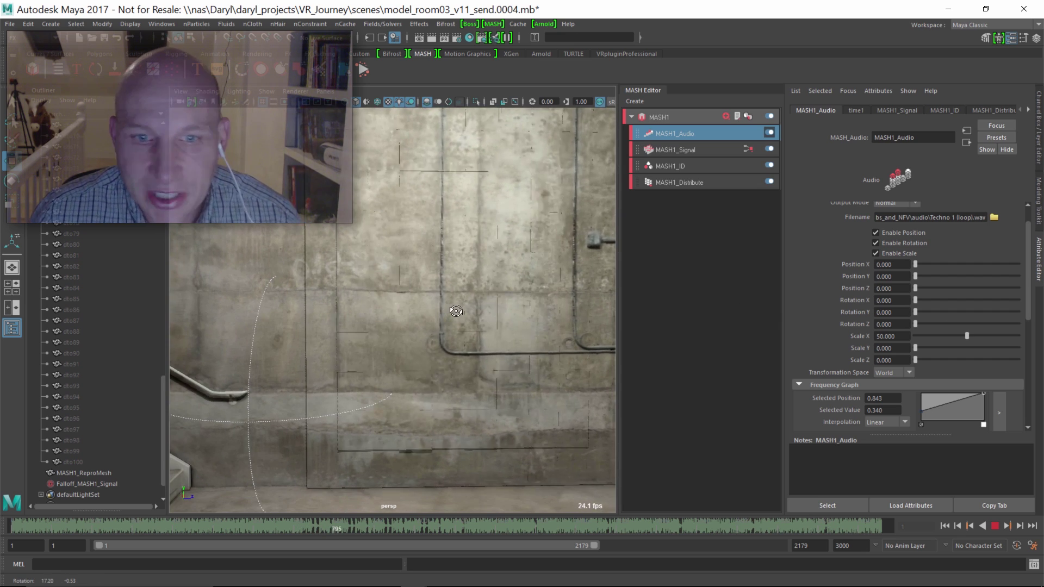
alt+middle_drag(503, 287, 402, 333)
alt+drag(402, 333, 437, 327)
alt+middle_drag(437, 326, 461, 313)
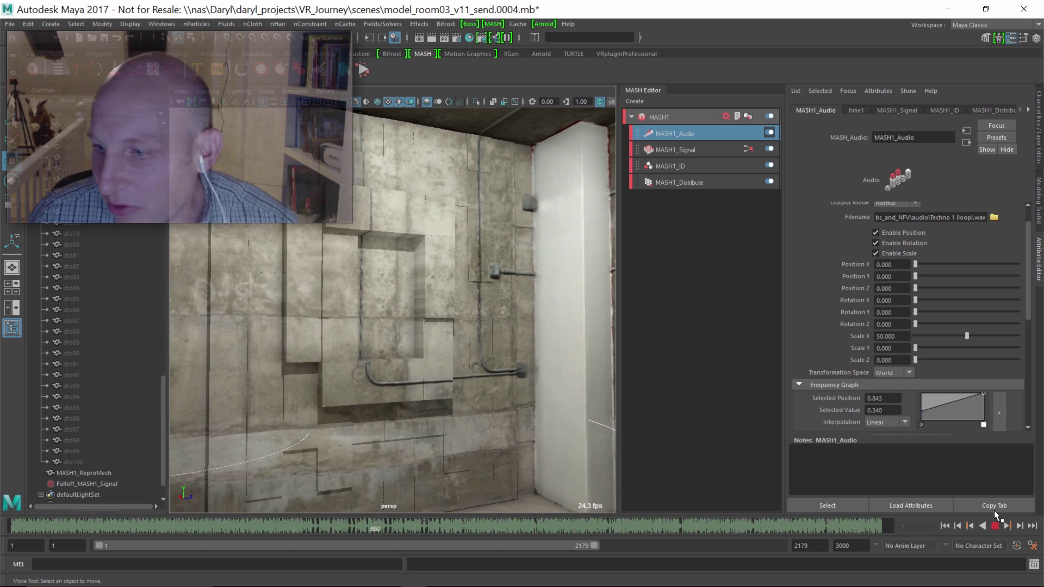
click(995, 525)
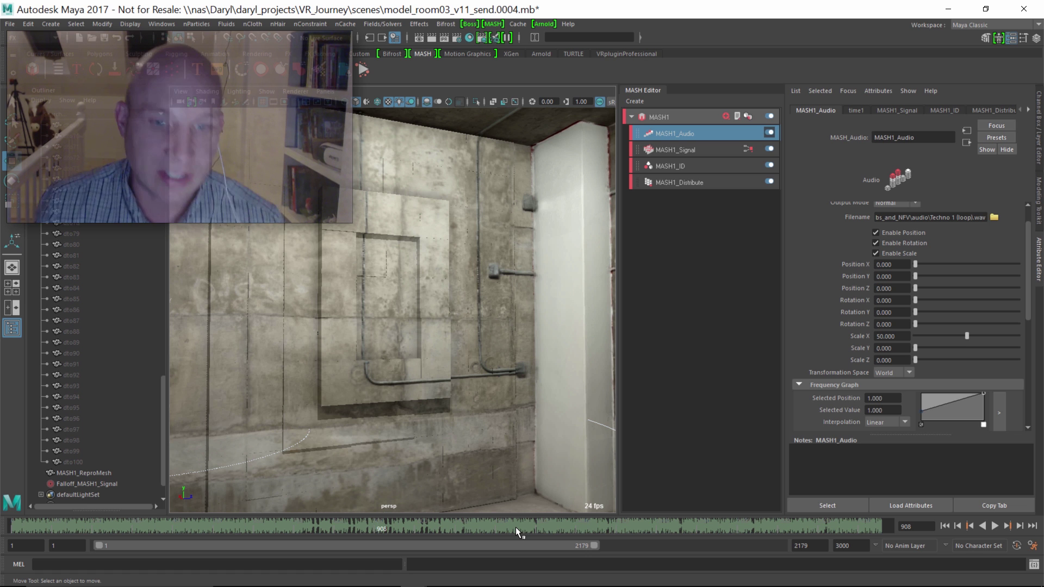
alt+drag(423, 305, 407, 288)
alt+right_drag(406, 289, 453, 286)
alt+middle_drag(453, 286, 376, 316)
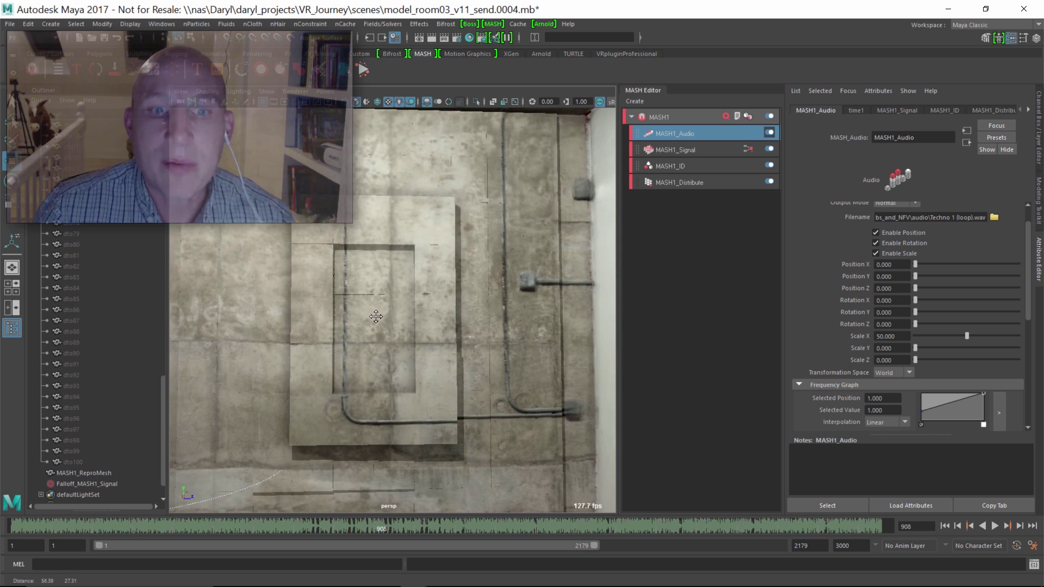
alt+drag(375, 316, 391, 308)
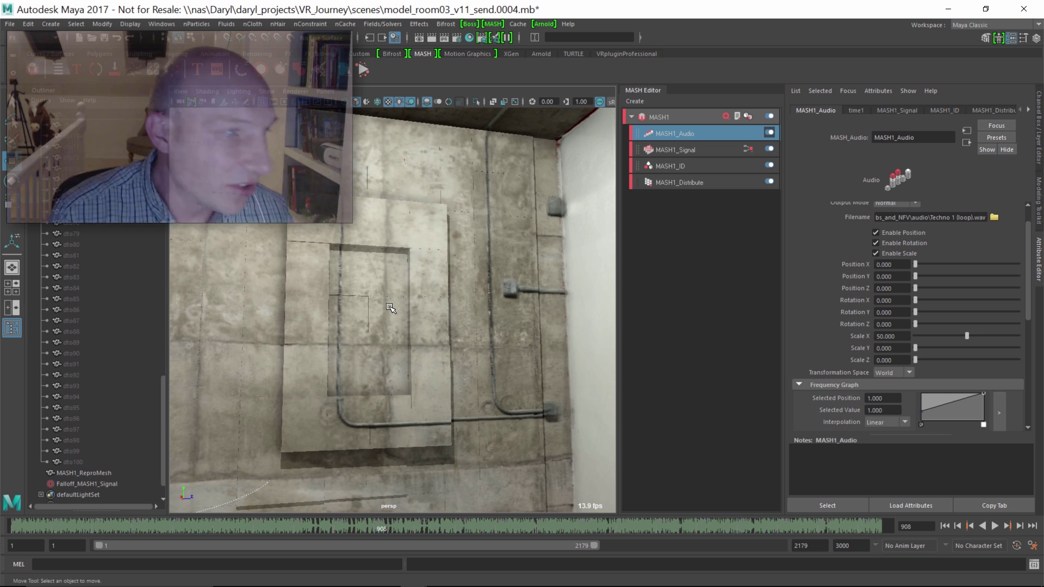
alt+drag(375, 266, 503, 289)
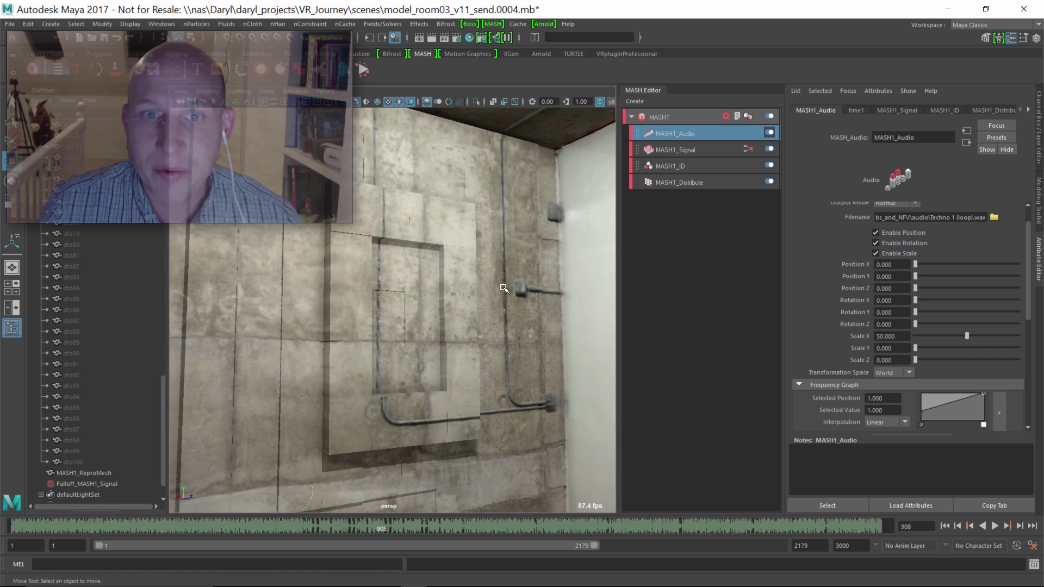